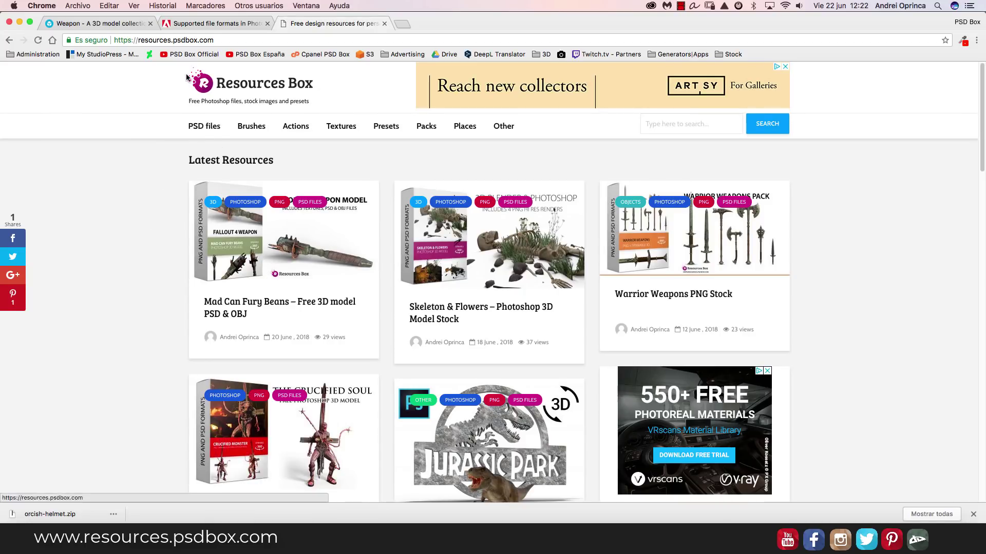
- Look through the Latest Resources listing on the Resources Box site and dismiss the downloads bar
scroll(127, 246, "down", 10)
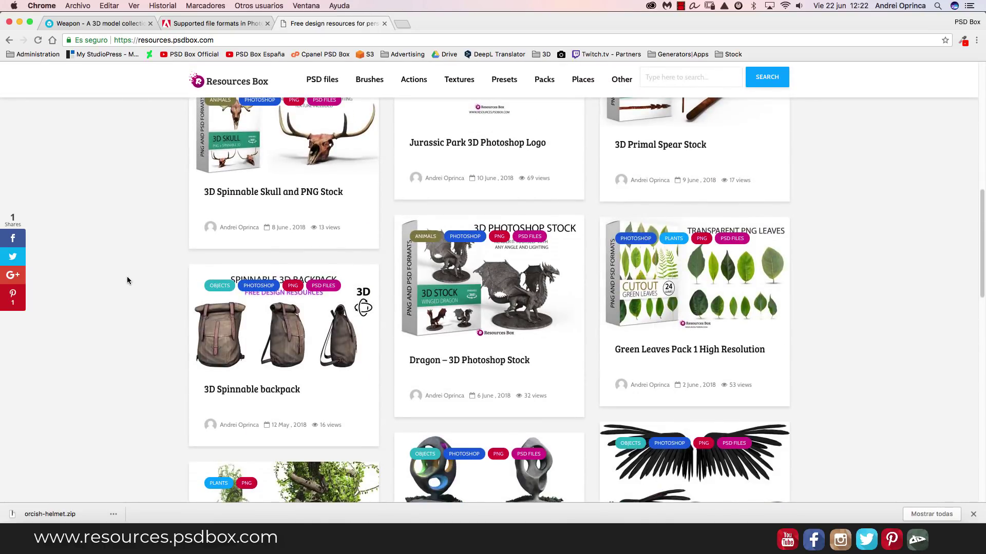
scroll(127, 276, "down", 3)
scroll(128, 275, "down", 5)
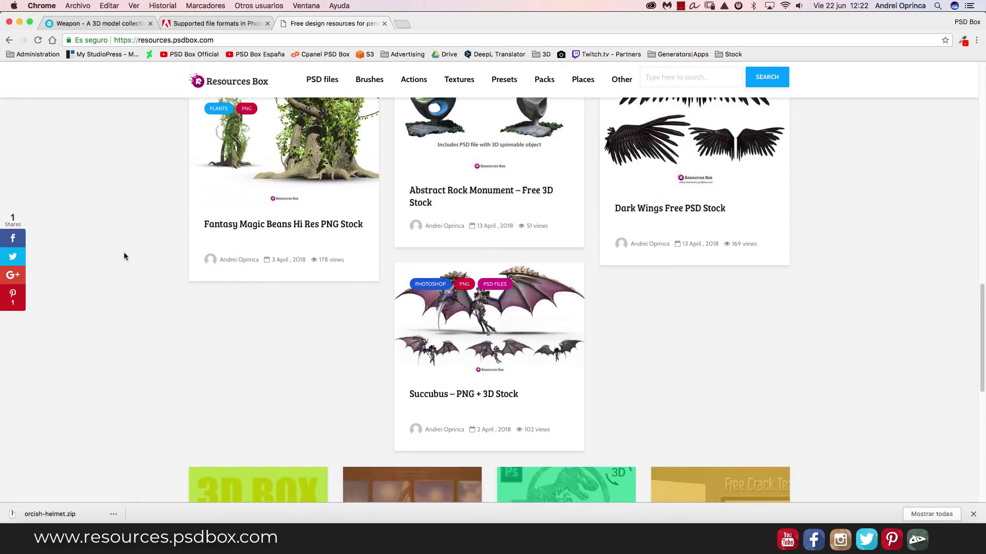
scroll(126, 259, "down", 4)
scroll(128, 267, "up", 7)
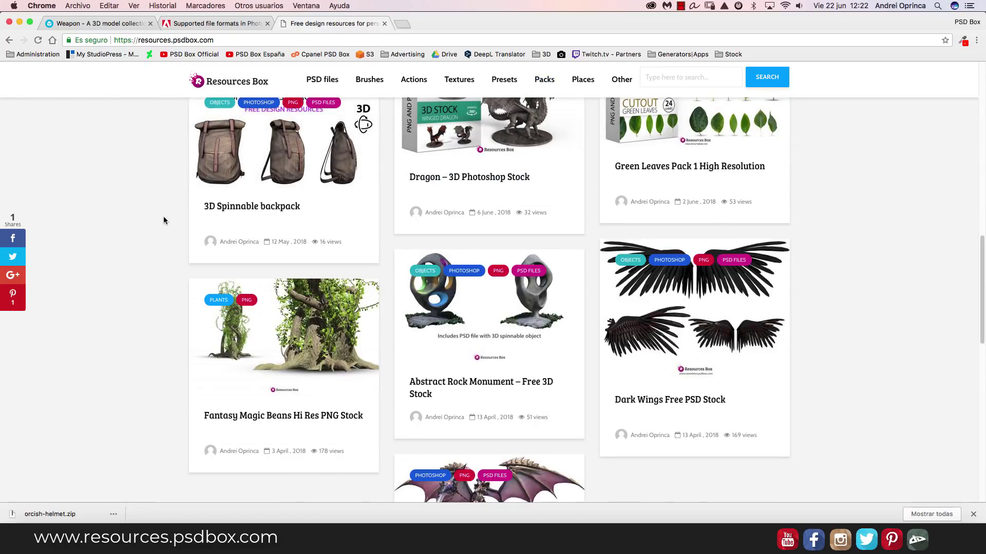
scroll(195, 230, "up", 1)
scroll(199, 231, "up", 3)
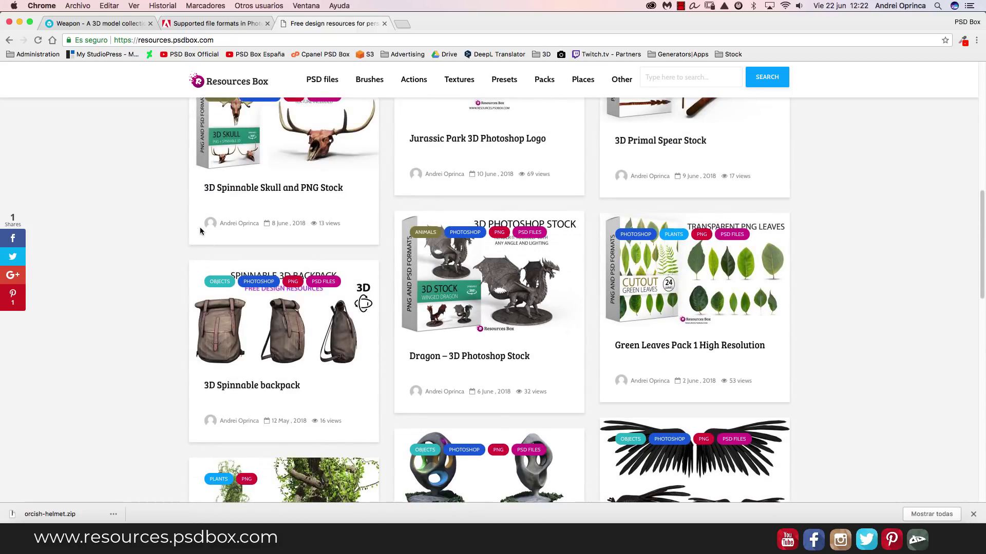
left_click(973, 514)
scroll(913, 393, "up", 3)
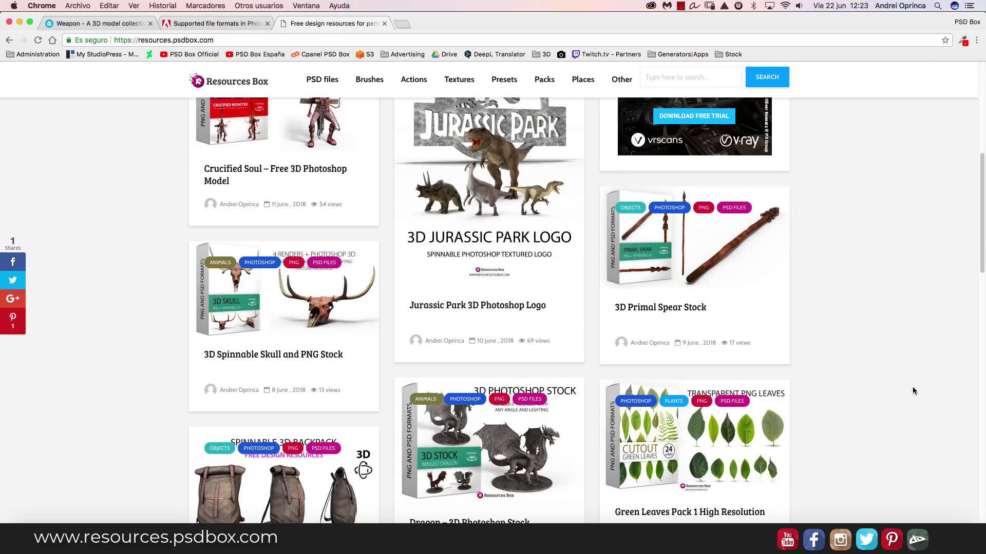
scroll(111, 296, "up", 3)
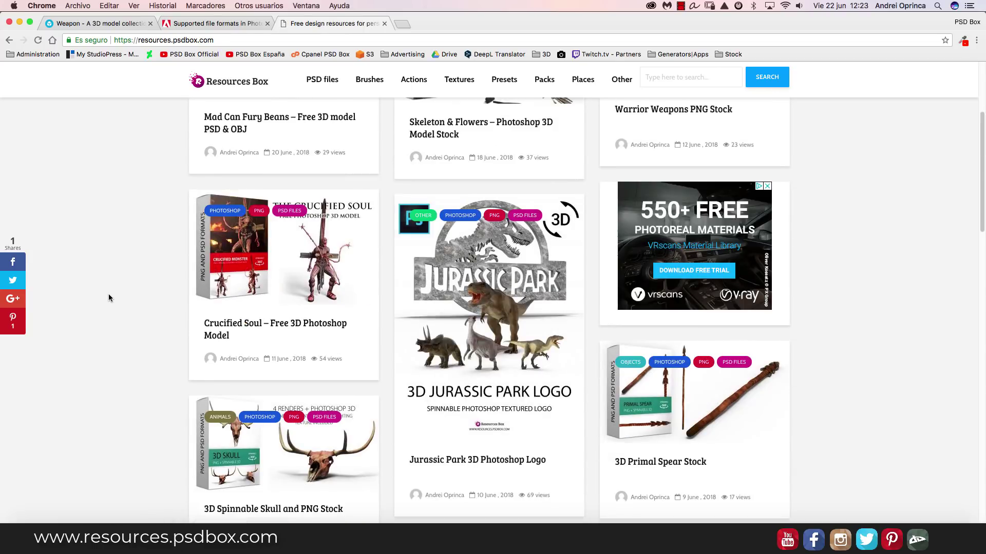
scroll(110, 296, "up", 4)
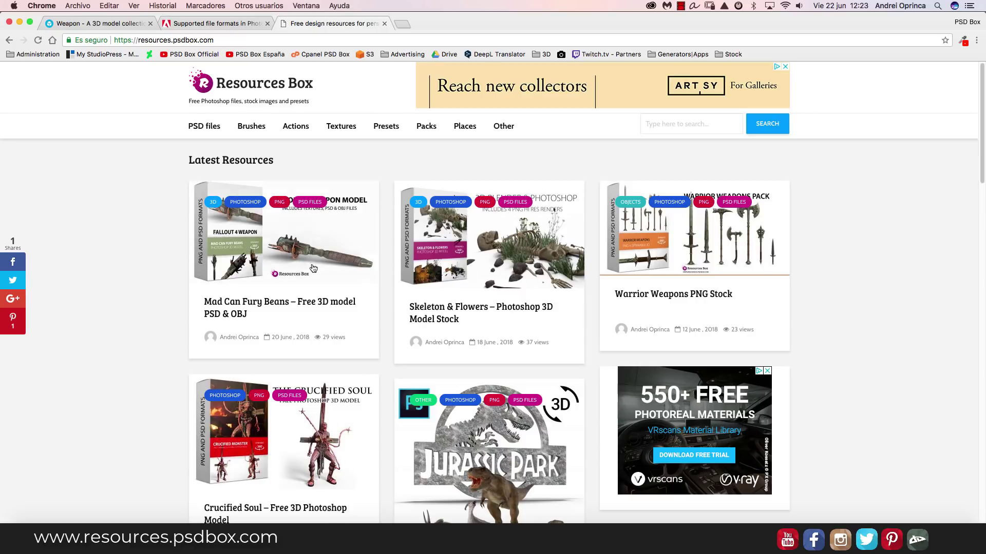
- Open the "Skeleton & Flowers – Photoshop 3D Model Stock" resource and review its preview image and description
left_click(496, 248)
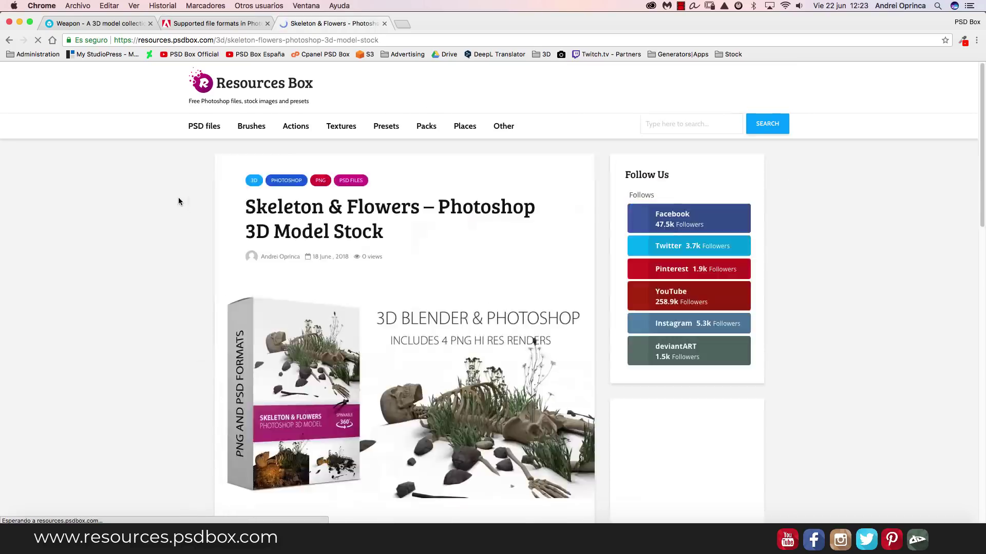
scroll(87, 267, "down", 3)
scroll(251, 288, "down", 3)
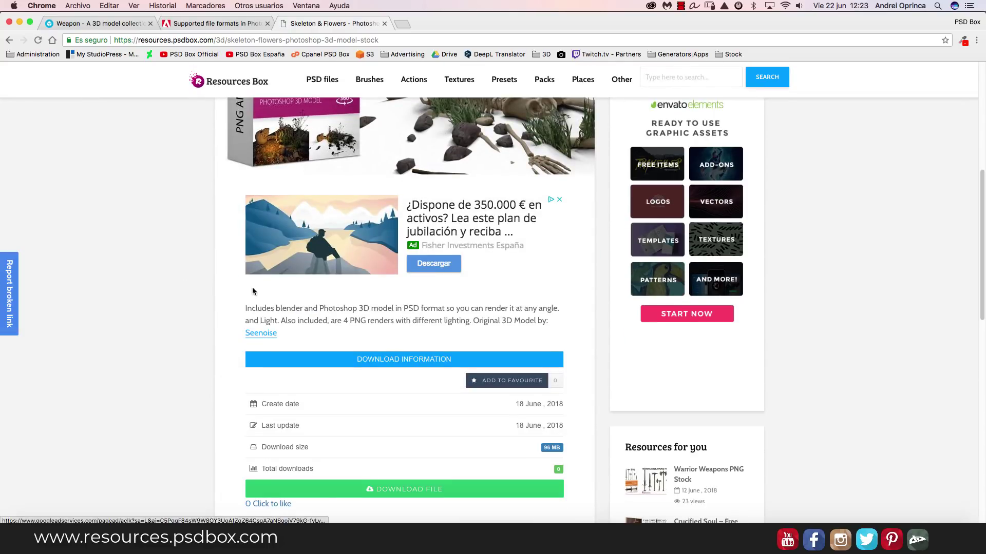
scroll(236, 269, "up", 2)
scroll(237, 272, "up", 3)
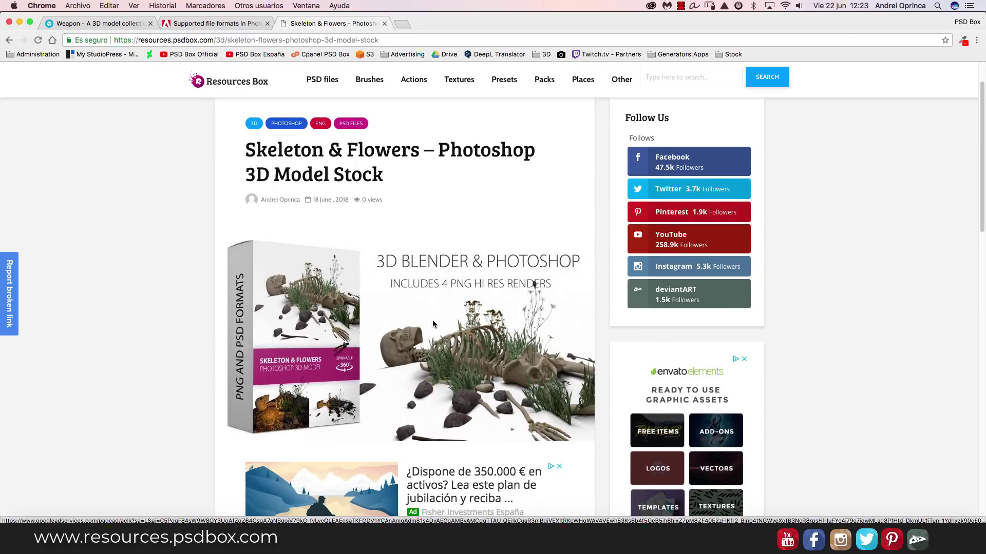
scroll(432, 323, "down", 1)
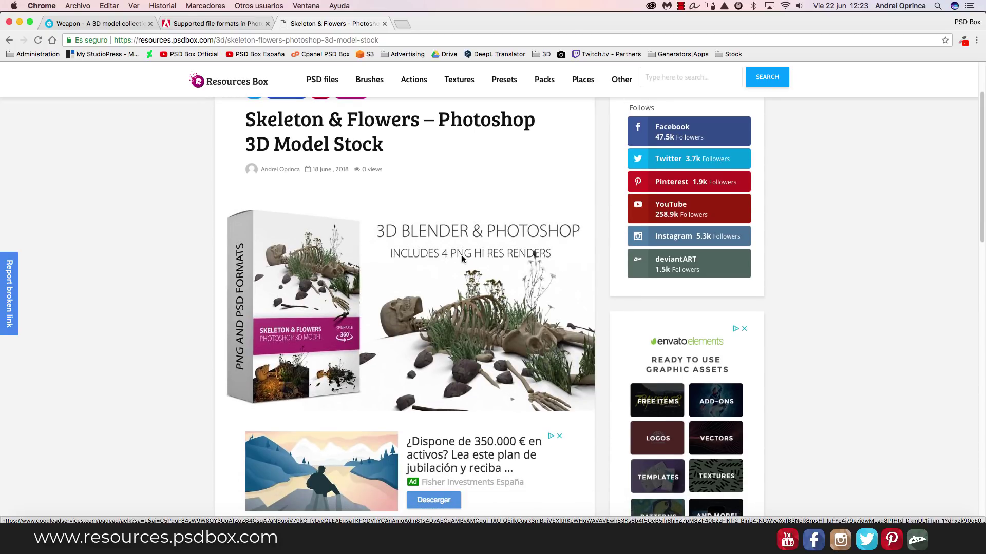
scroll(497, 314, "down", 1)
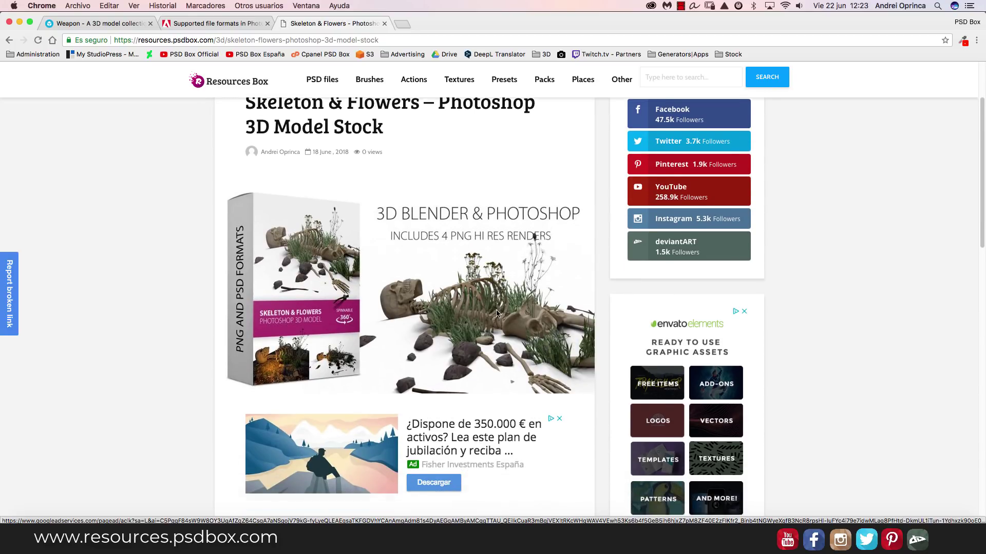
scroll(496, 313, "down", 2)
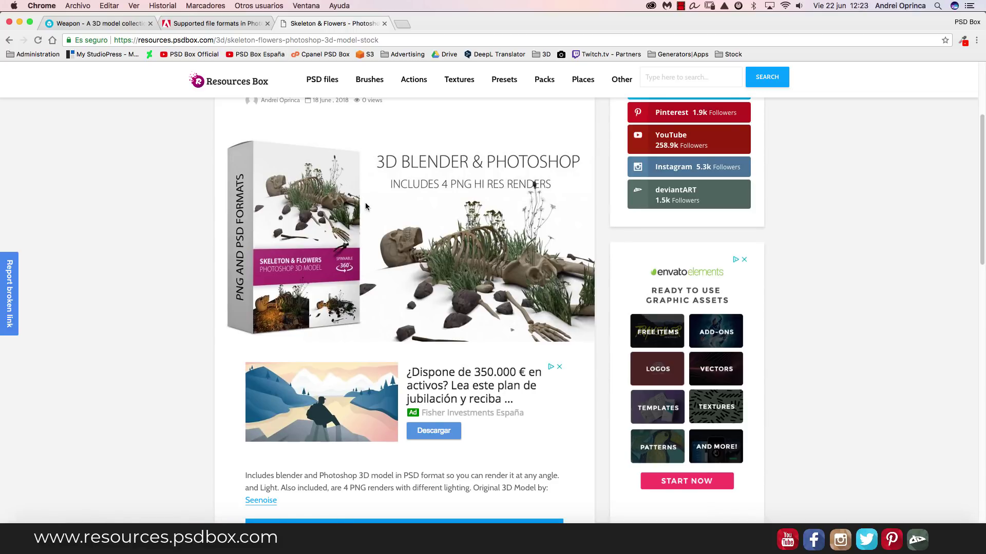
- Download the Skeleton & Flowers resource and save it as the zip archive 3D-Skeleton-Flowers in the 3D folder
scroll(419, 245, "down", 10)
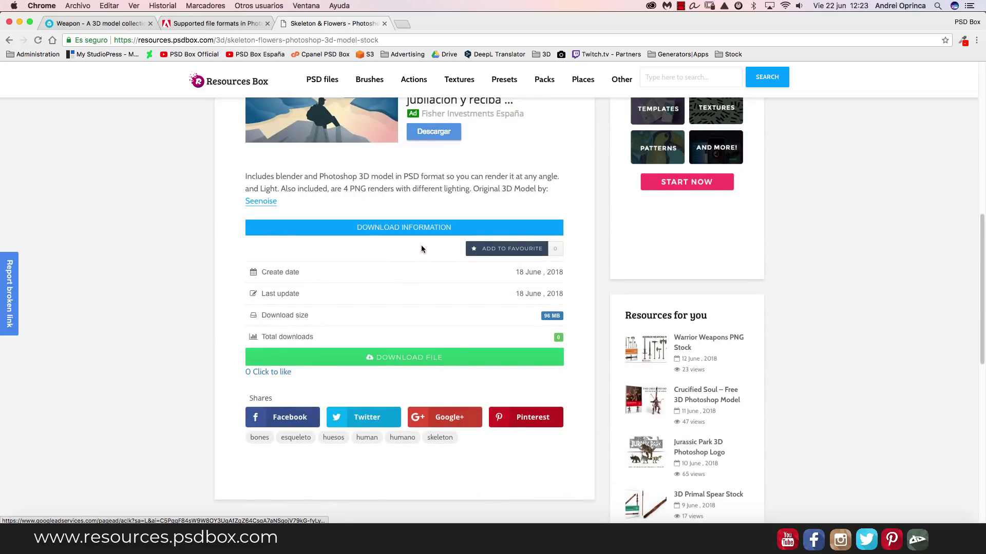
left_click(405, 360)
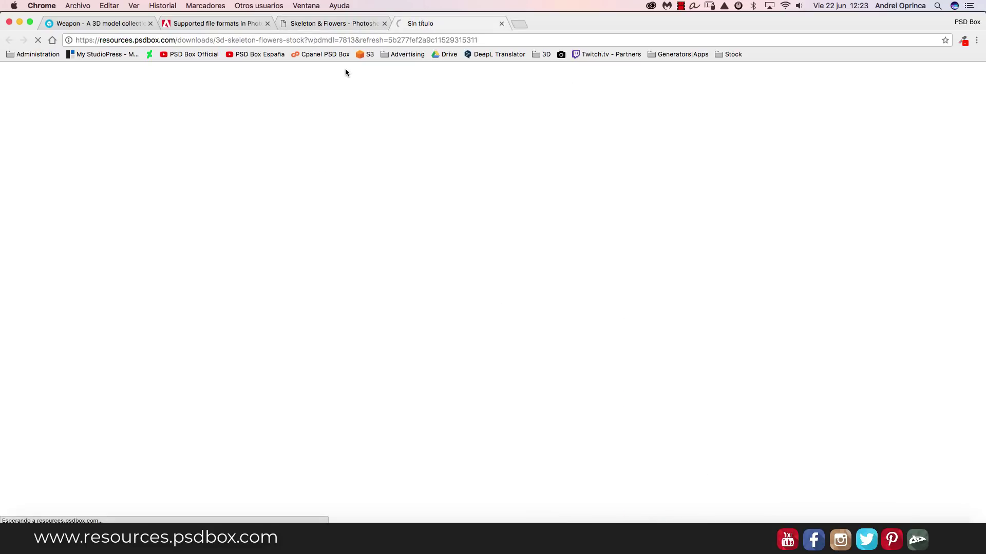
left_click(331, 25)
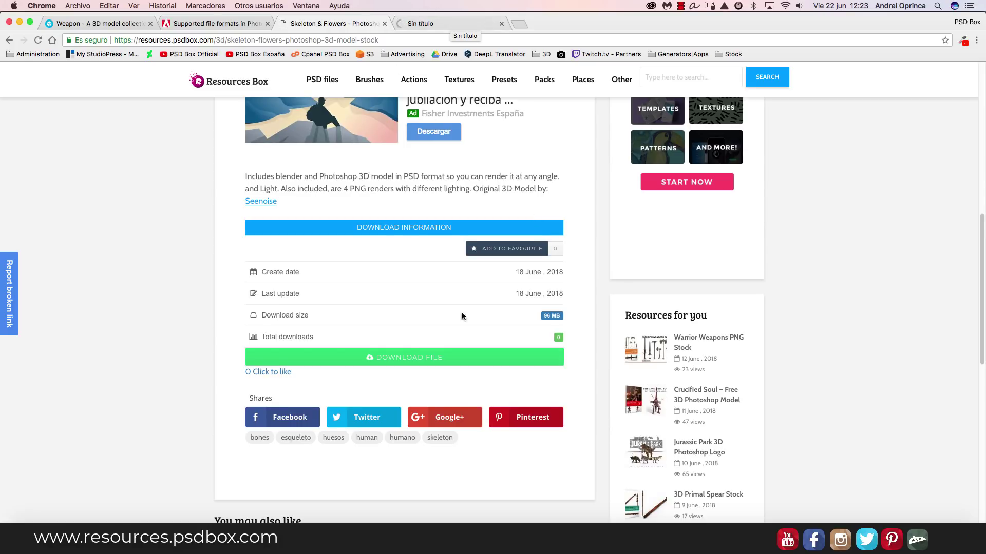
scroll(482, 303, "up", 2)
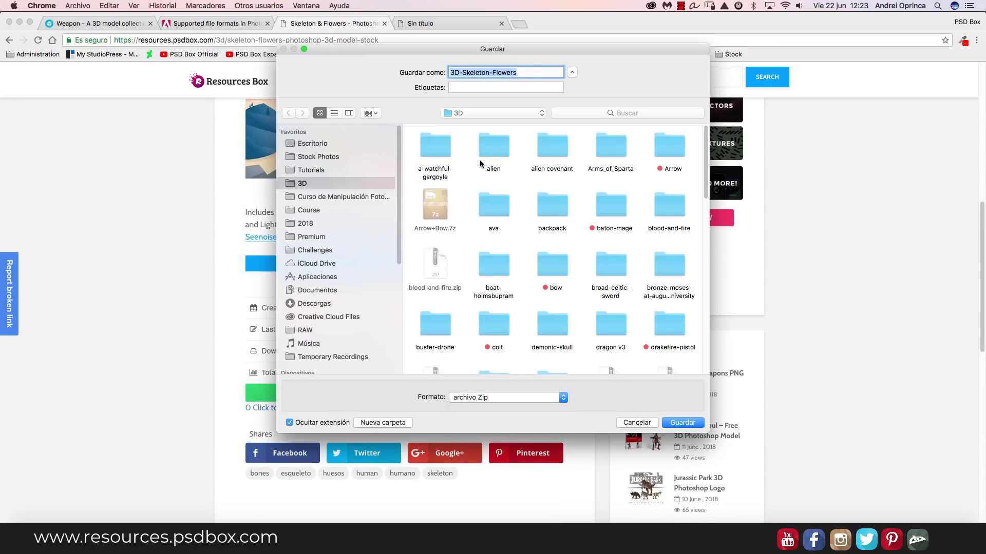
left_click(688, 423)
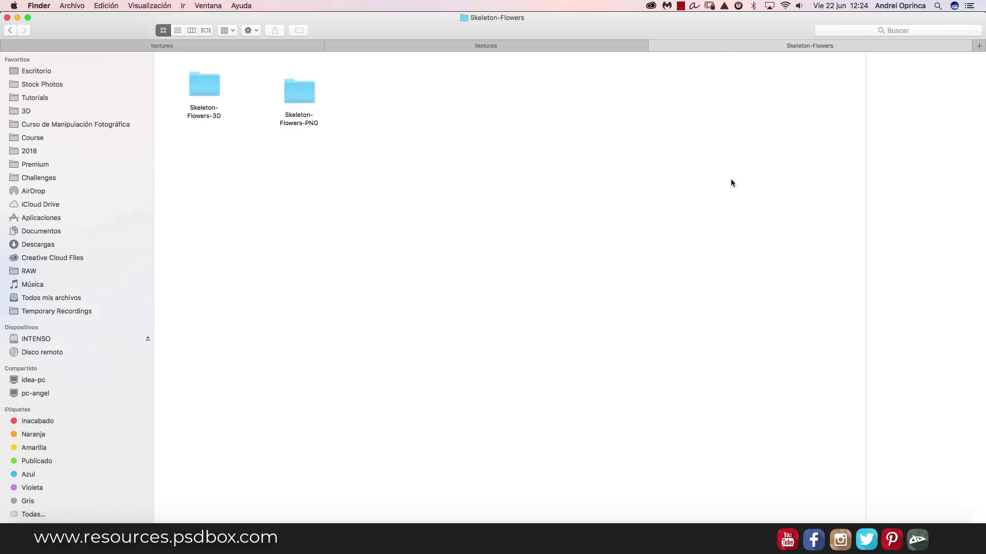
- In Finder, open the Skeleton-Flowers-PNG folder and preview the renders from Skeleton-1.png through Skeleton-4.png
left_click(300, 96)
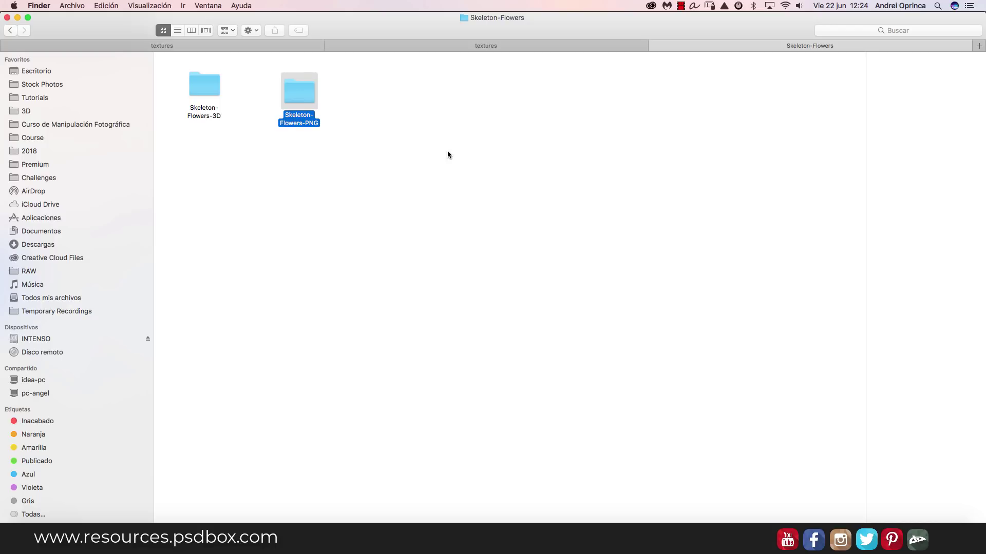
double_click(294, 96)
left_click(298, 78)
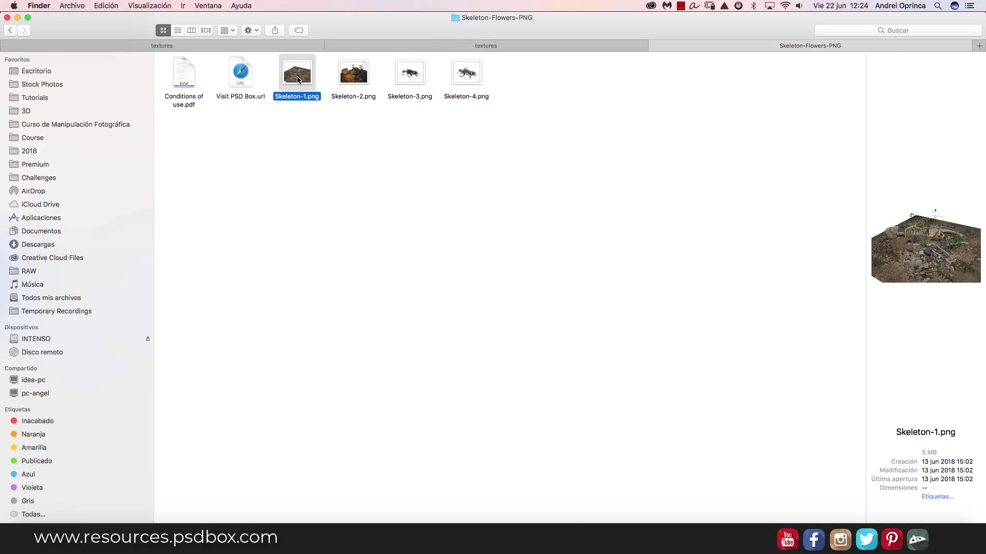
key("space")
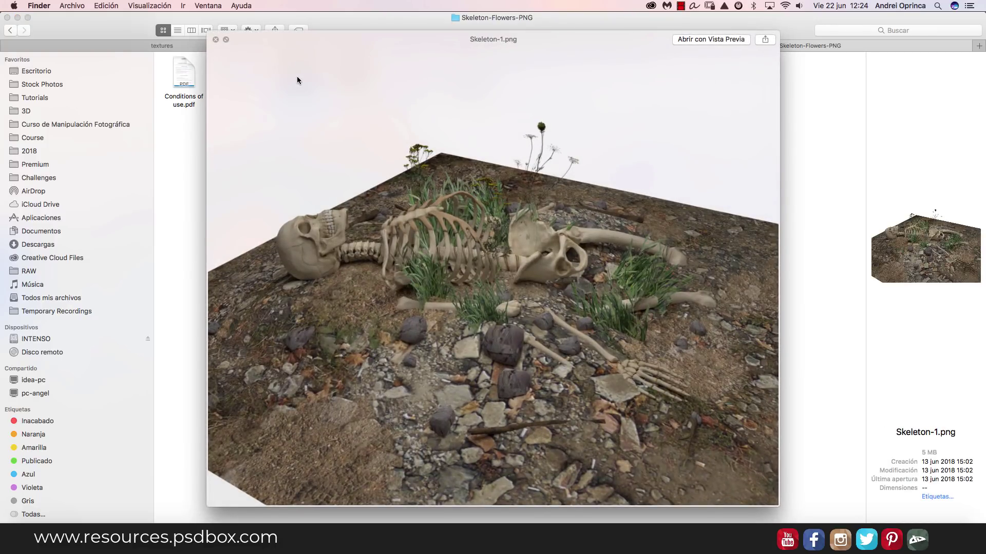
key("Right")
key("Right")
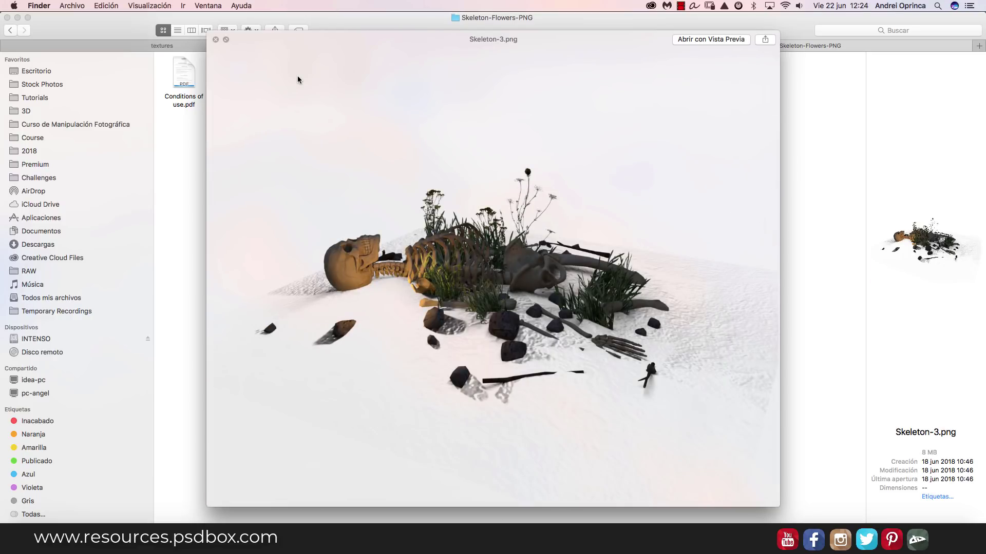
key("Right")
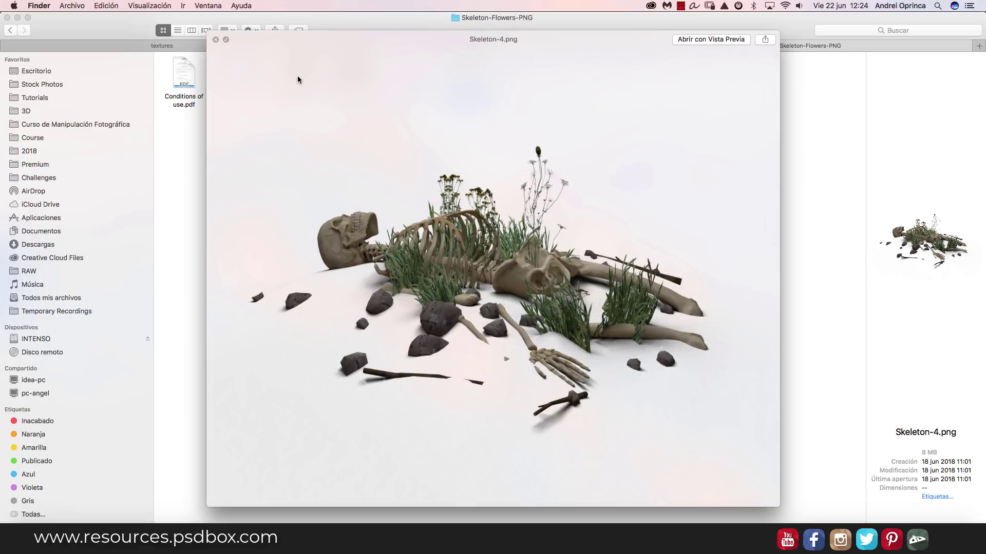
key("space")
- Browse the Skeleton-Flowers-3D folder, including its Blender subfolder and textures, and return to the Skeleton-Flowers-3D level
left_click(10, 31)
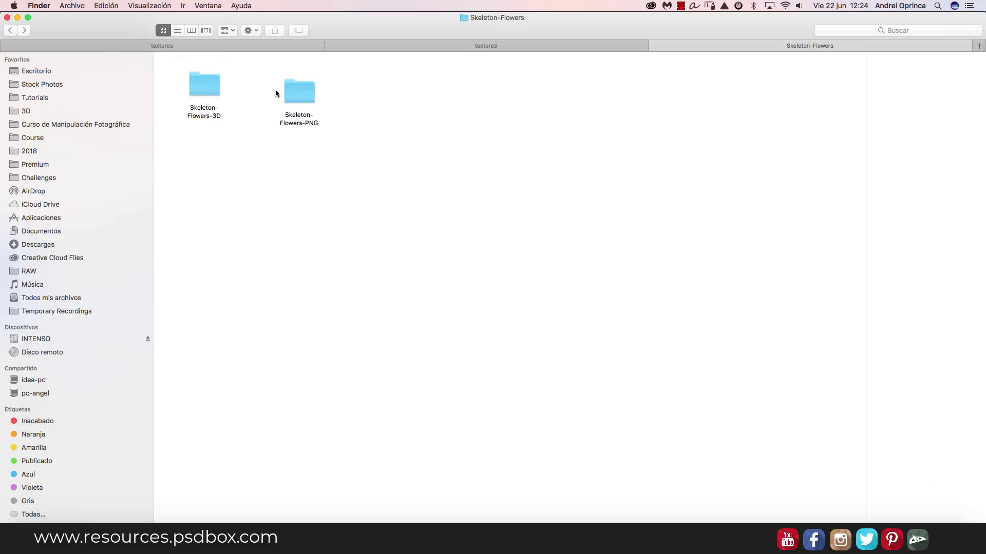
double_click(208, 85)
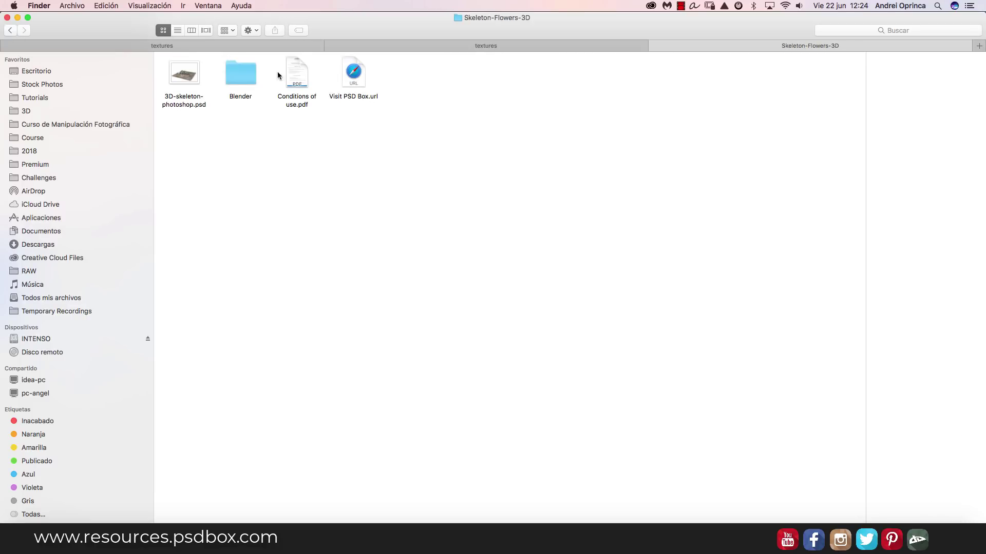
double_click(234, 83)
double_click(241, 75)
left_click(9, 31)
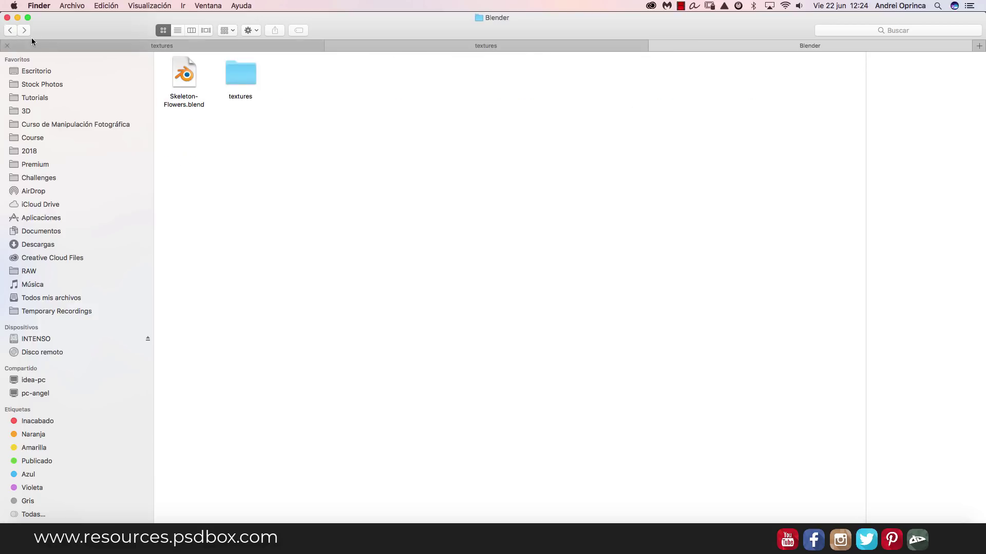
left_click(10, 31)
- Preview 3D-skeleton-photoshop.psd and open it in Photoshop
left_click(181, 79)
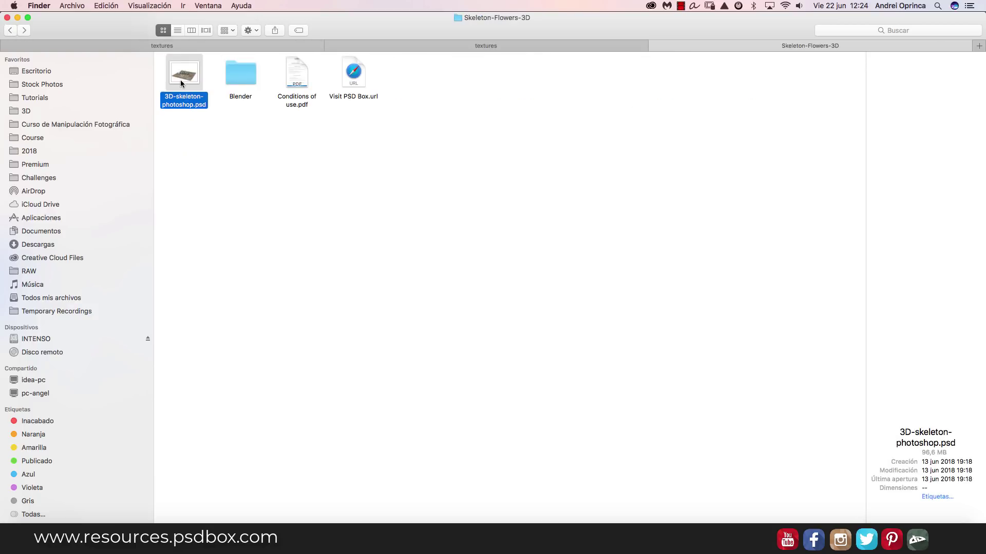
key("space")
key("space")
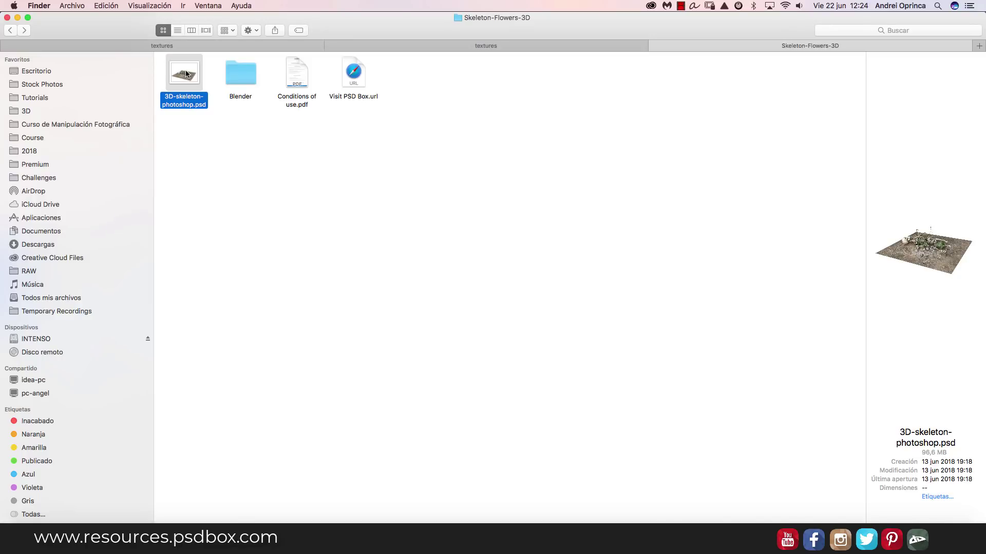
double_click(186, 74)
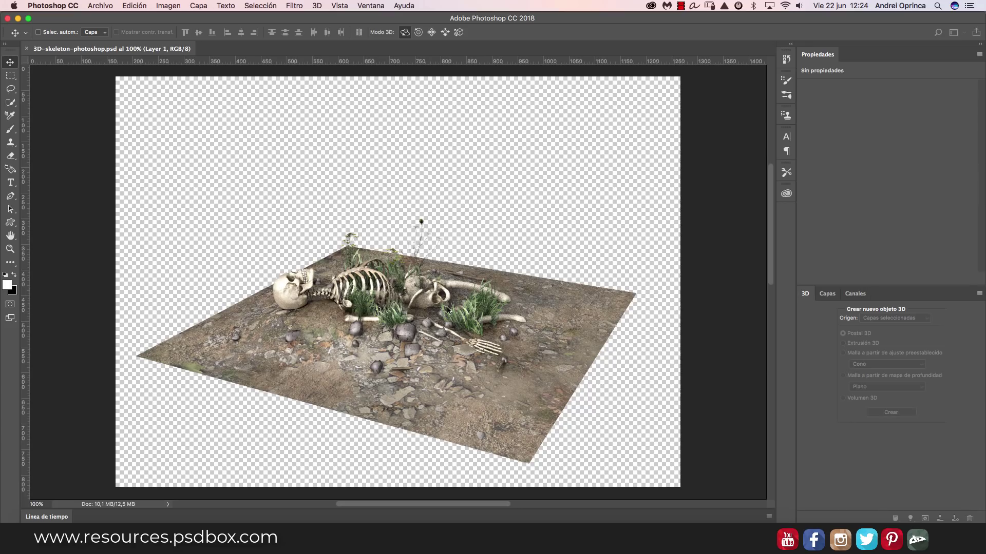
- Display the 3D scene's contents for the skeleton layer and collapse the objMesh group
left_click(825, 297)
left_click(804, 297)
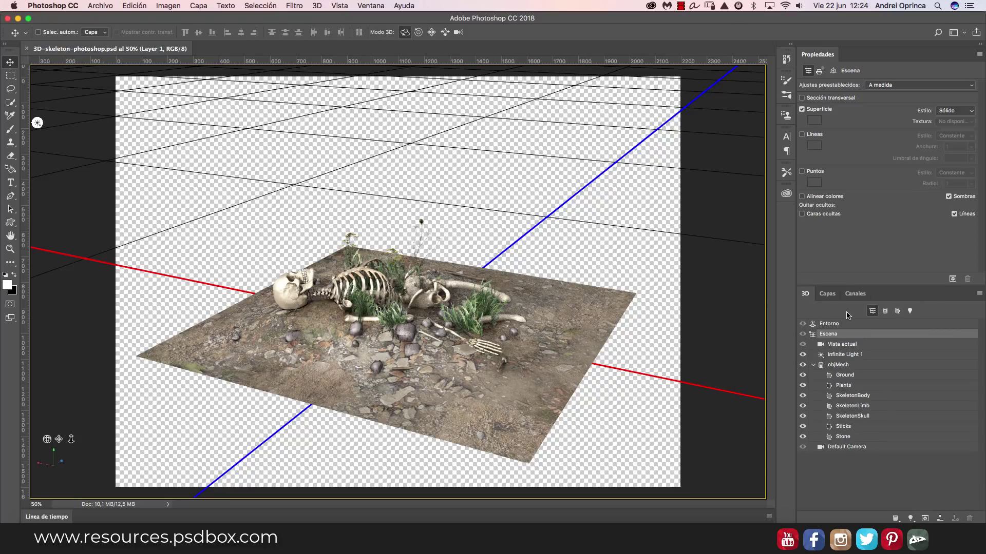
left_click(813, 364)
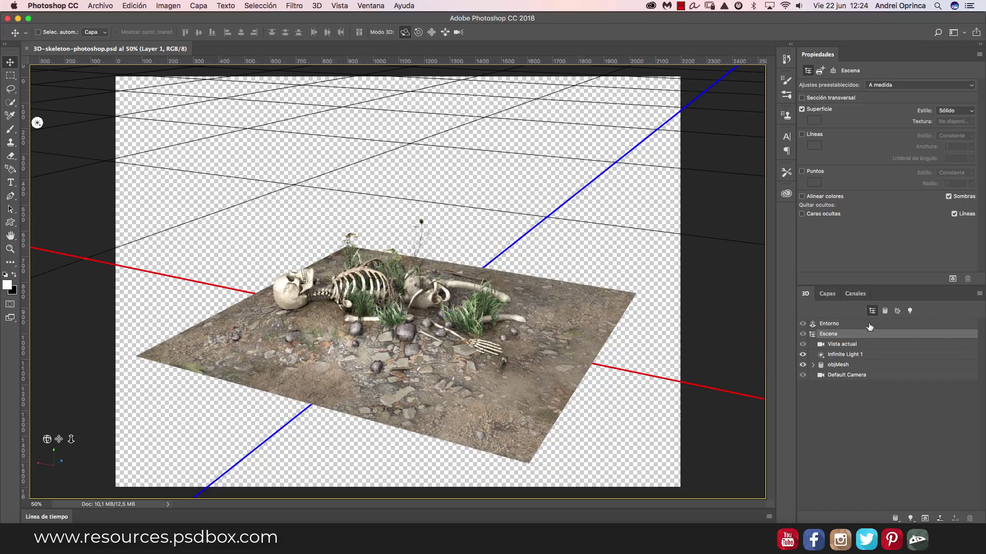
- Select Infinite Light 1, rotate it to shine from above the skeleton, and set its shadow softness to 8%
left_click(850, 355)
mouse_move(392, 220)
left_mouse_down()
mouse_move(397, 290)
mouse_move(423, 303)
mouse_move(370, 310)
mouse_move(381, 261)
mouse_move(359, 254)
left_mouse_up()
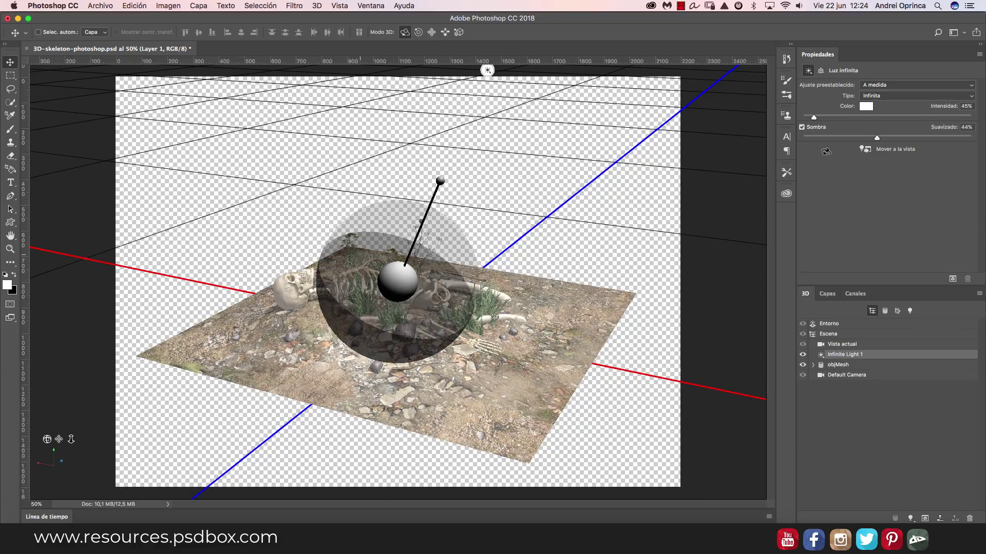
left_click_drag(877, 138, 818, 141)
left_click(820, 73)
left_click(813, 70)
left_click(380, 6)
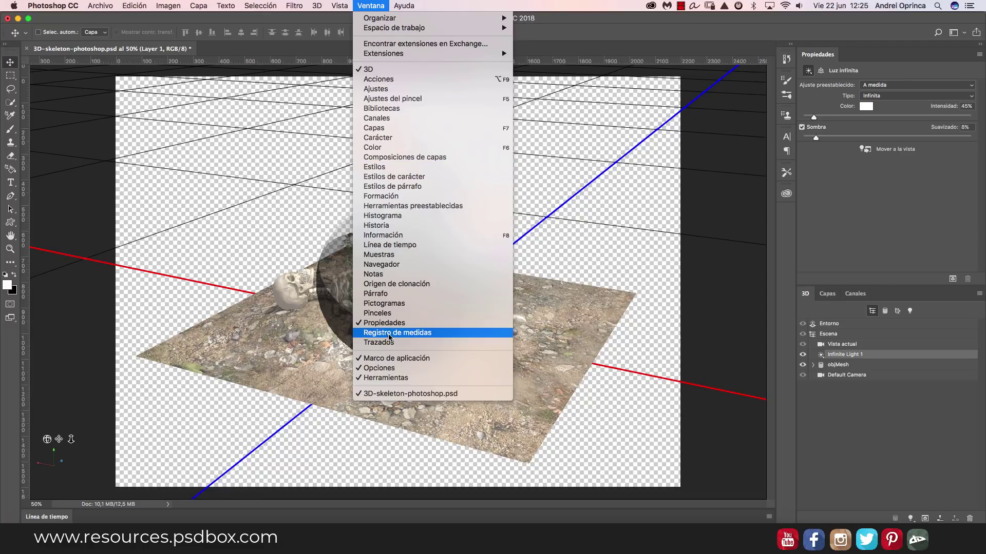
left_click(846, 194)
- Set Infinite Light 1's shadow softness to 34% and its intensity to 26%
left_click_drag(842, 138, 861, 138)
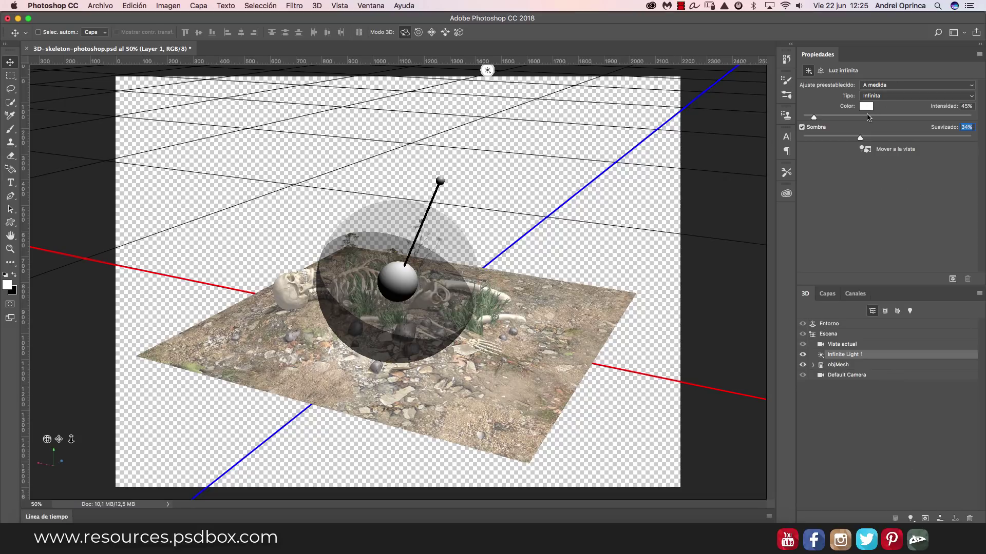
left_click_drag(810, 120, 807, 119)
- Set Infinite Light 1's color to a dark blue, RGB 26, 32, 41
left_click(870, 108)
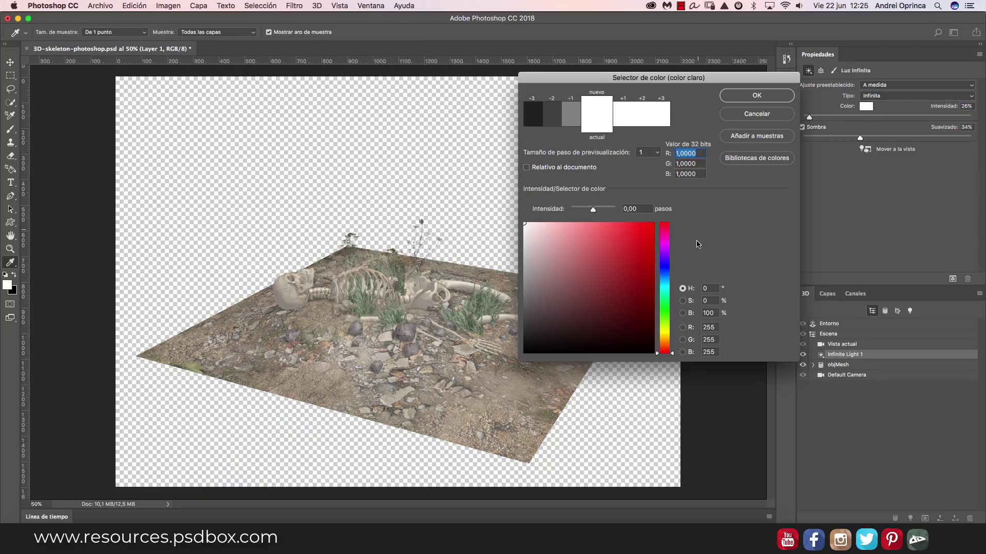
left_click(665, 275)
left_click(569, 331)
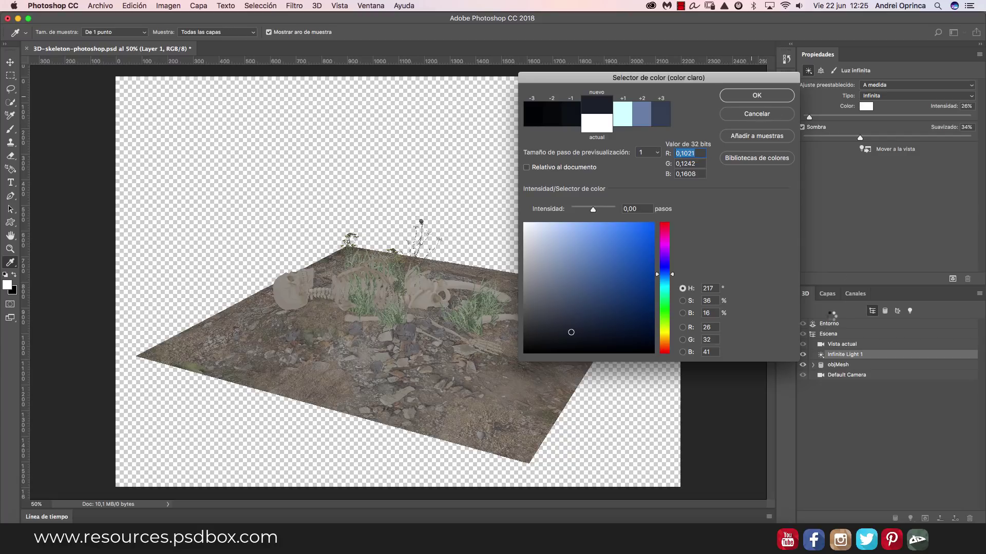
key("Return")
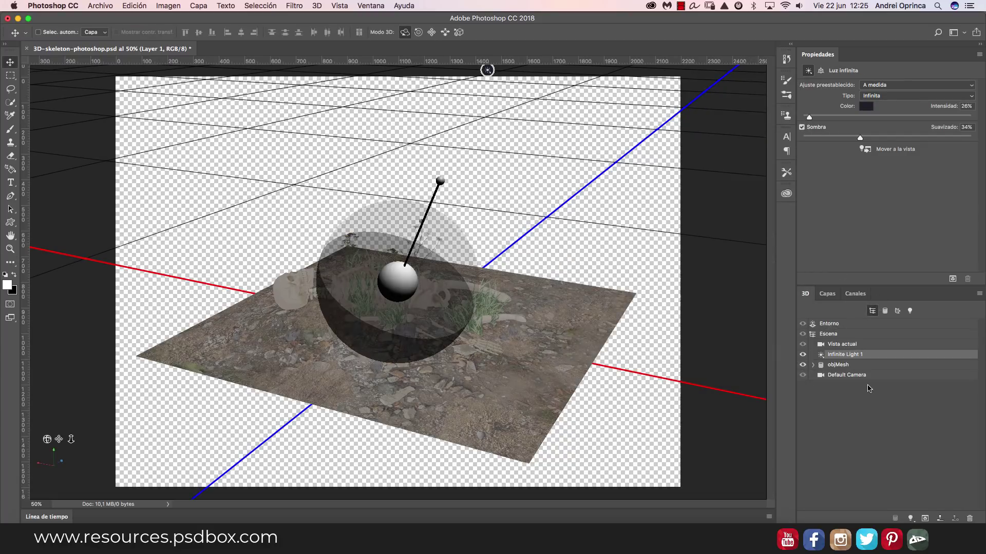
- Add a point light to the scene and move it along the X axis to the skeleton's neck
left_click(911, 518)
left_click(969, 490)
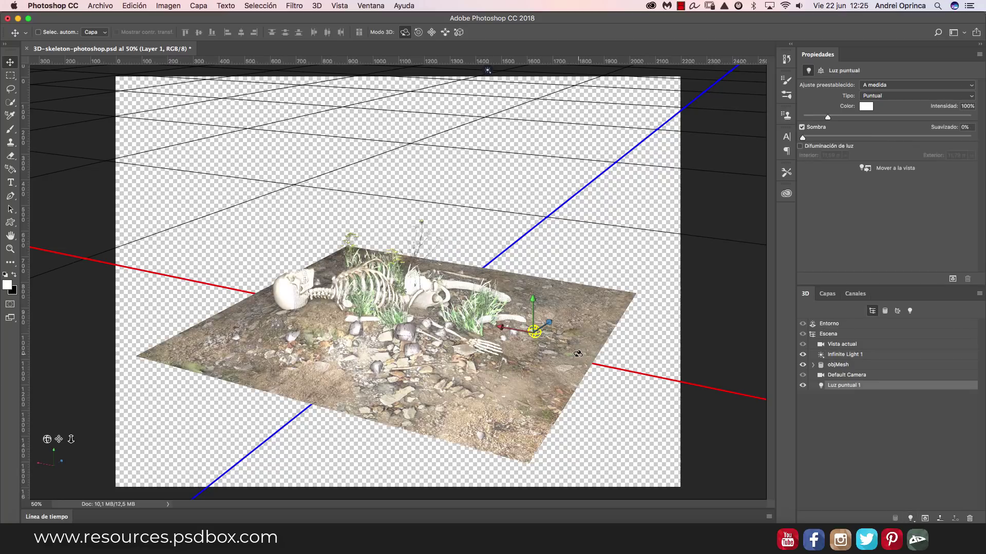
left_click(457, 323)
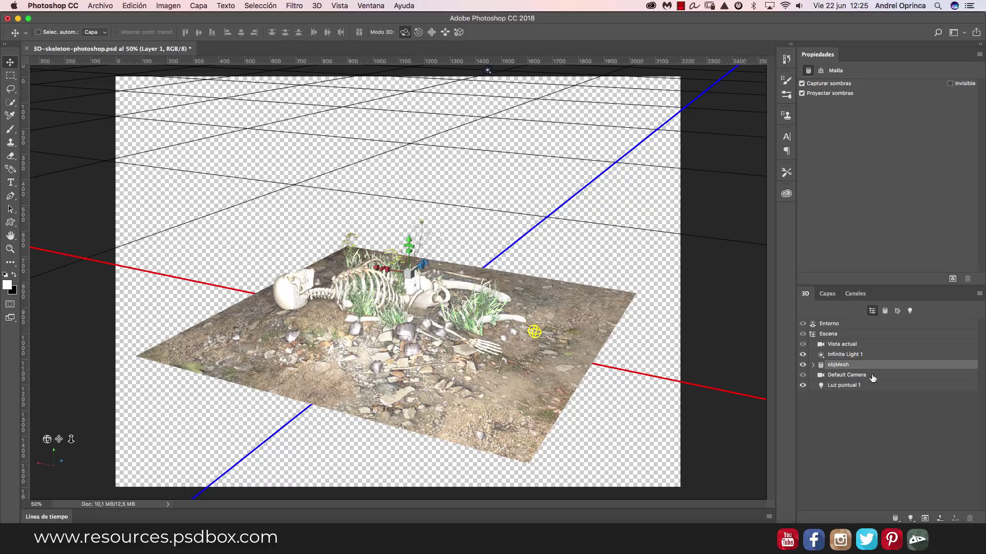
left_click(847, 386)
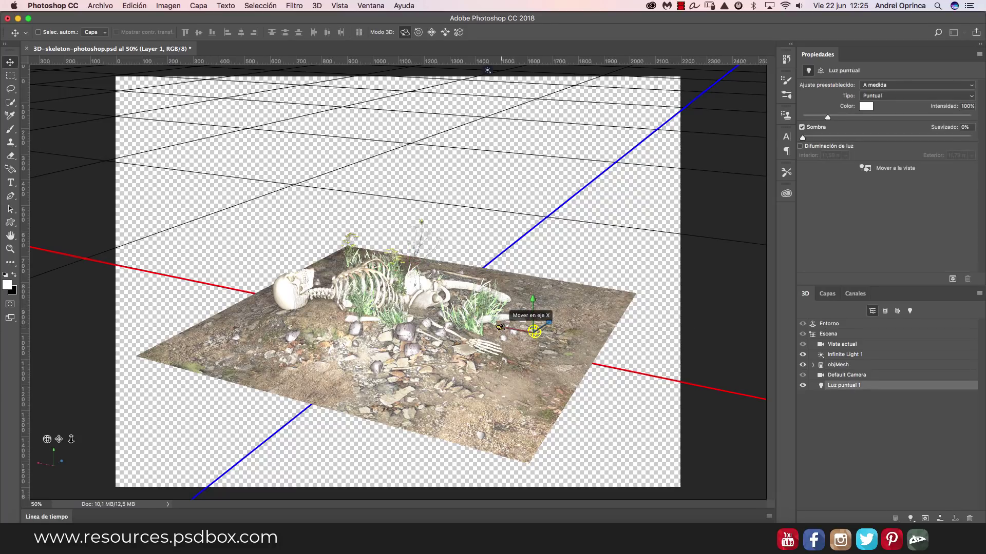
left_click_drag(501, 326, 377, 308)
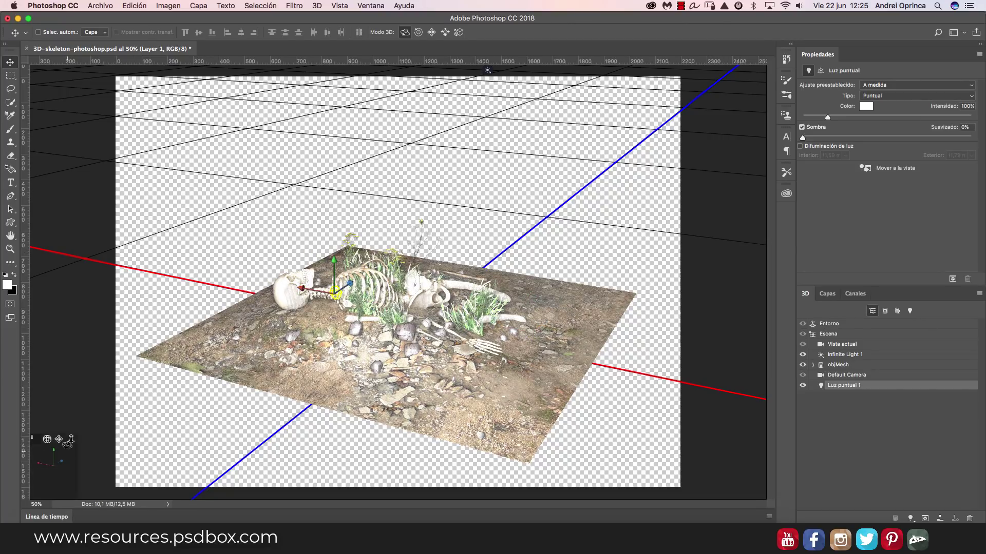
- Shift the point light slightly along its depth axis beside the skeleton's neck
left_click_drag(47, 439, 229, 380)
left_click_drag(72, 439, 288, 327)
left_click_drag(47, 439, 113, 416)
left_click_drag(361, 284, 369, 280)
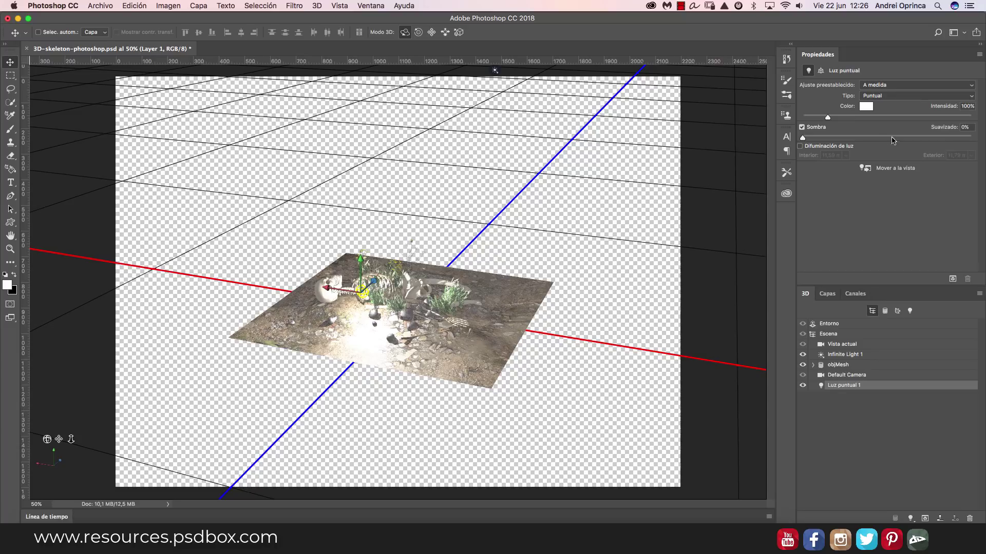
- Give the point light 47% intensity and an orange color, RGB 198, 136, 64, and move it slightly toward the skull
left_click_drag(828, 117, 814, 118)
left_click(868, 108)
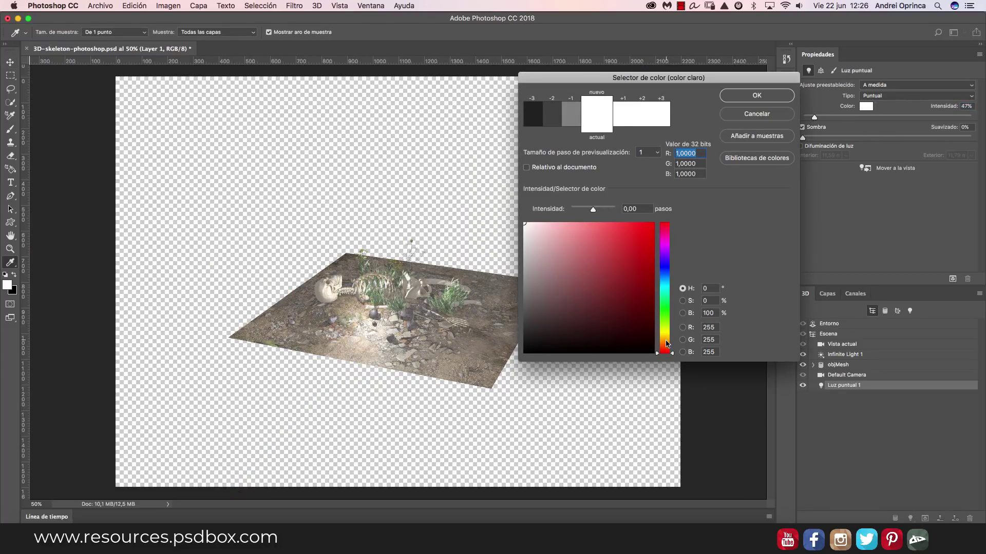
left_click_drag(667, 345, 667, 342)
left_click(618, 288)
left_click(612, 252)
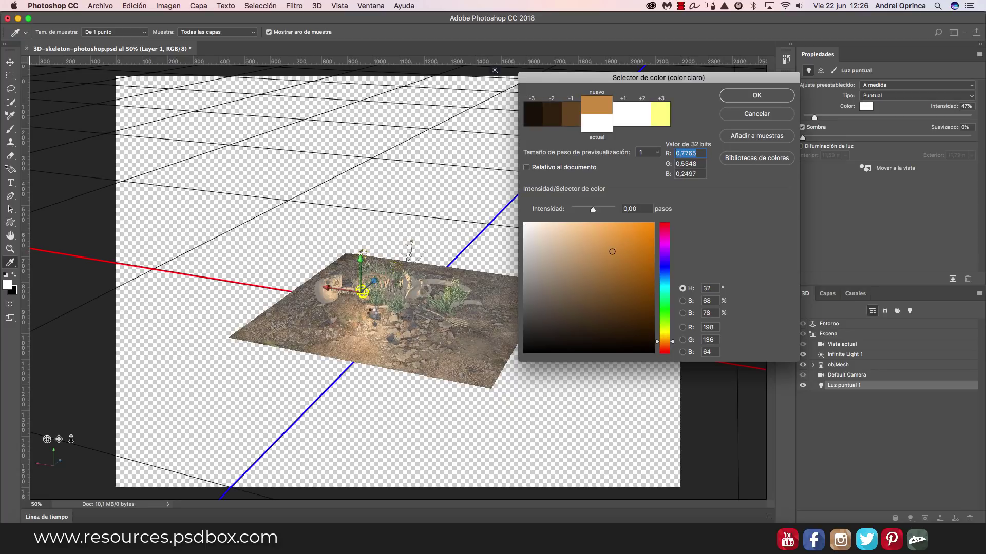
left_click_drag(341, 290, 319, 286)
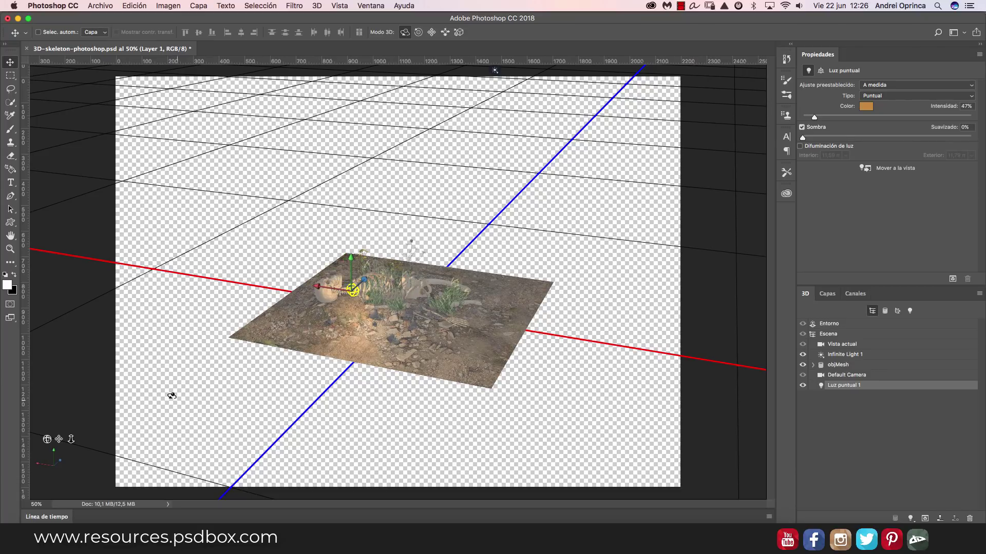
- Expand the objMesh group, select the Ground material, and toggle its visibility off and back on
left_click_drag(71, 439, 96, 457)
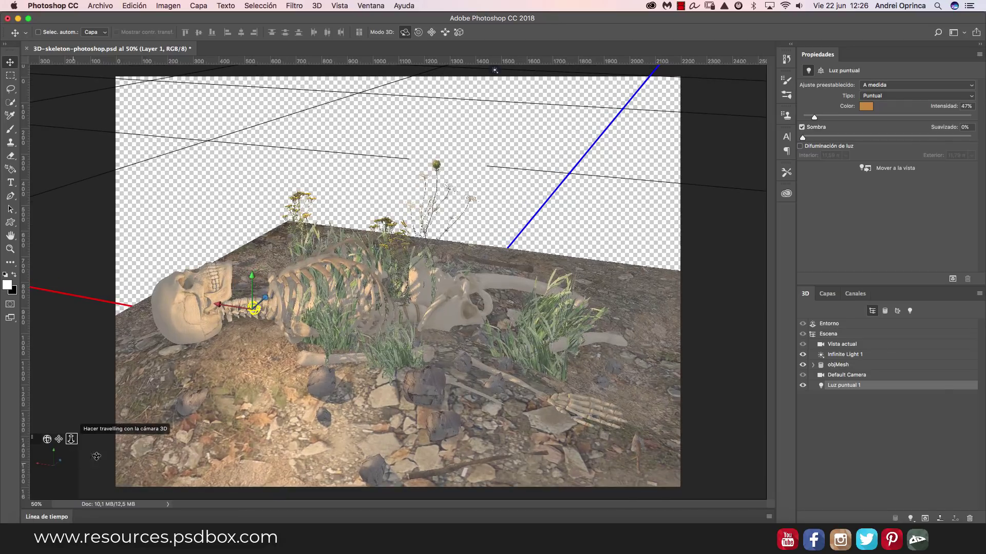
left_click(813, 366)
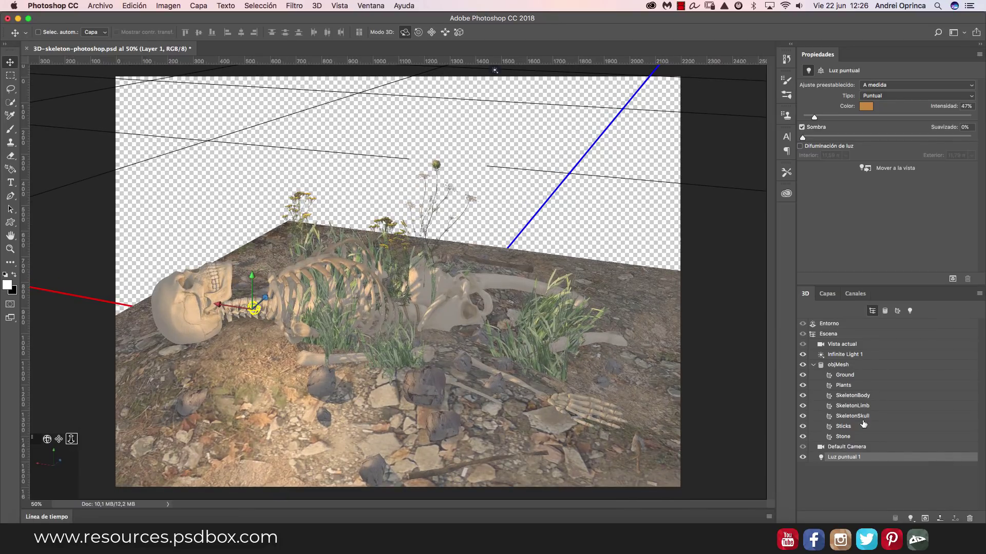
left_click(844, 375)
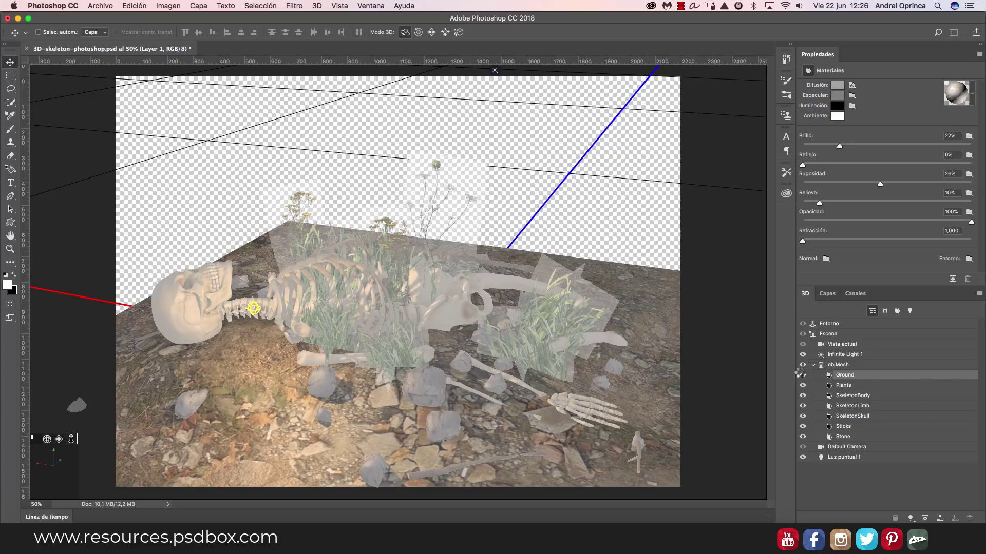
left_click(801, 375)
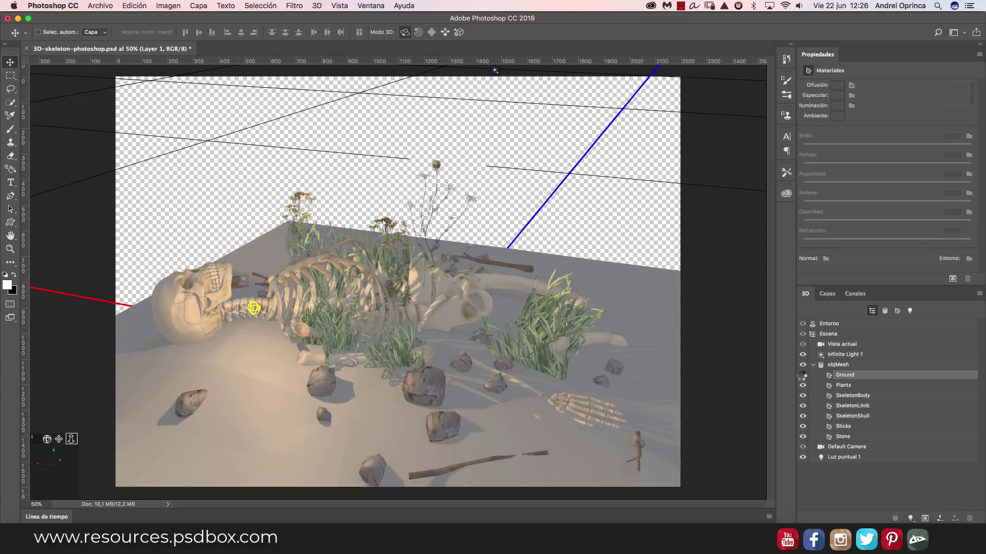
left_click(802, 376)
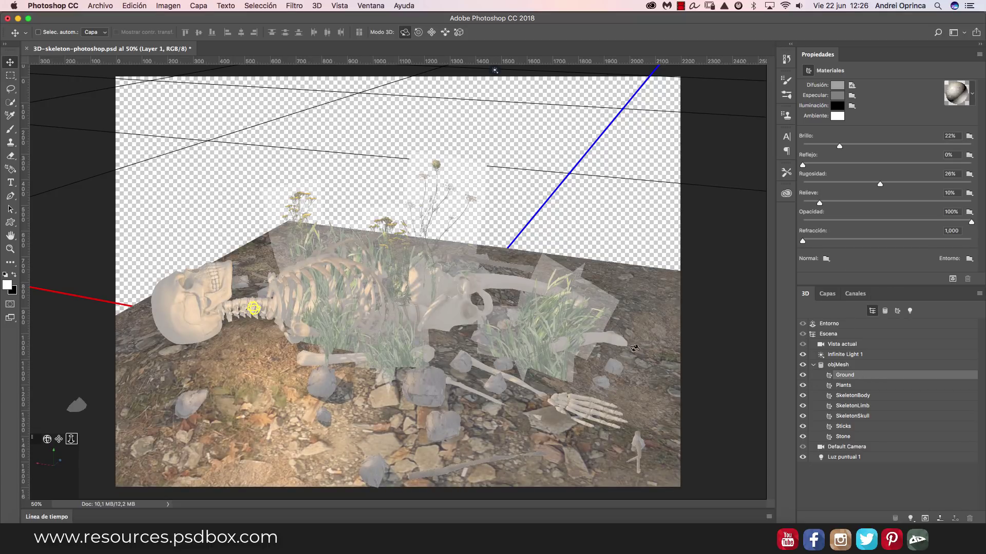
- Render the lit skeleton scene, stop the render, and orbit the camera to another angle
left_click(925, 519)
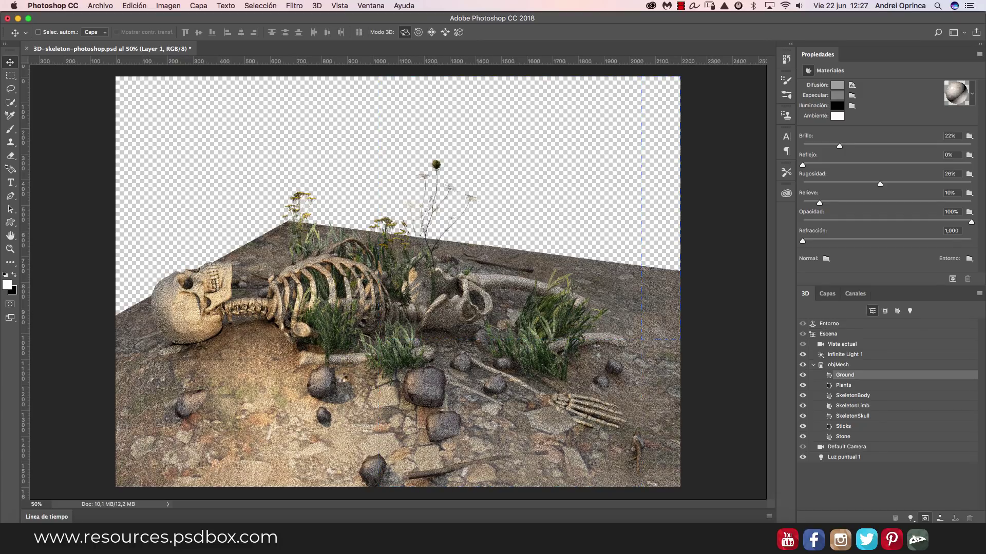
left_click(342, 378)
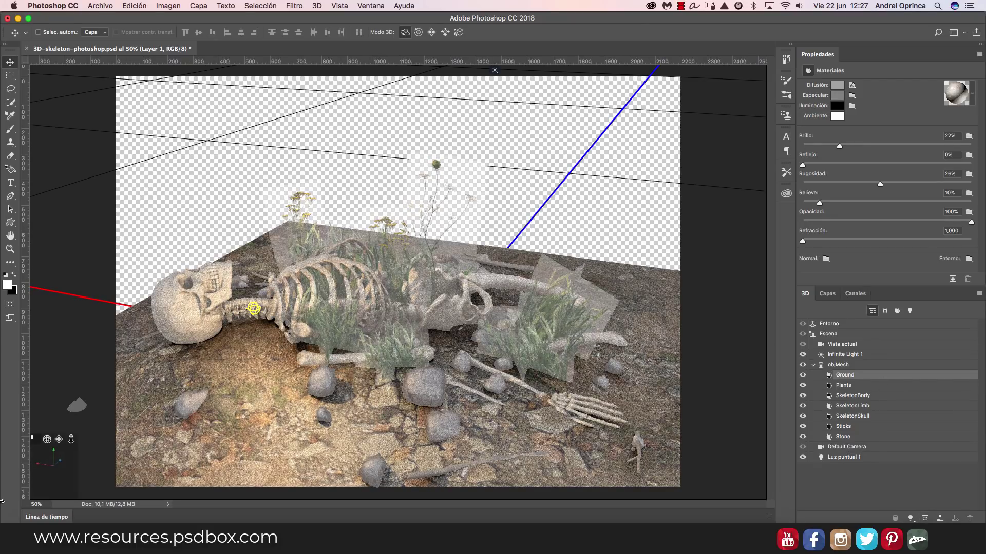
mouse_move(48, 439)
left_mouse_down()
mouse_move(53, 427)
mouse_move(36, 440)
mouse_move(67, 442)
mouse_move(51, 442)
mouse_move(63, 434)
left_mouse_up()
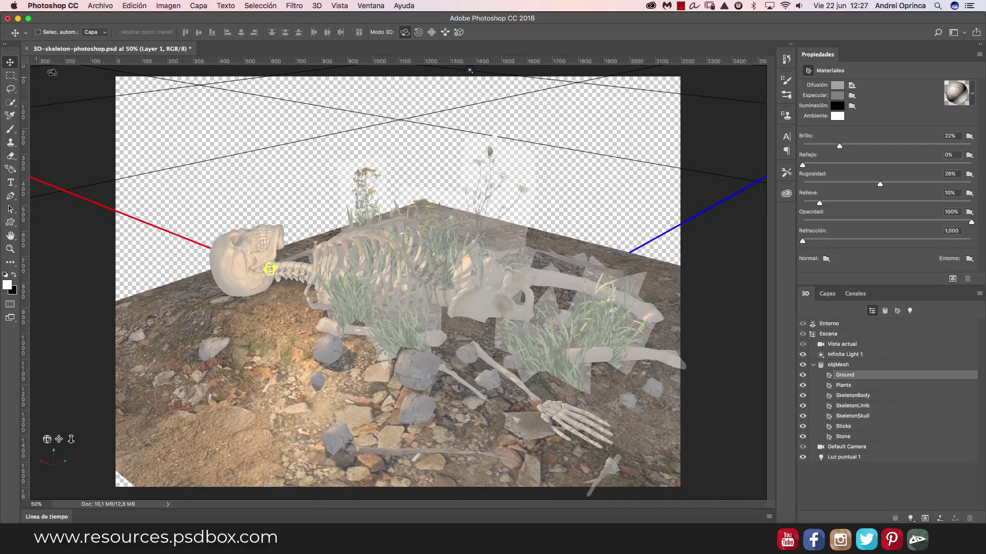
- Close 3D-skeleton-photoshop.psd, switch to Finder, and display the textures folder containing the material map images
left_click(27, 48)
left_click(462, 186)
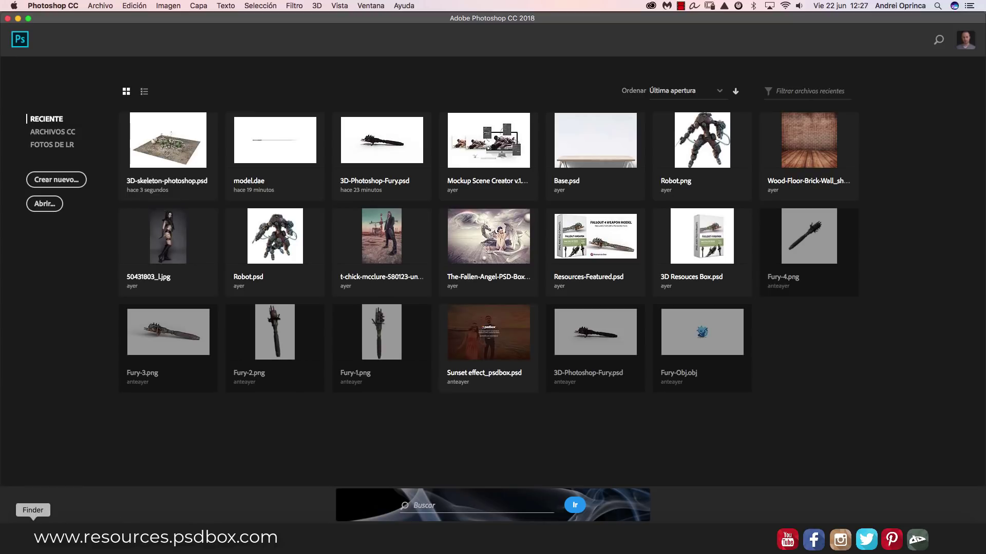
left_click(50, 539)
left_click(523, 47)
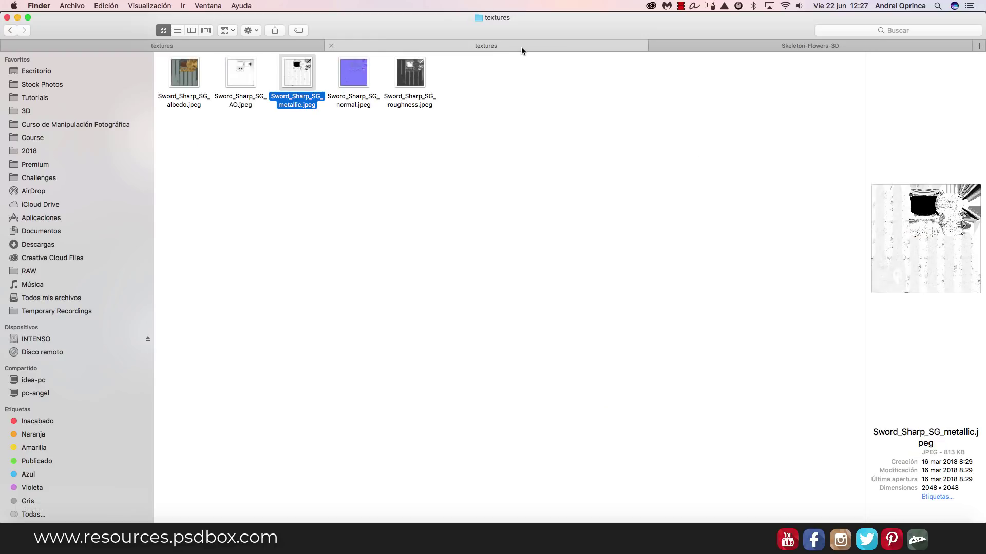
left_click(160, 46)
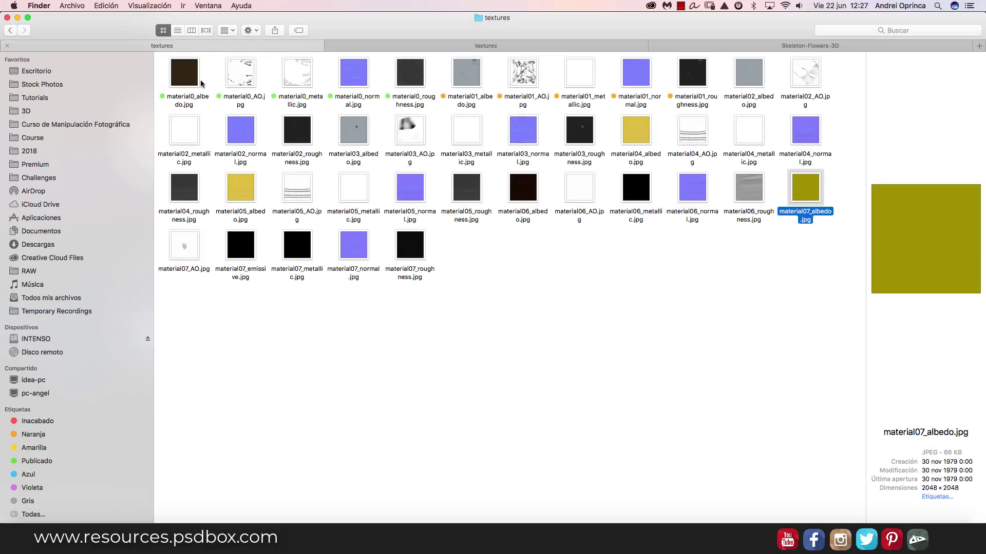
- Switch to Chrome, browse the Sketchfab helmet results, and open the Orcish Helmet model page down to its download option
left_click(77, 539)
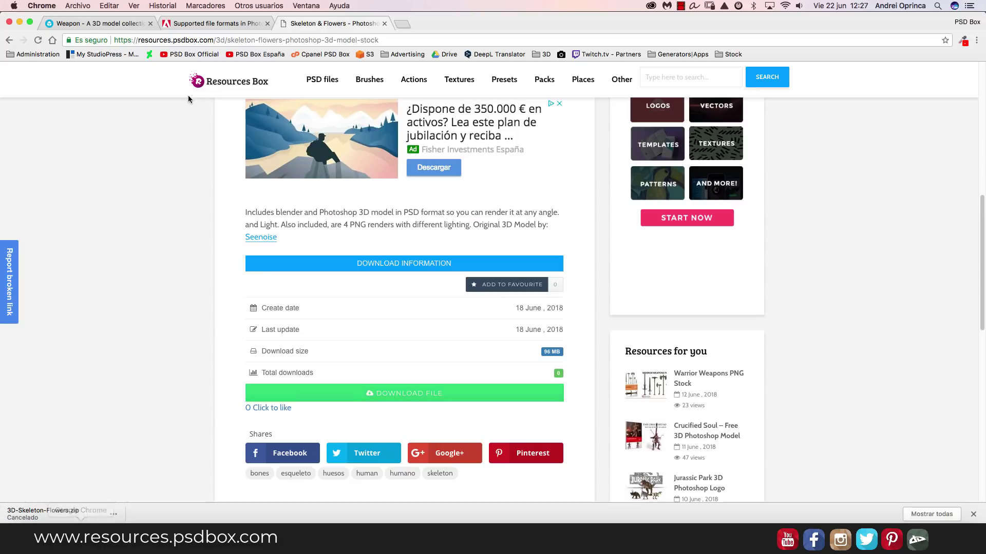
left_click(98, 23)
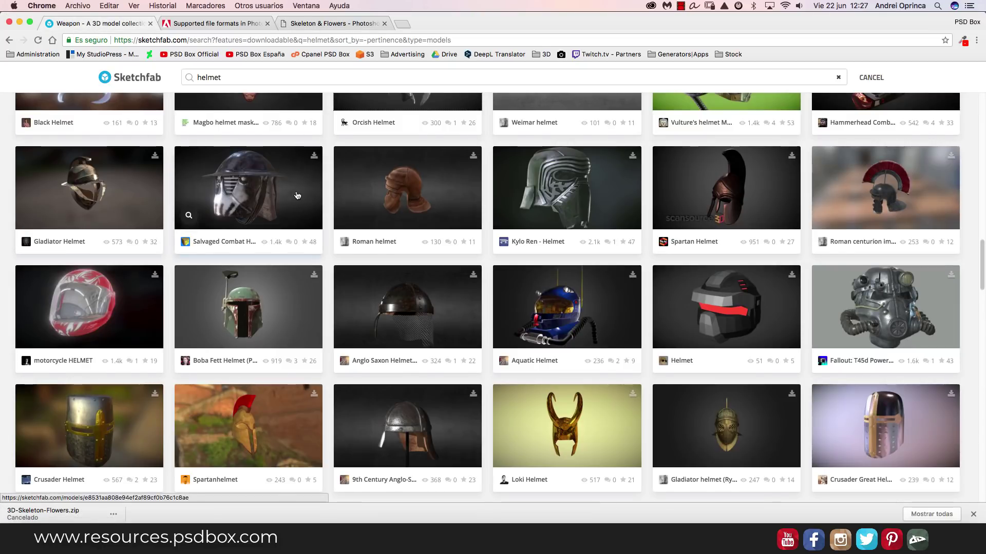
scroll(179, 215, "up", 9)
scroll(426, 288, "down", 7)
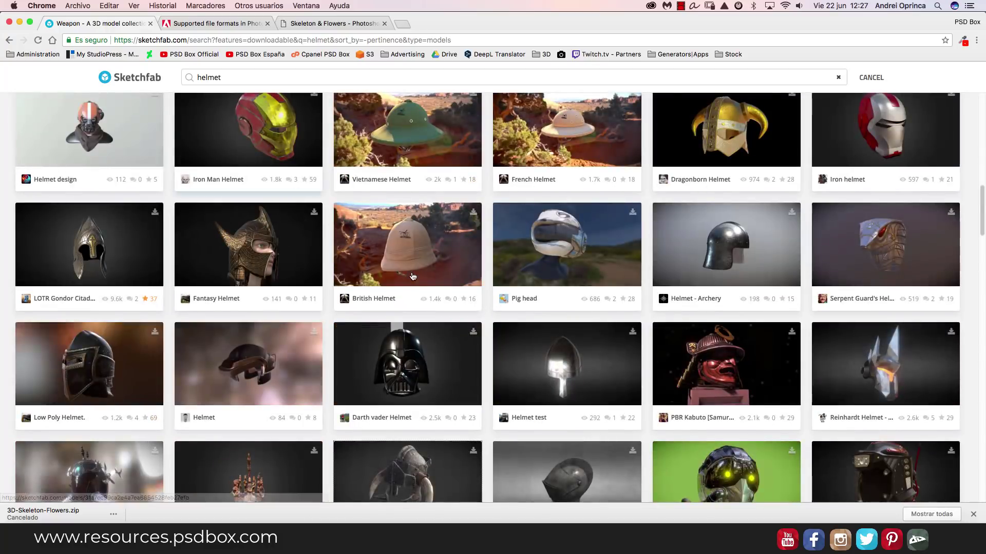
left_click(409, 392)
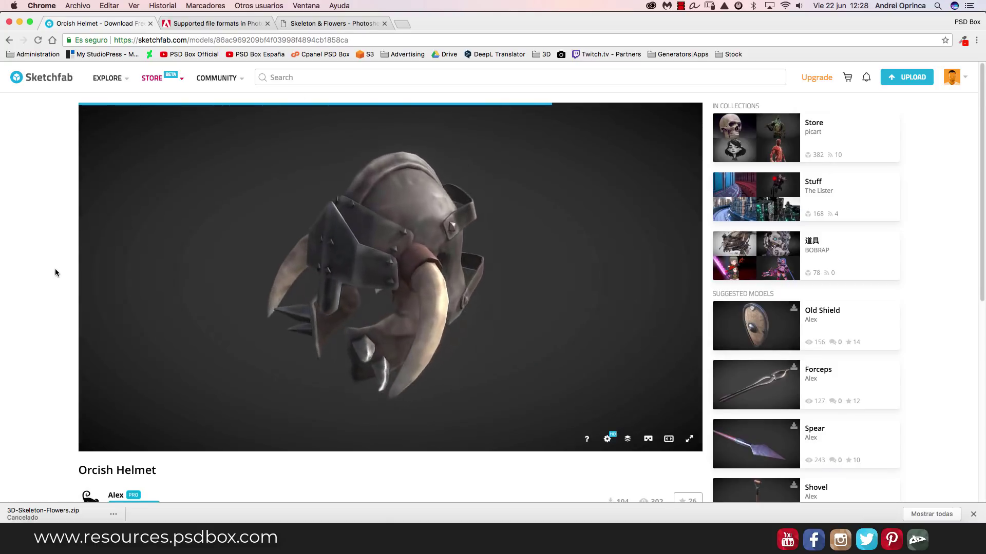
scroll(59, 275, "down", 2)
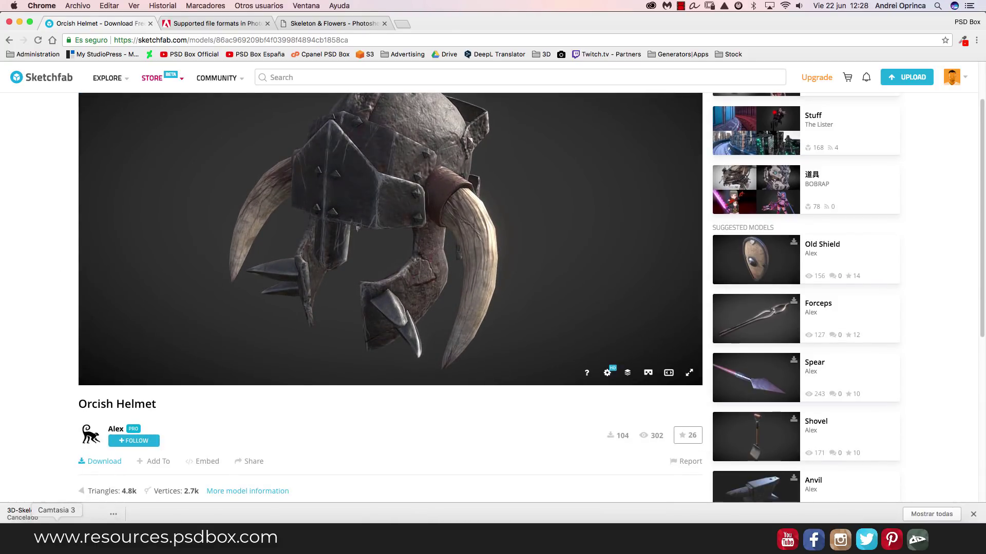
- Switch to Finder, extract orcish-helmet.zip in the 3D folder with The Unarchiver, and open the extracted orcish-helmet folder
left_click(34, 536)
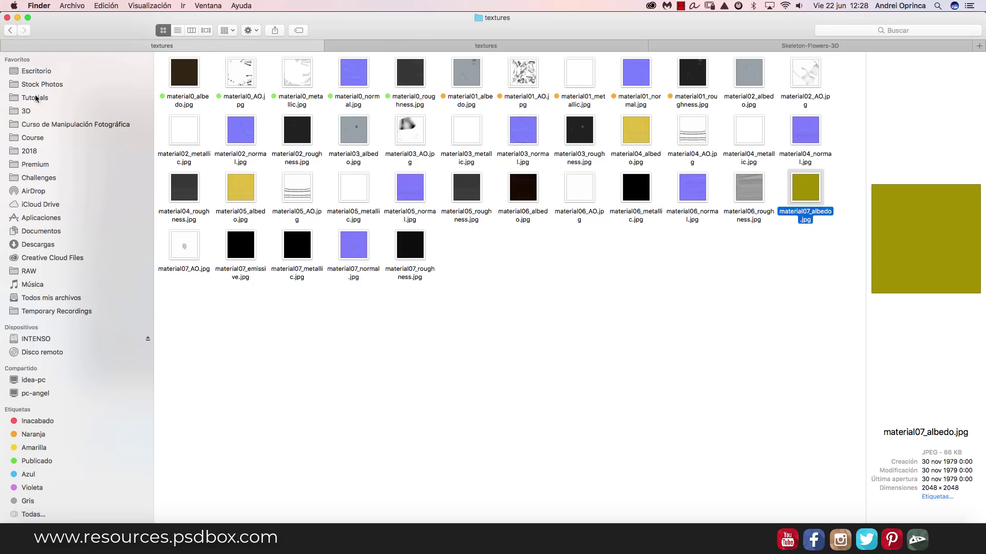
left_click(27, 113)
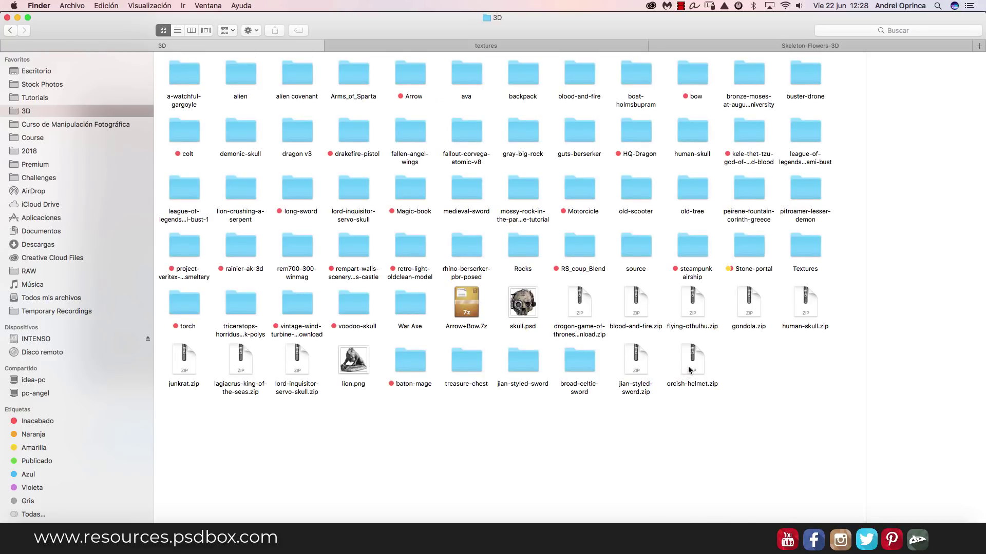
right_click(689, 370)
mouse_move(794, 340)
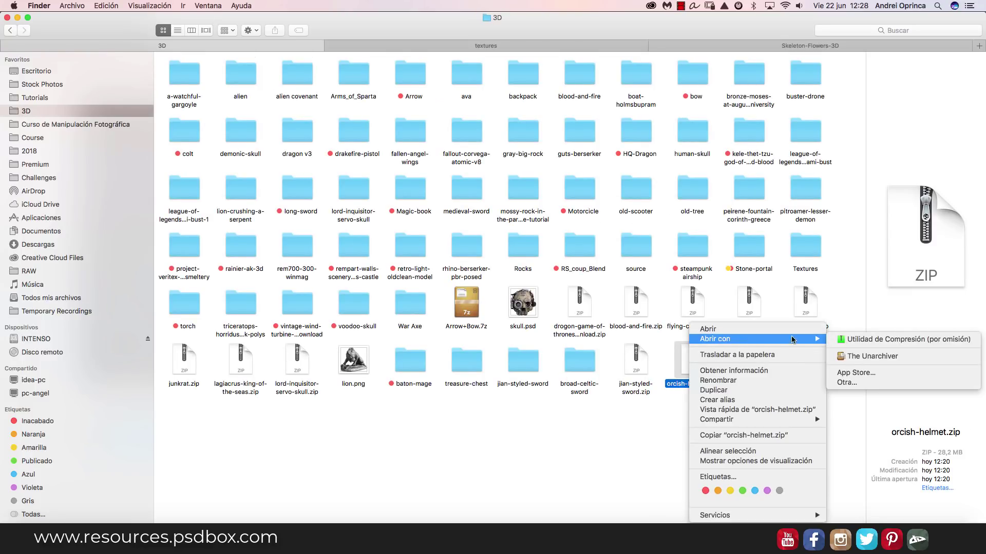
left_click(858, 356)
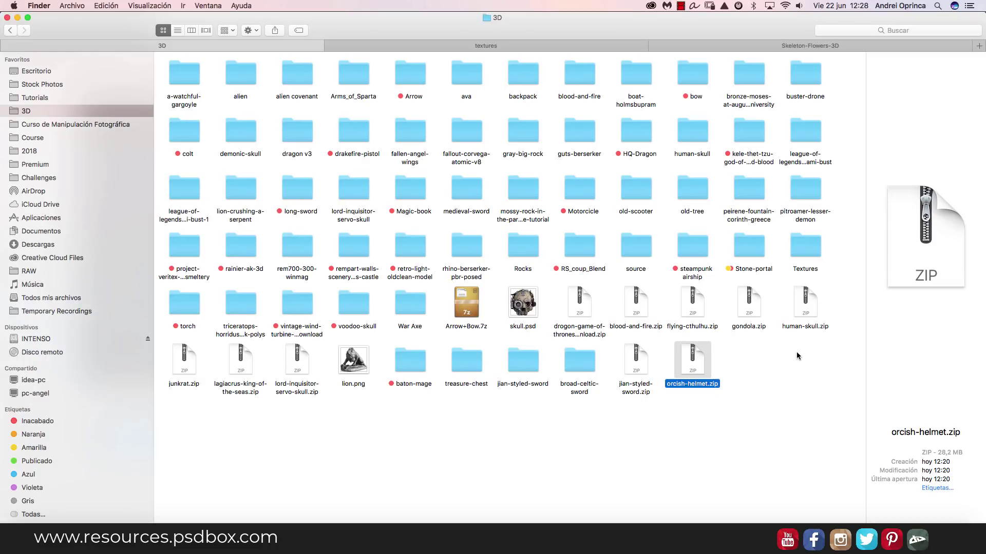
double_click(757, 365)
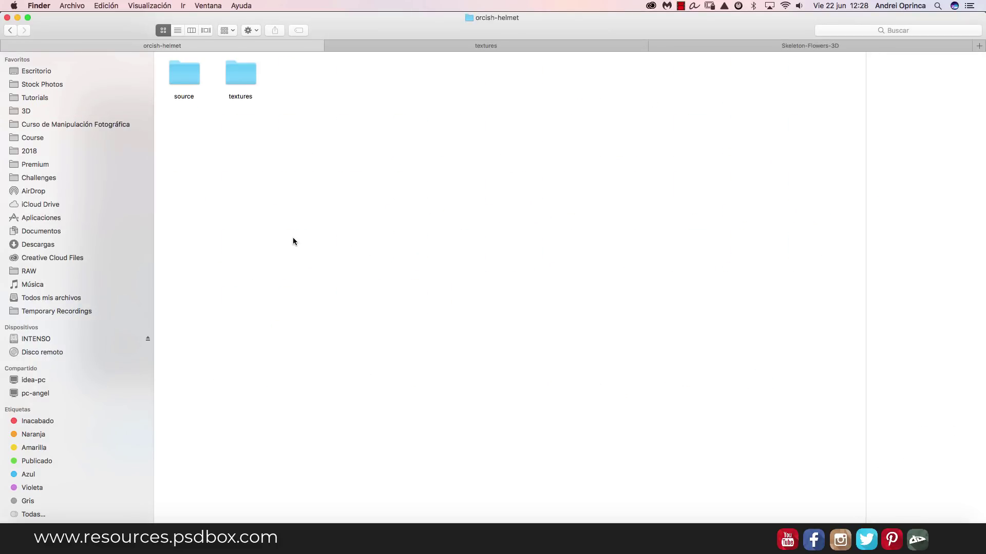
- Switch to Chrome, review the Skeleton & Flowers stock page, and return to the Orcish Helmet model page
key("super+Tab")
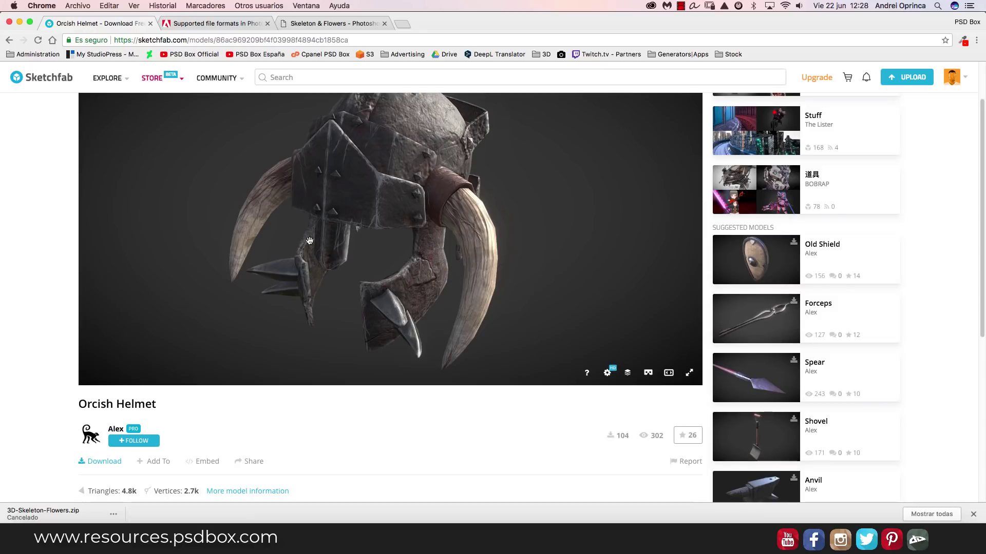
left_click(303, 24)
scroll(403, 212, "up", 10)
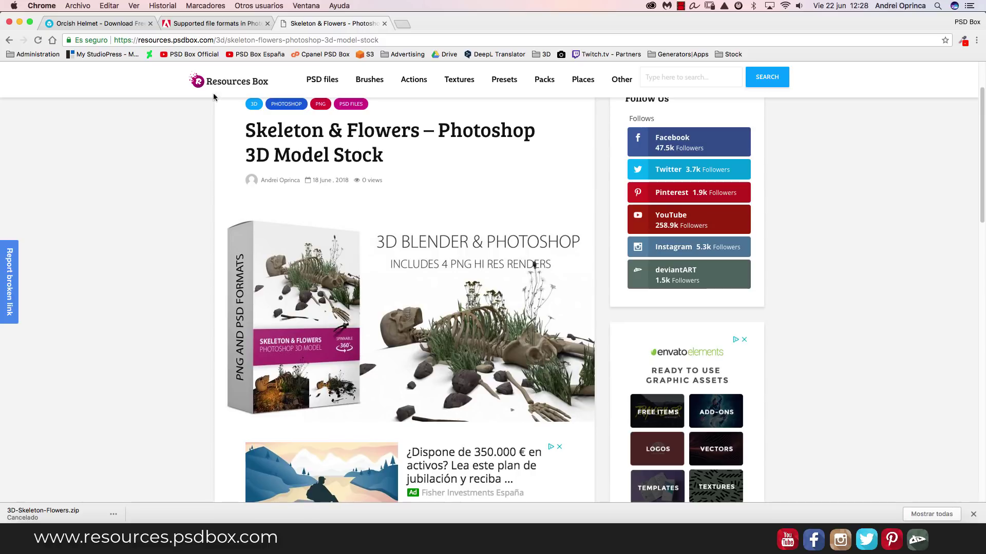
left_click(114, 26)
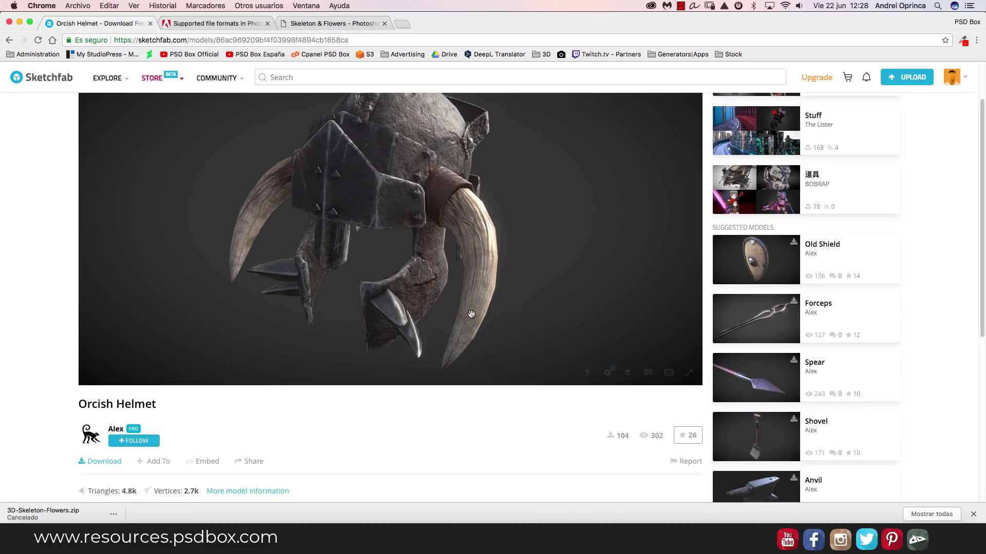
- Switch to Finder, open the orcish-helmet textures folder, and preview the helmet's texture map images
scroll(46, 308, "up", 2)
left_click_drag(330, 325, 478, 300)
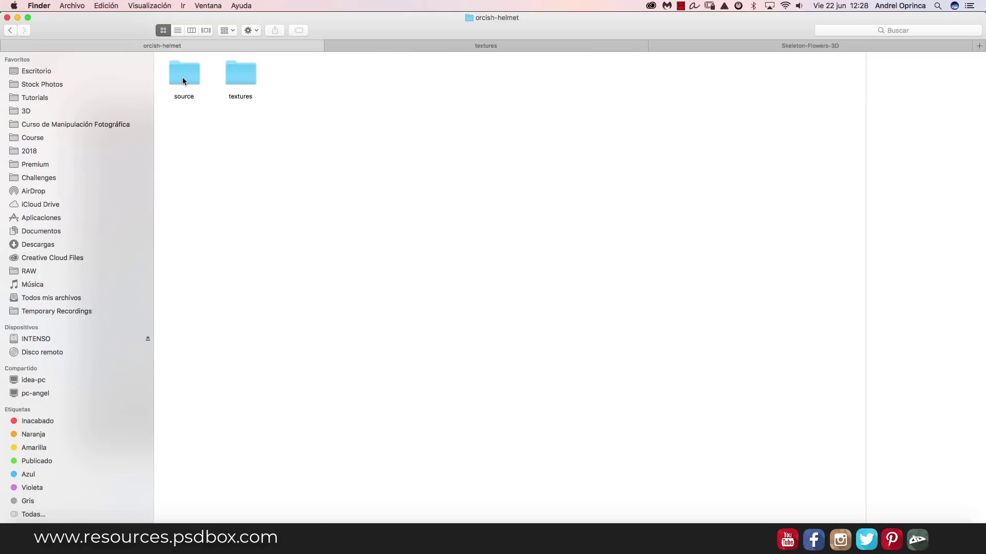
double_click(231, 72)
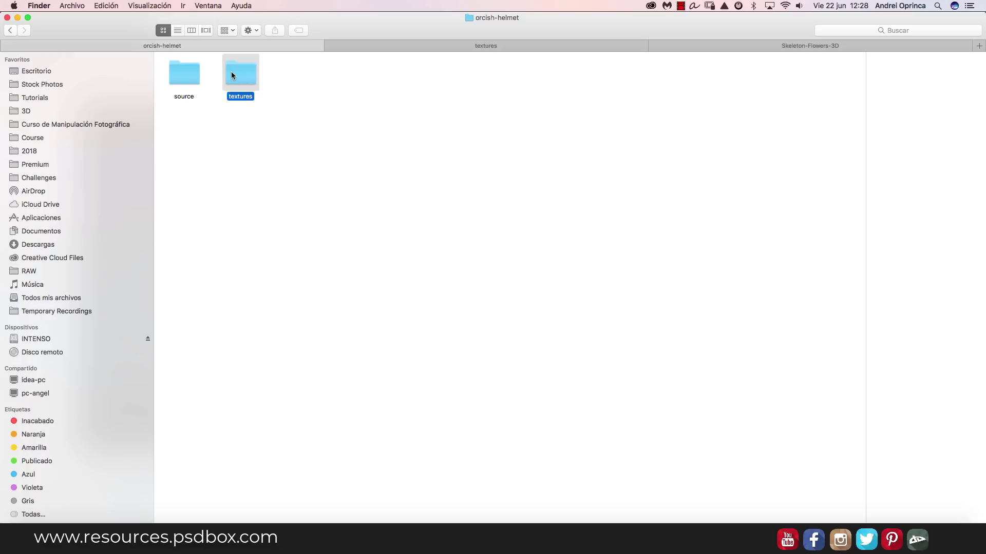
left_click(186, 81)
key("space")
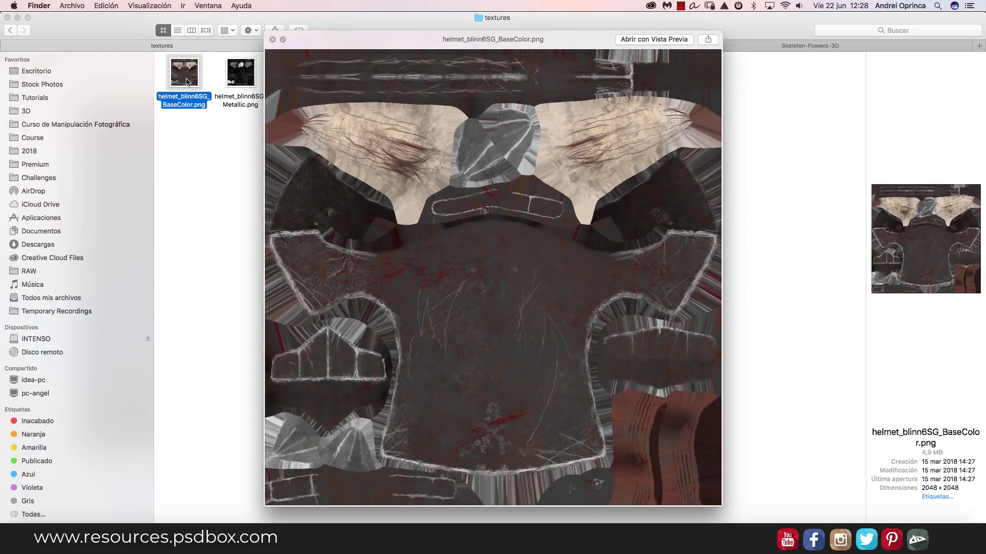
key("Right")
key("Right")
key("space")
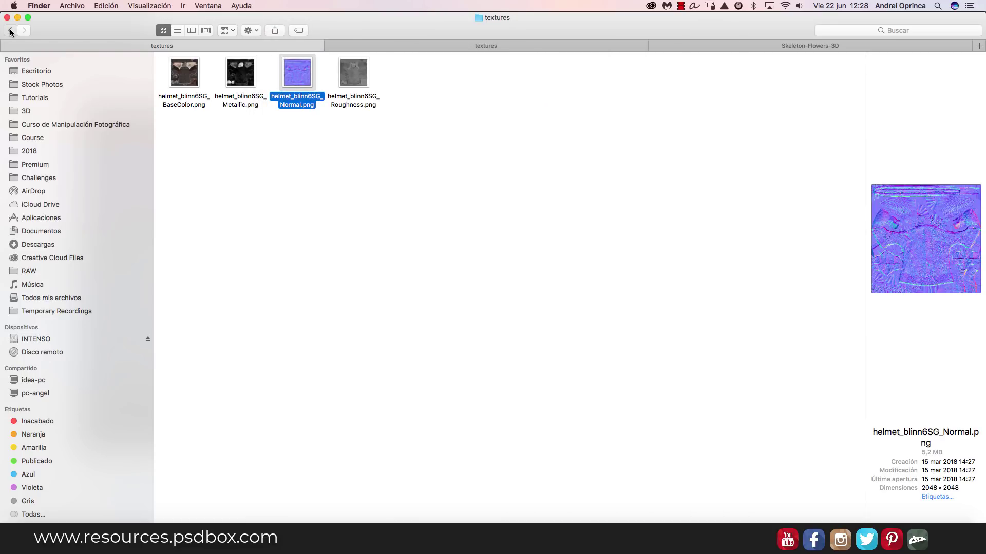
- Extract helmet_subst.zip in the orcish-helmet source folder and open the extracted helmet_subst folder
left_click(10, 30)
double_click(191, 78)
right_click(188, 74)
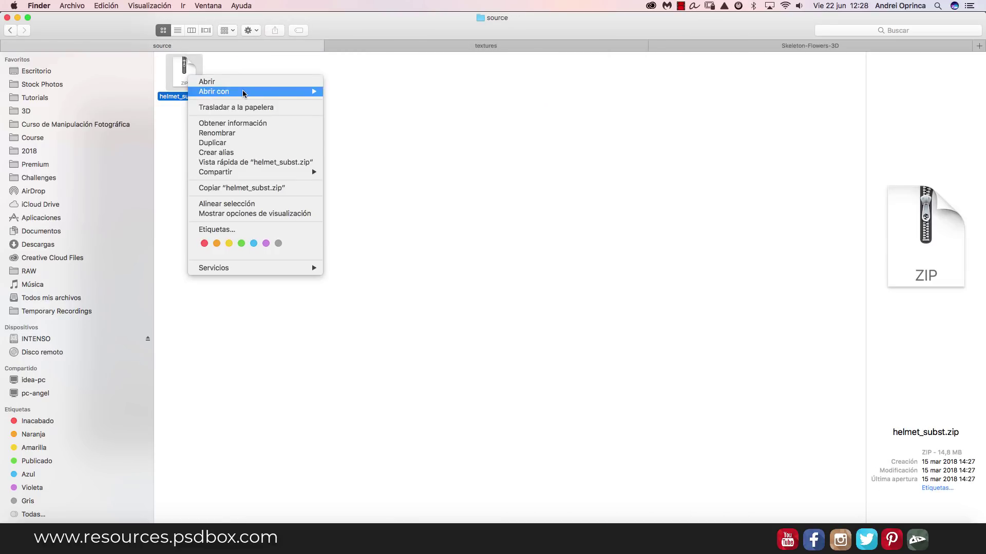
mouse_move(288, 91)
left_click(365, 109)
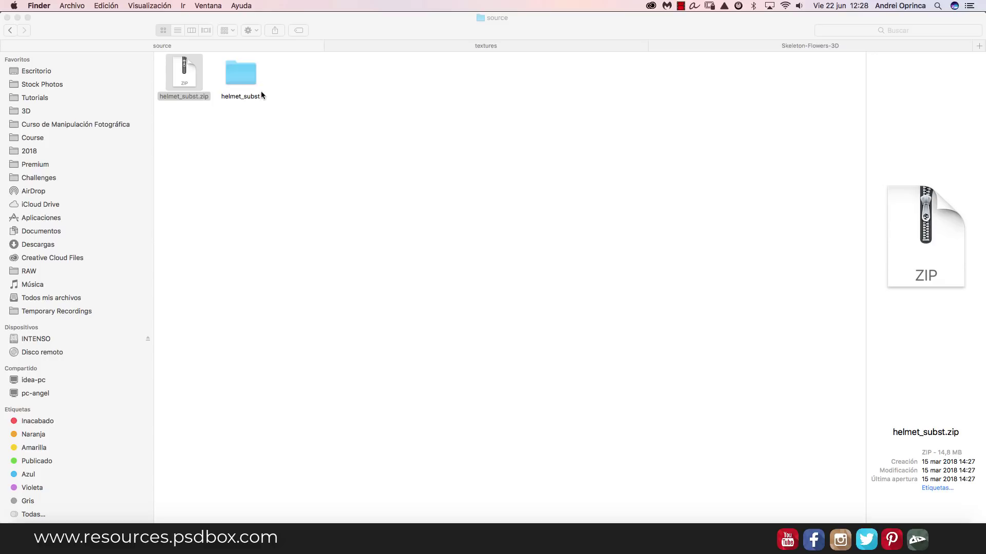
double_click(244, 83)
left_click_drag(411, 135, 157, 57)
left_click(10, 31)
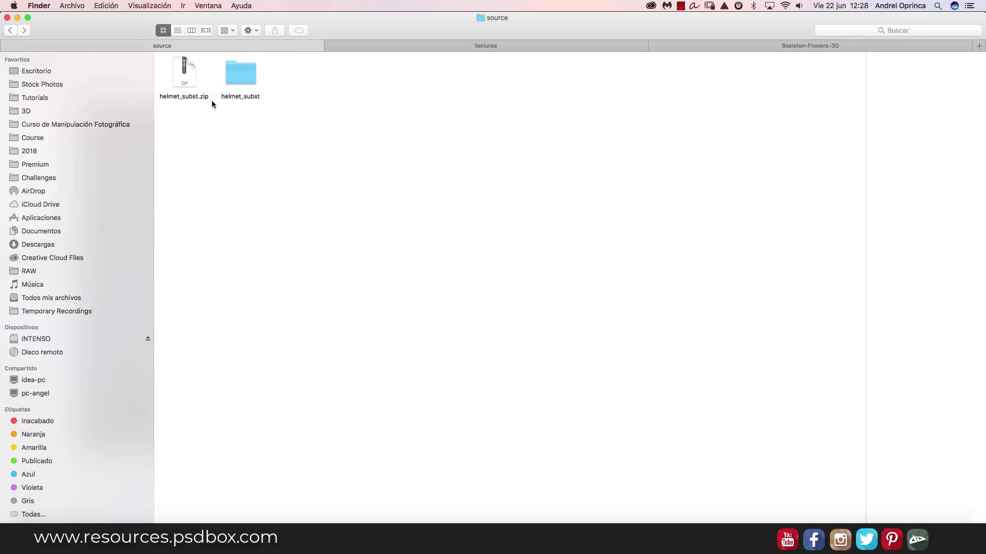
left_click(25, 31)
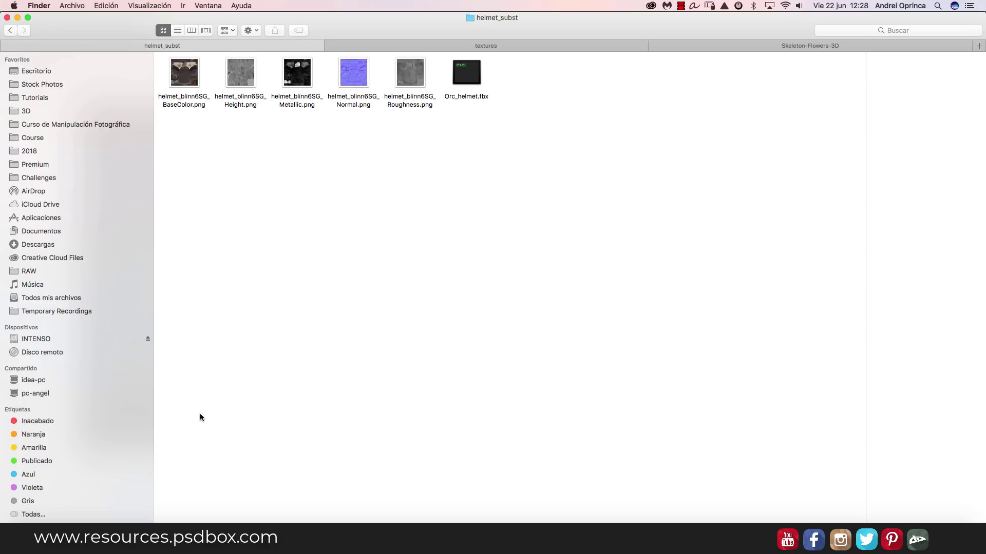
- Switch to Chrome and review the 3D-related formats on Adobe's Supported file formats page, including 3D Studio, Collada and Wavefront|OBJ
left_click(83, 520)
left_click(220, 24)
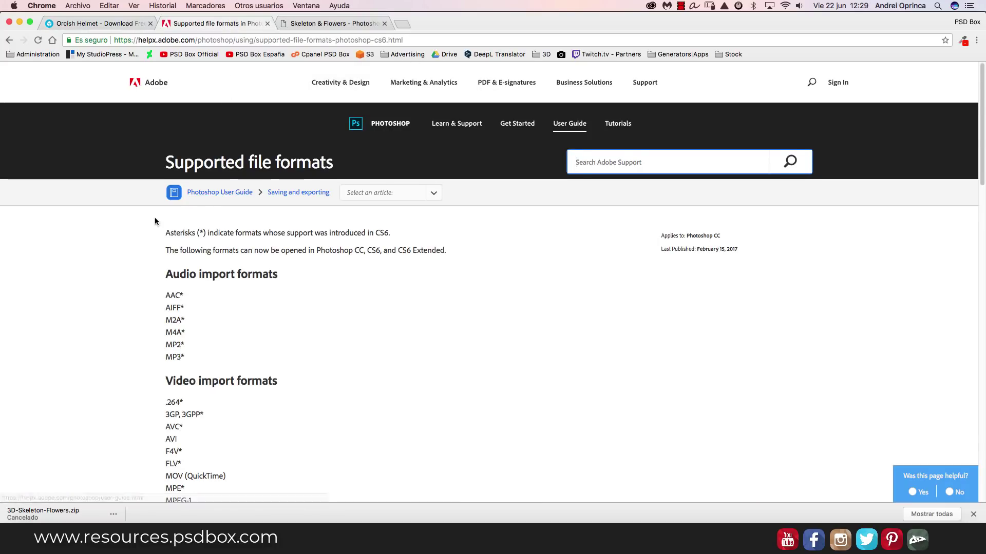
scroll(155, 217, "down", 5)
scroll(156, 227, "down", 14)
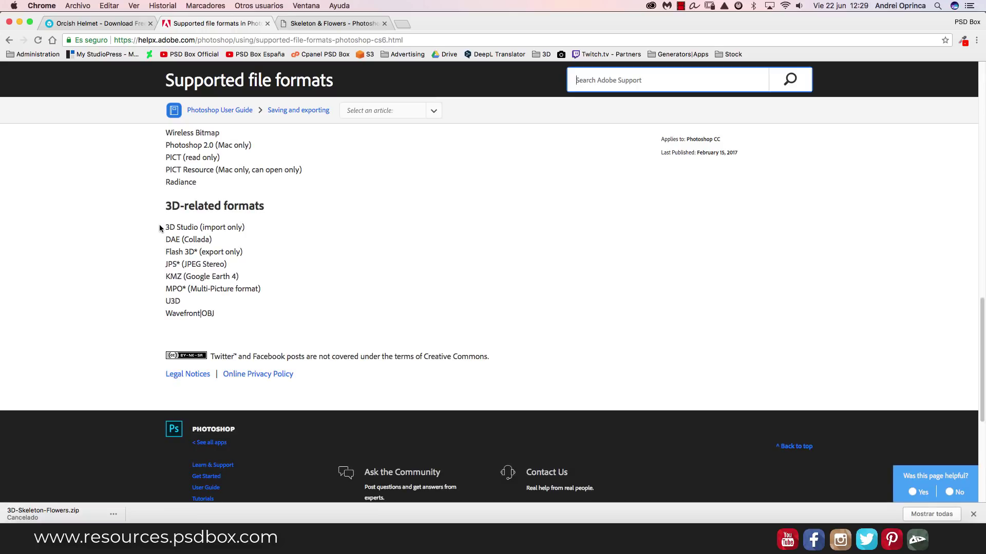
left_click_drag(164, 228, 216, 225)
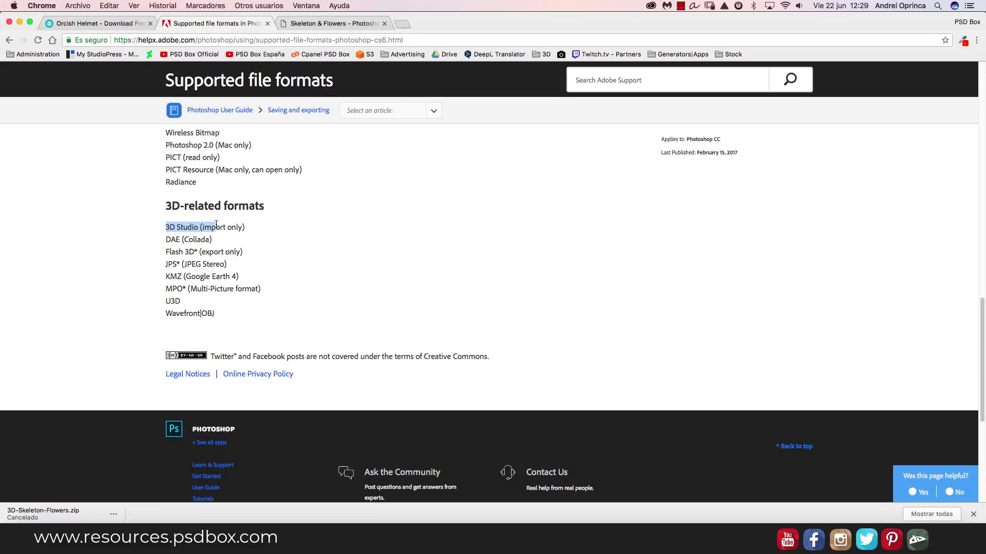
triple_click(165, 241)
left_click_drag(221, 314, 149, 315)
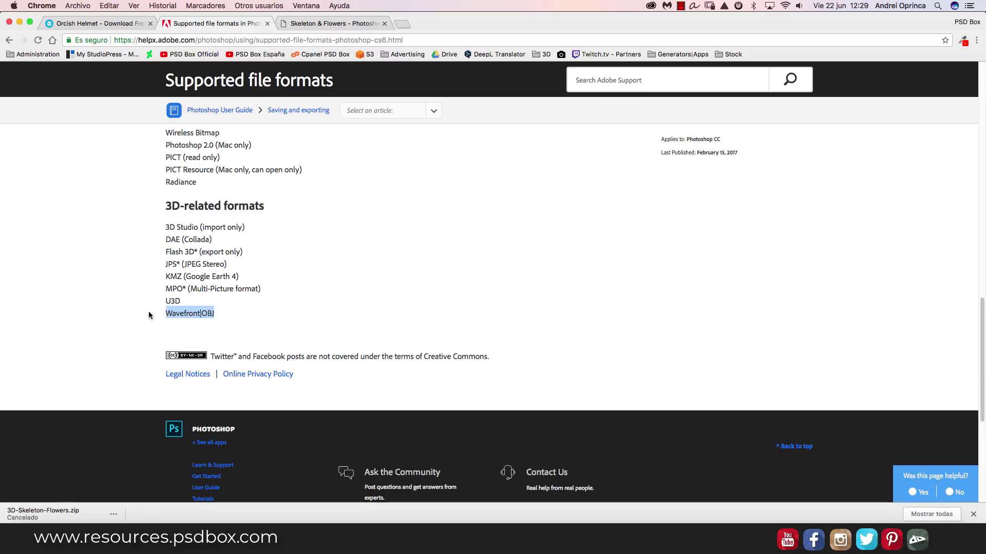
left_click_drag(221, 316, 145, 310)
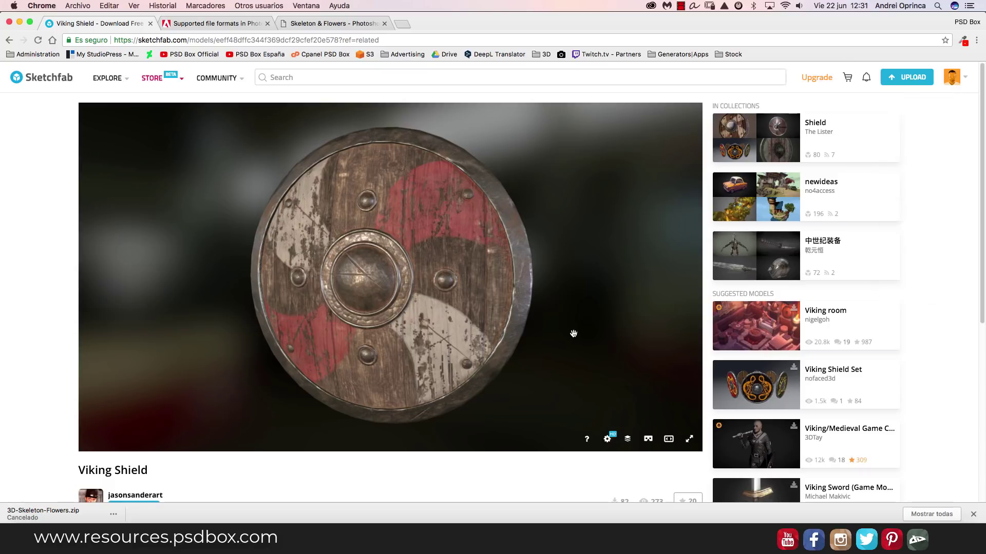
- Inspect the Viking Shield model on Sketchfab and download its original obj format as viking-shield into the 3D folder
left_click_drag(419, 311, 452, 311)
scroll(9, 296, "down", 3)
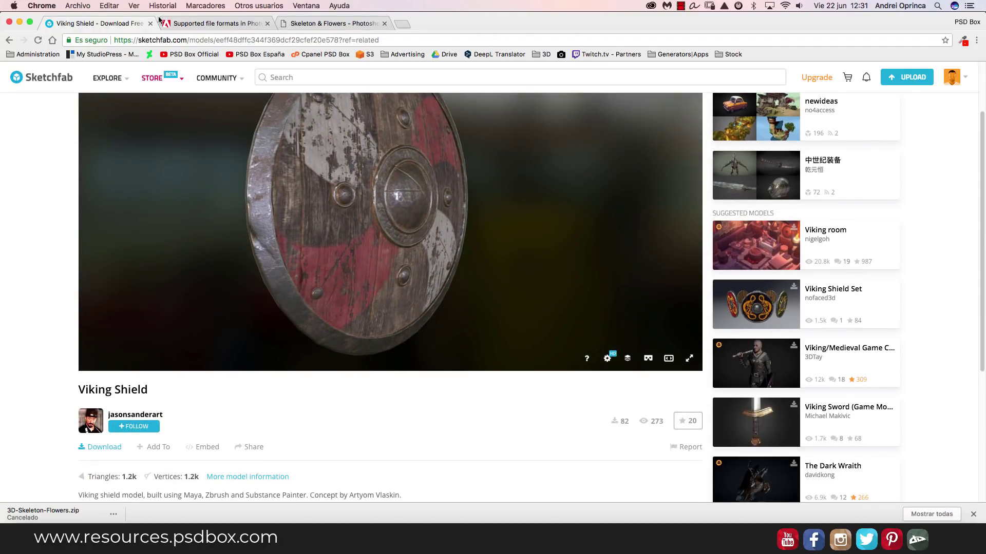
scroll(7, 439, "down", 1)
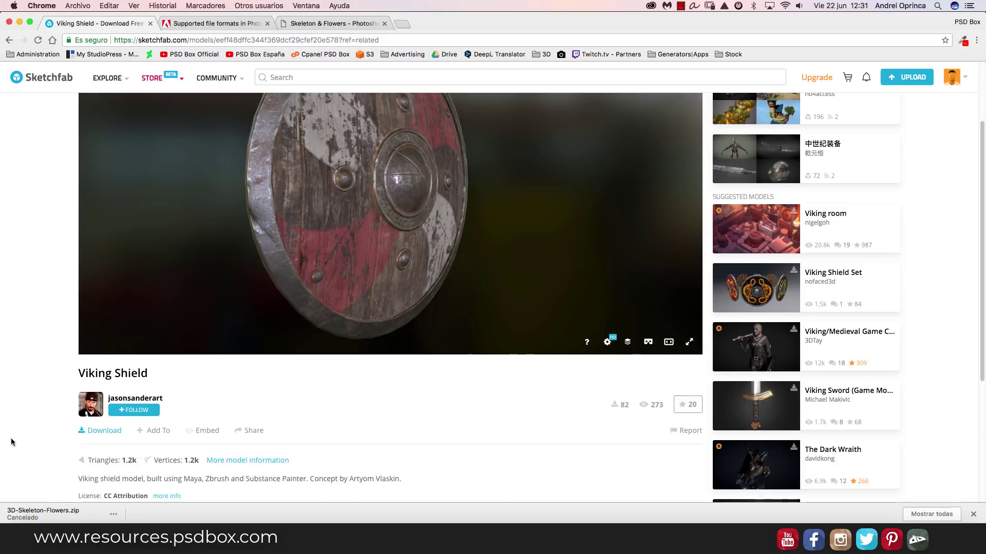
left_click(98, 434)
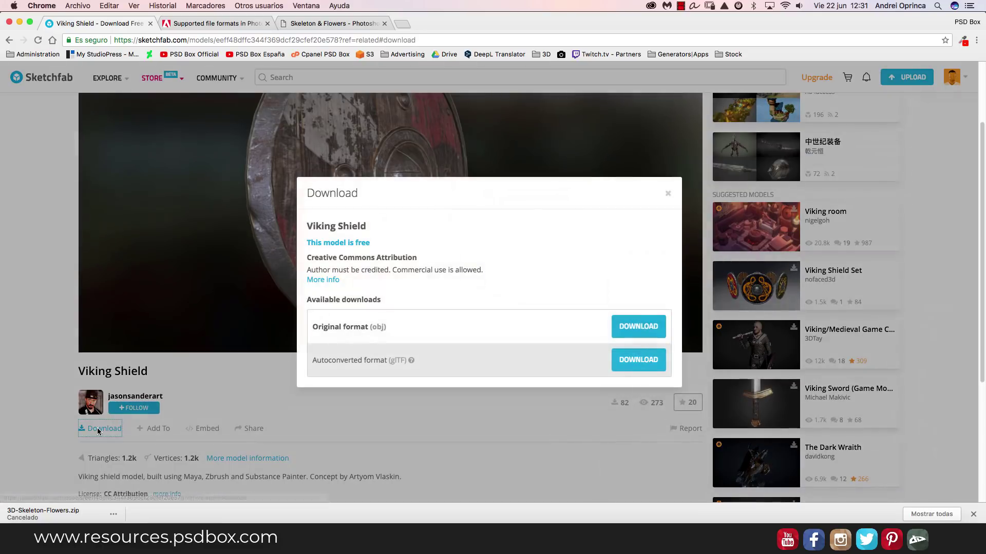
left_click(374, 327)
left_click(640, 327)
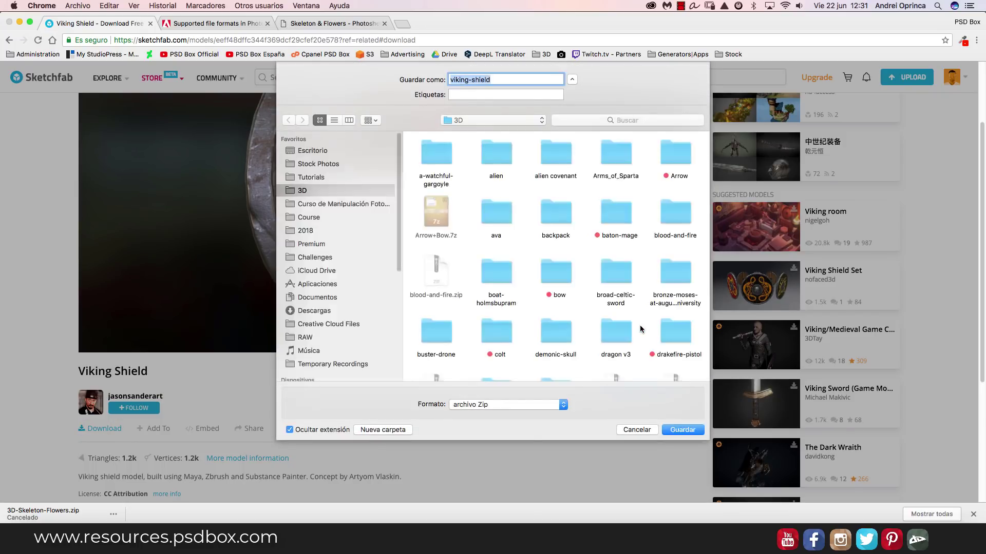
left_click(684, 430)
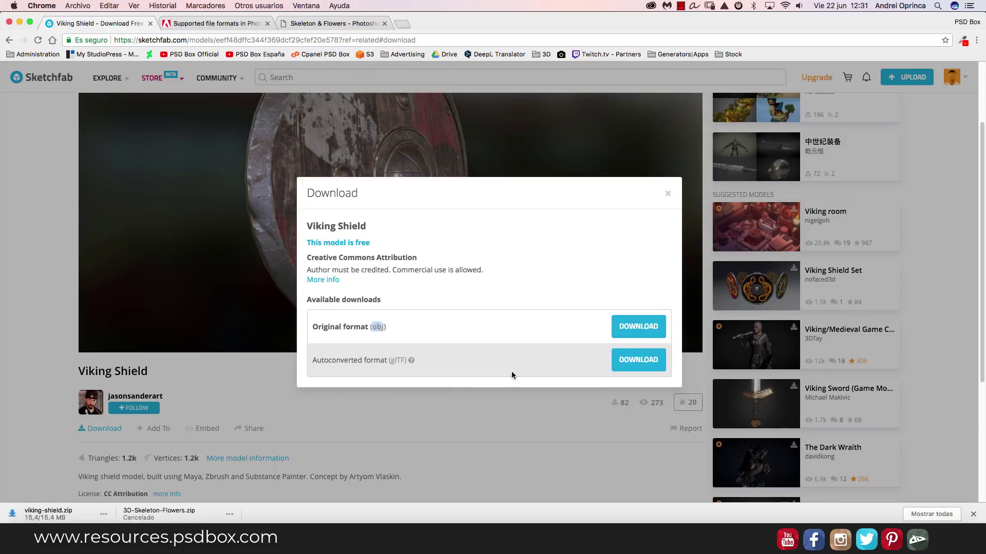
- Switch to Finder, extract viking-shield.zip in the 3D folder, and open the extracted viking-shield folder
left_click(113, 514)
left_click(144, 486)
right_click(700, 372)
mouse_move(753, 338)
left_click(626, 337)
double_click(747, 365)
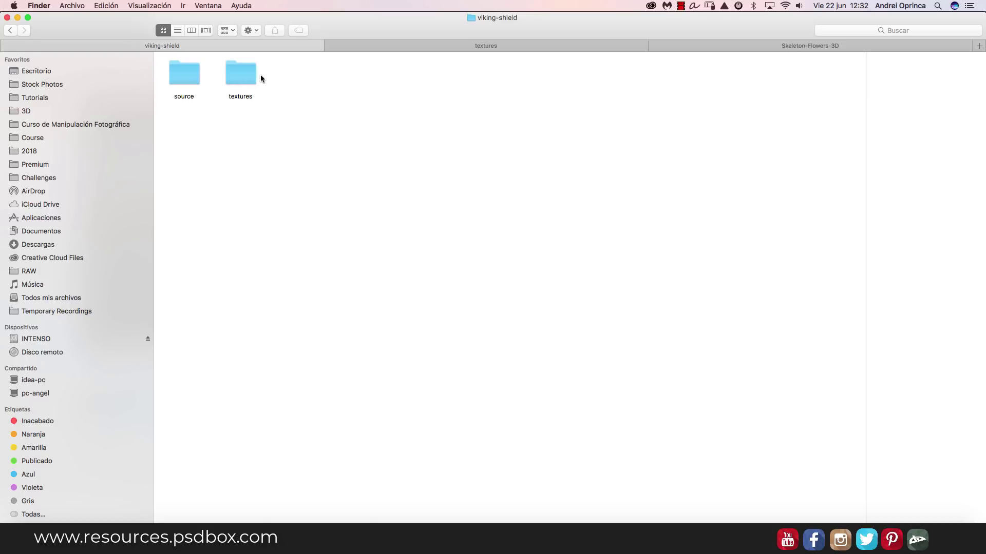
- Open the viking-shield source folder and preview model.obj, rotating the shield in the preview
double_click(186, 75)
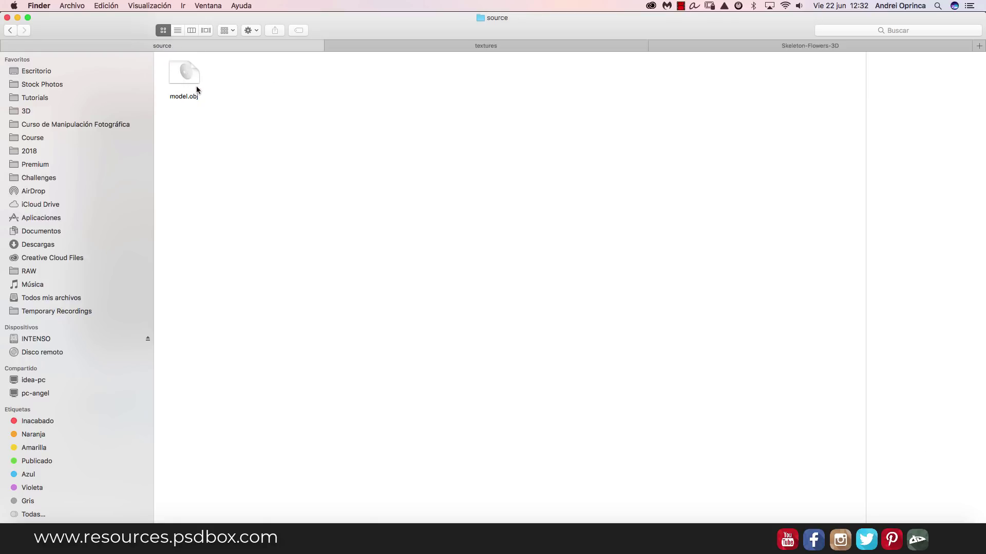
left_click(188, 78)
key("space")
left_click_drag(598, 195, 535, 298)
key("space")
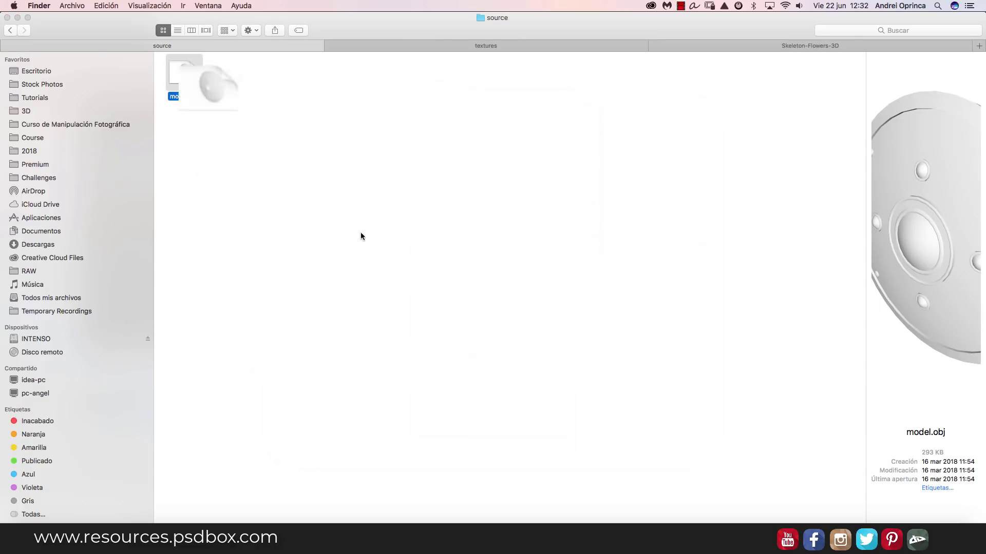
- Look through the viking-shield textures folder and return to the source folder containing model.obj
left_click(10, 29)
left_click(225, 70)
double_click(225, 70)
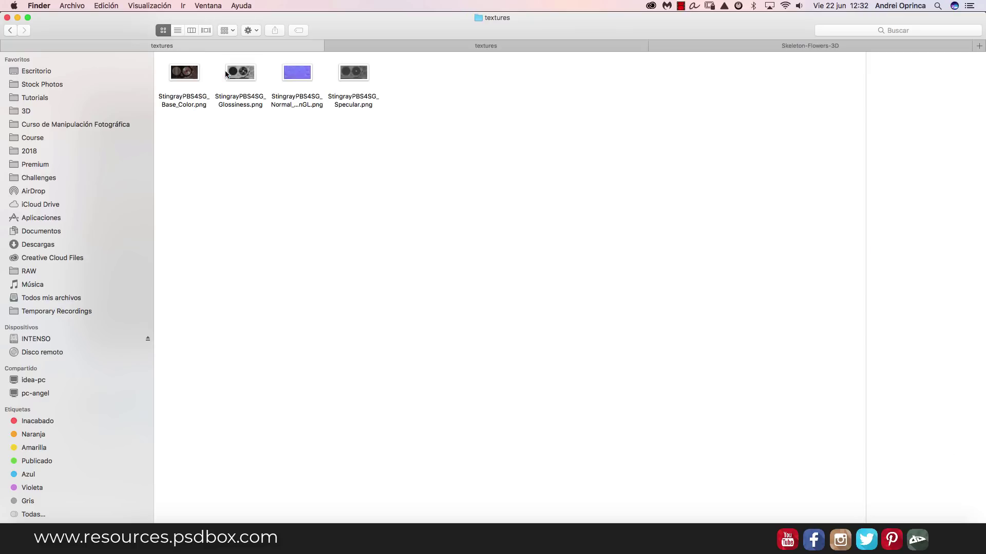
left_click(10, 30)
double_click(186, 72)
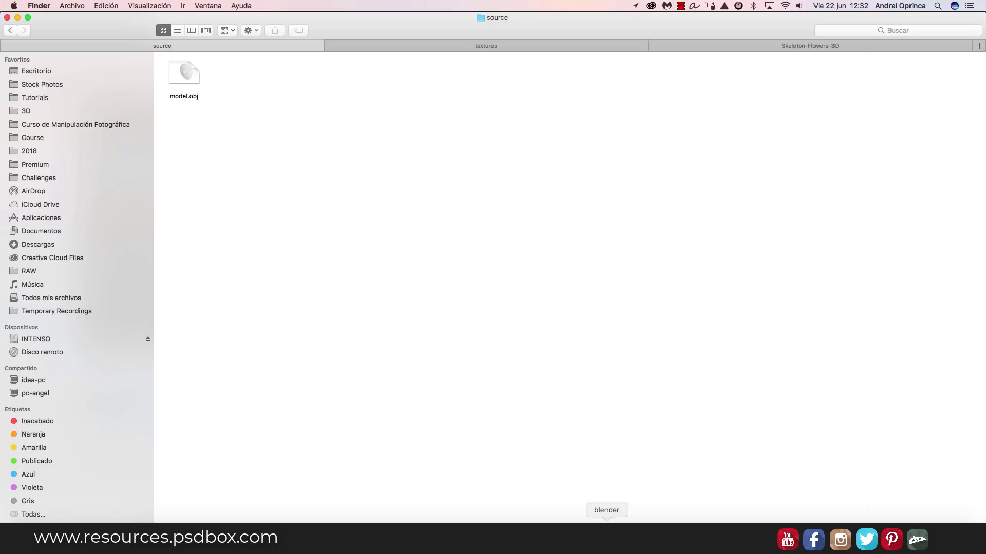
- Switch to Blender and start a new file with the default startup scene
left_click(605, 539)
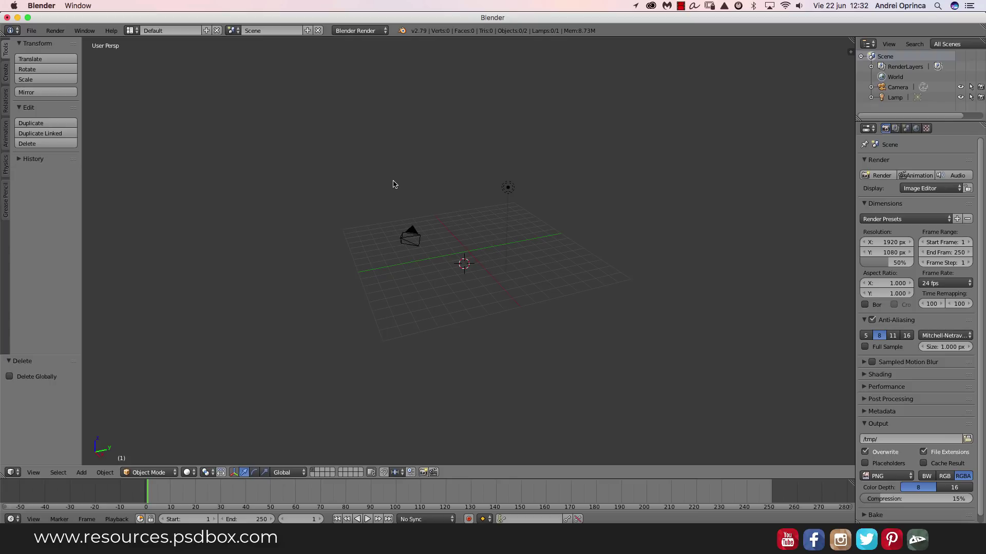
scroll(406, 175, "up", 5)
scroll(393, 184, "down", 4)
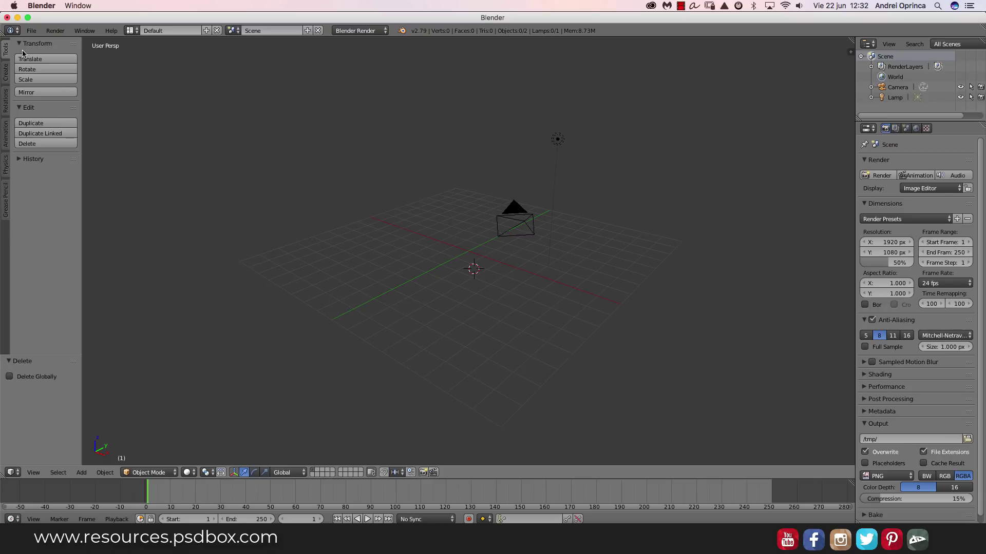
left_click(31, 33)
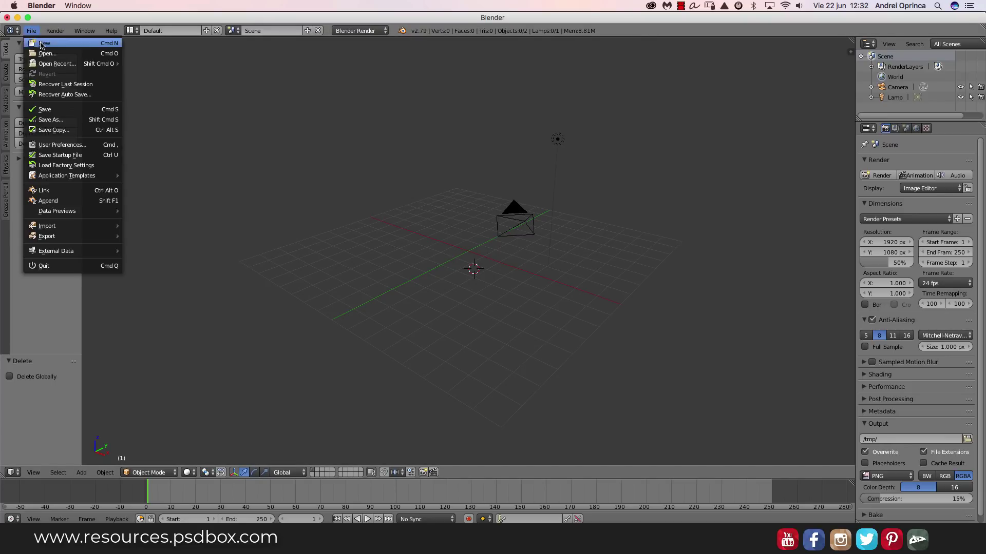
left_click(43, 43)
left_click(41, 50)
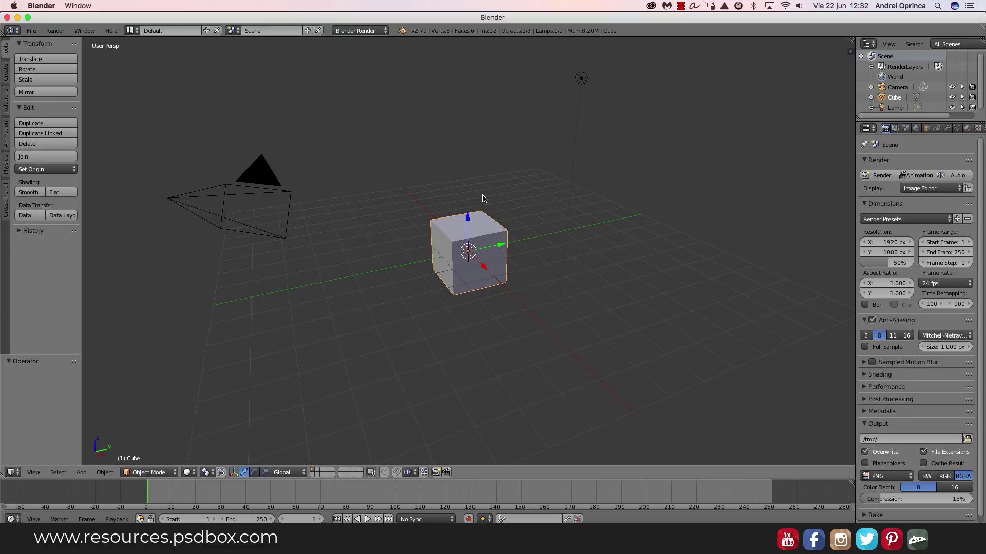
- Delete the default cube from the scene
left_click(499, 241)
key("x")
left_click(500, 241)
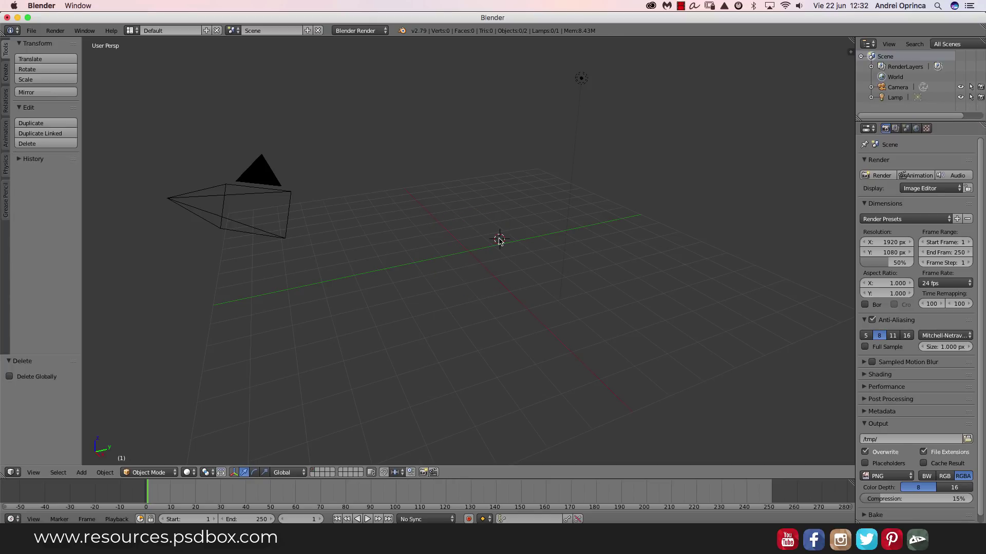
- Import the Wavefront file model.obj from the viking-shield source folder and fit the whole shield in view
left_click(32, 31)
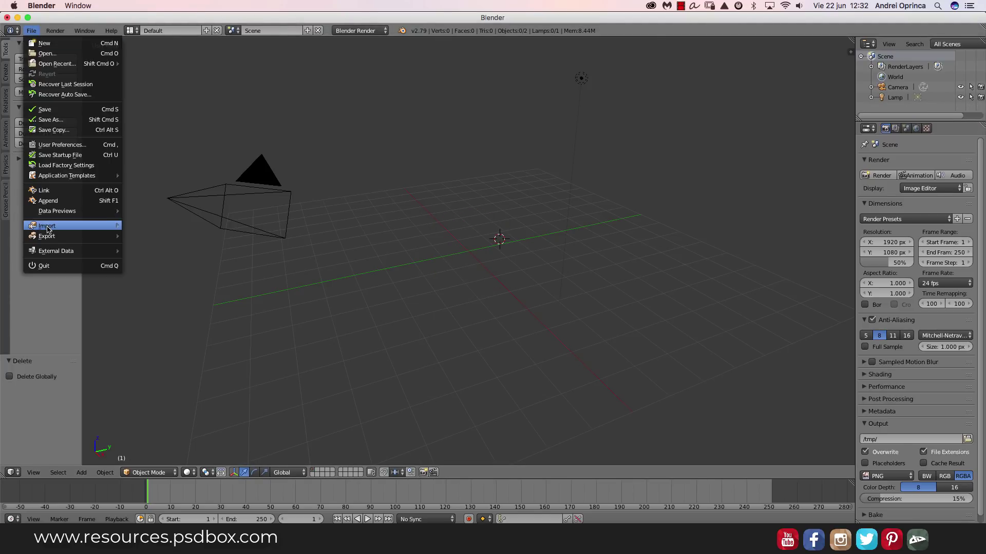
mouse_move(47, 229)
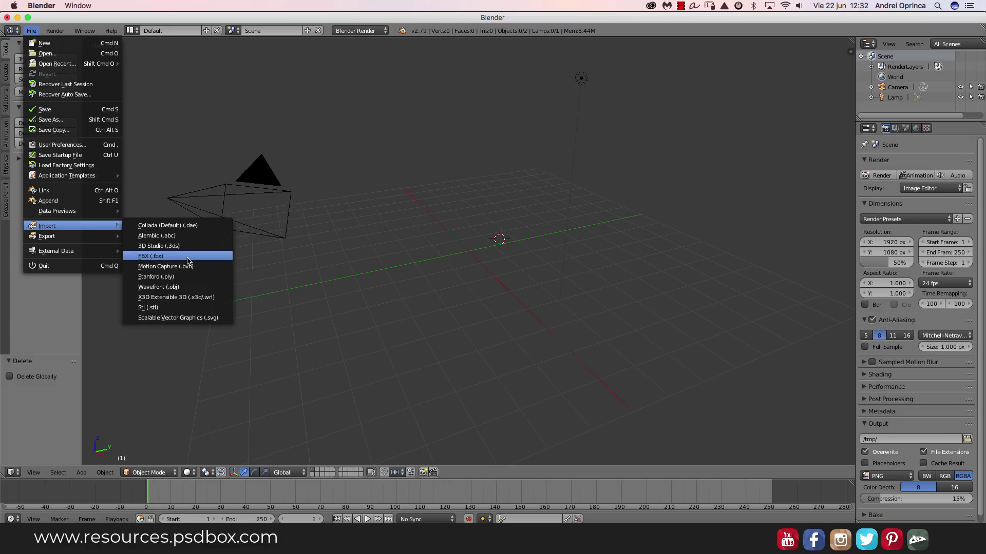
left_click(179, 288)
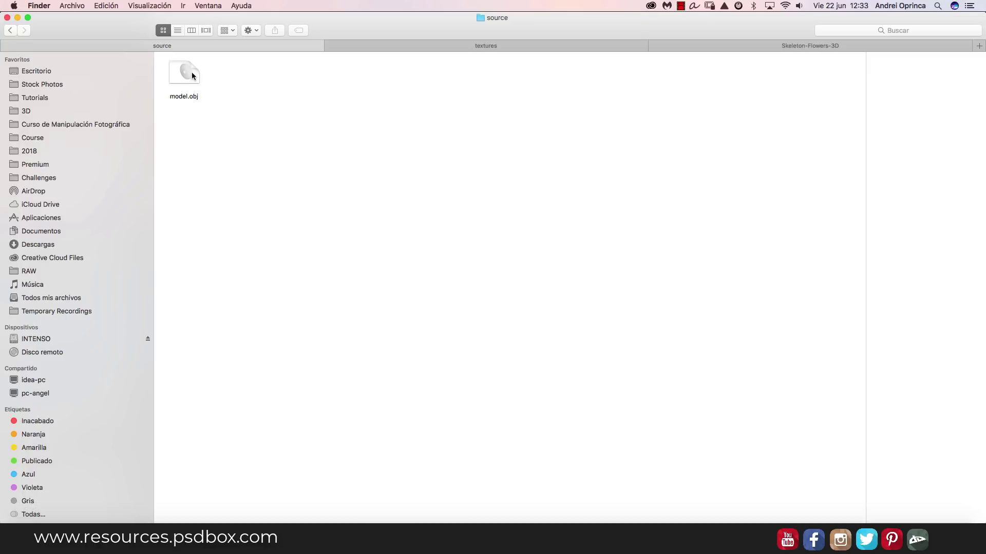
left_click(191, 76)
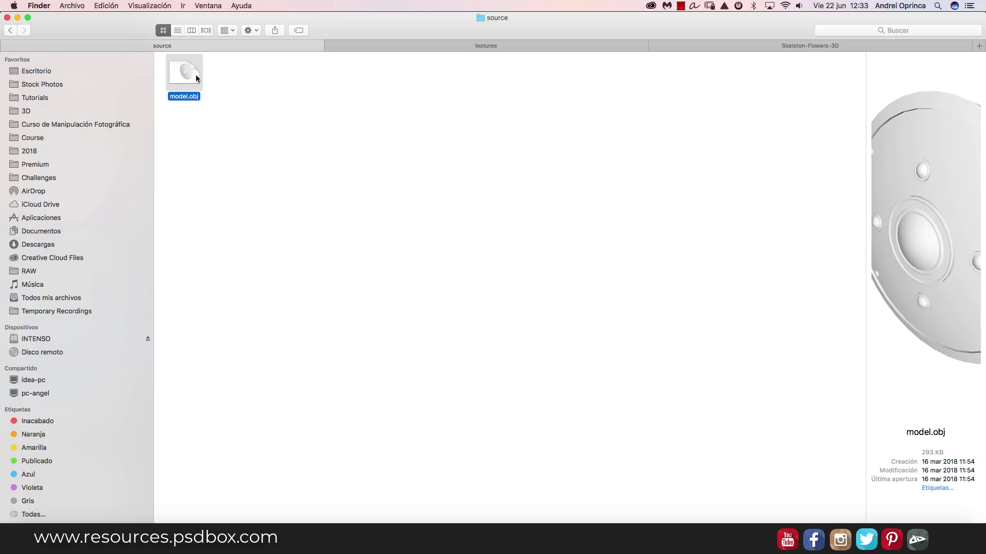
key("super+Tab")
left_click_drag(184, 72, 328, 270)
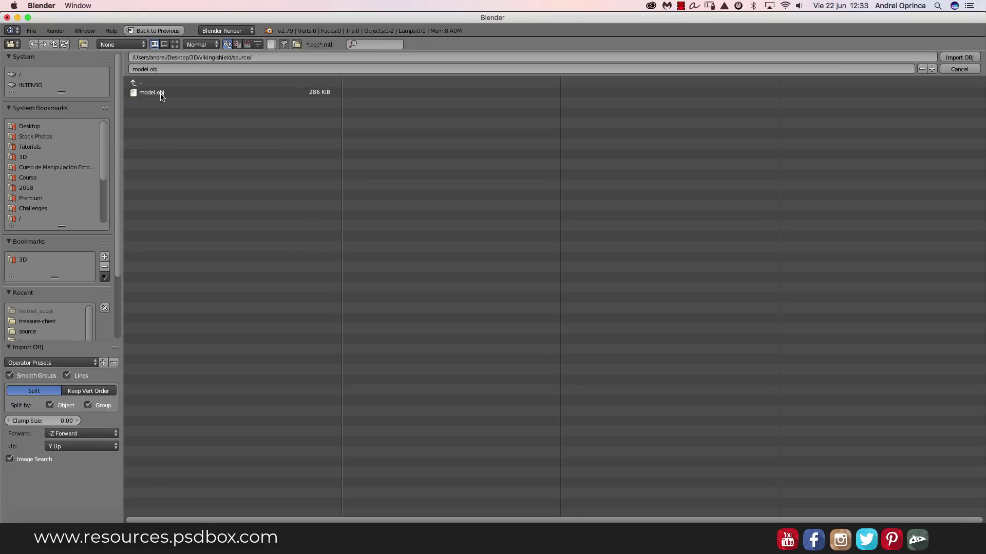
left_click(160, 93)
left_click(959, 57)
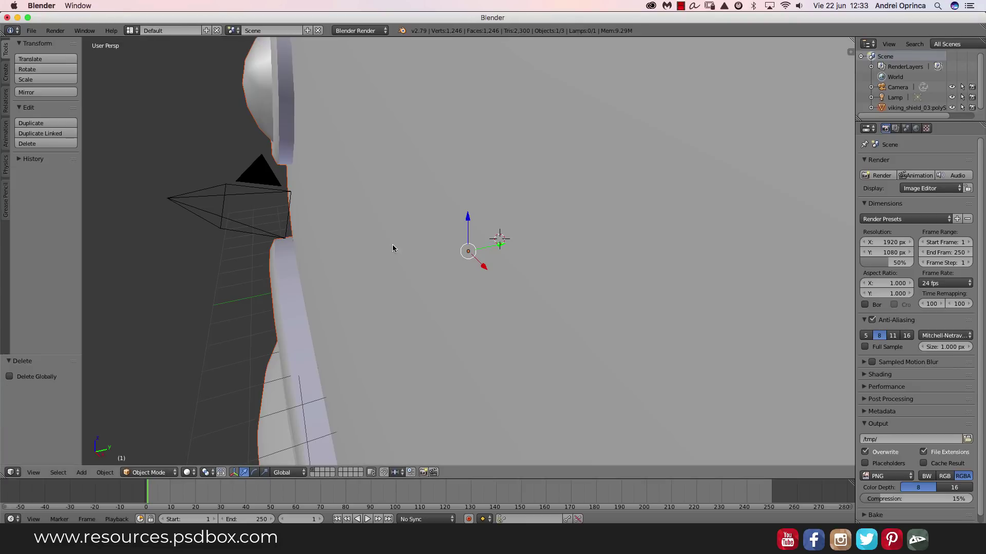
scroll(394, 249, "down", 4)
scroll(394, 249, "up", 4)
scroll(394, 250, "down", 4)
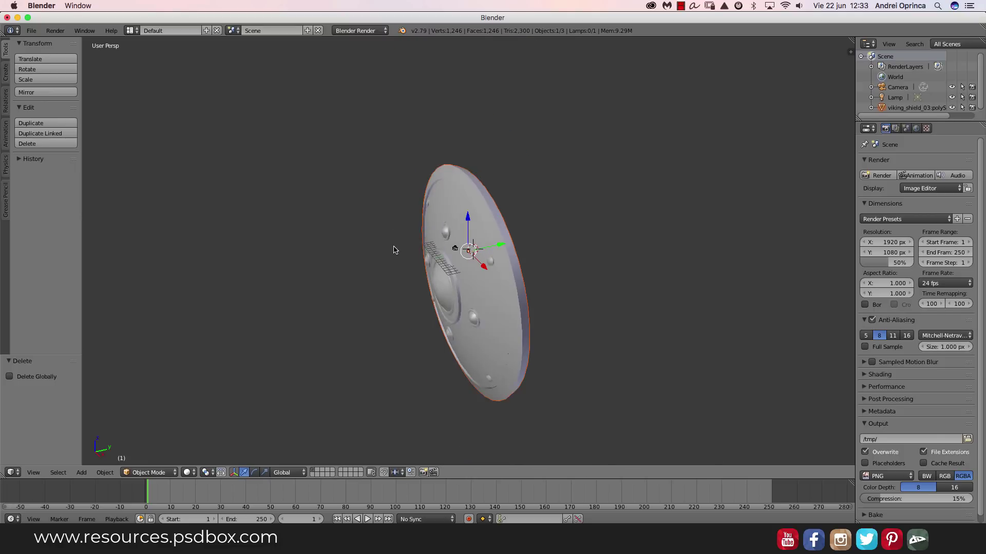
- Scale the imported viking shield down uniformly to about 0.063 of its size
scroll(394, 249, "up", 6)
scroll(626, 250, "down", 5)
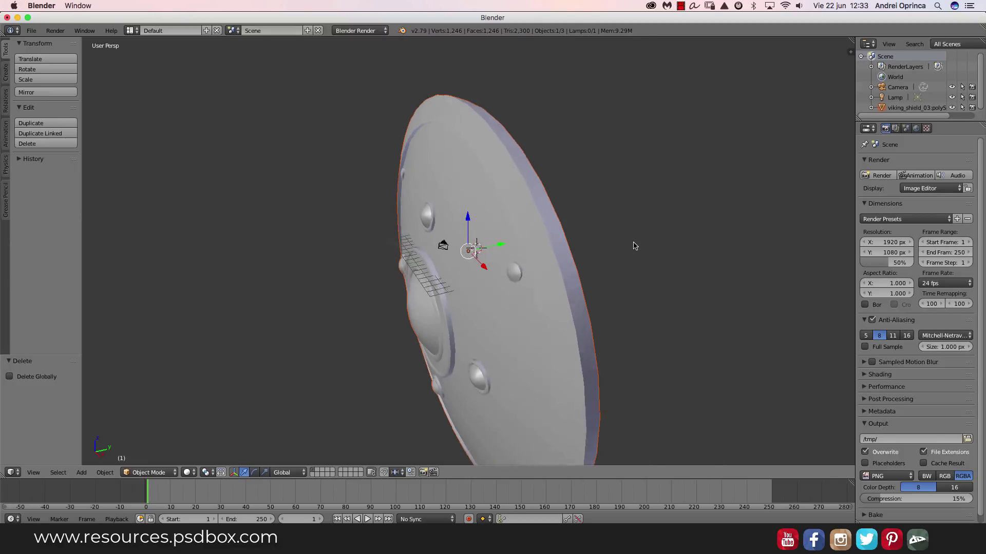
key("s")
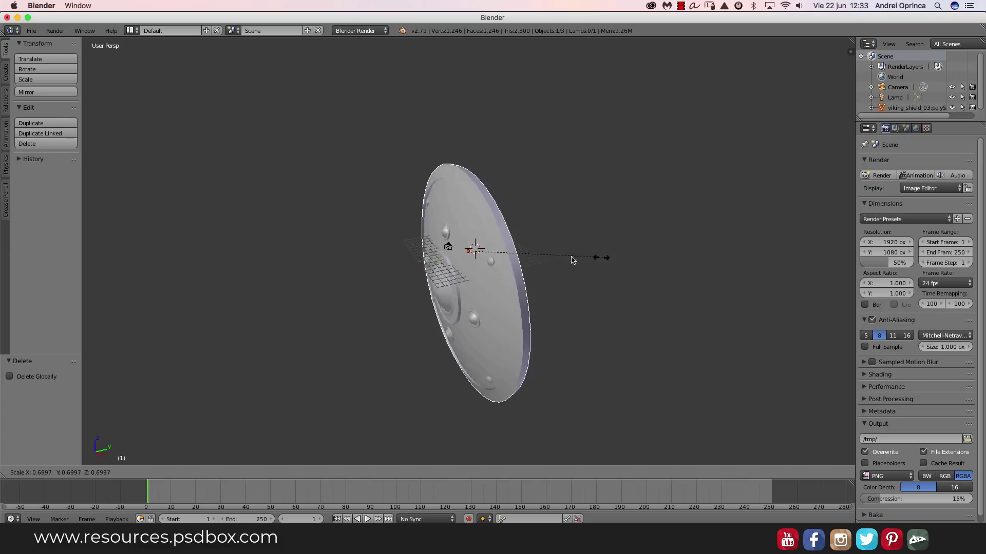
left_click(478, 255)
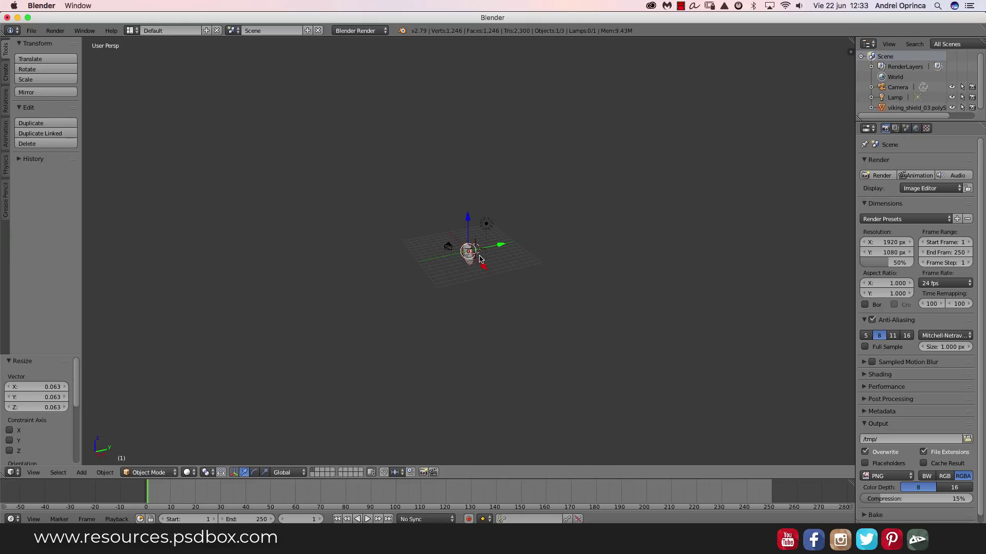
- Raise the shield about 2.709 units along the Z axis and view it from the front
scroll(478, 246, "up", 4)
key("g")
key("z")
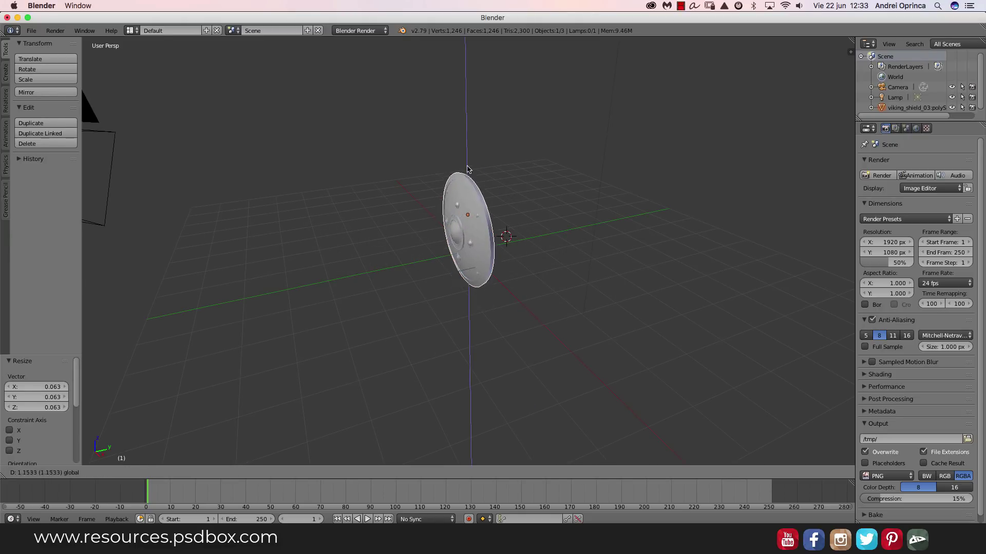
left_click(373, 226)
scroll(462, 226, "left", 10)
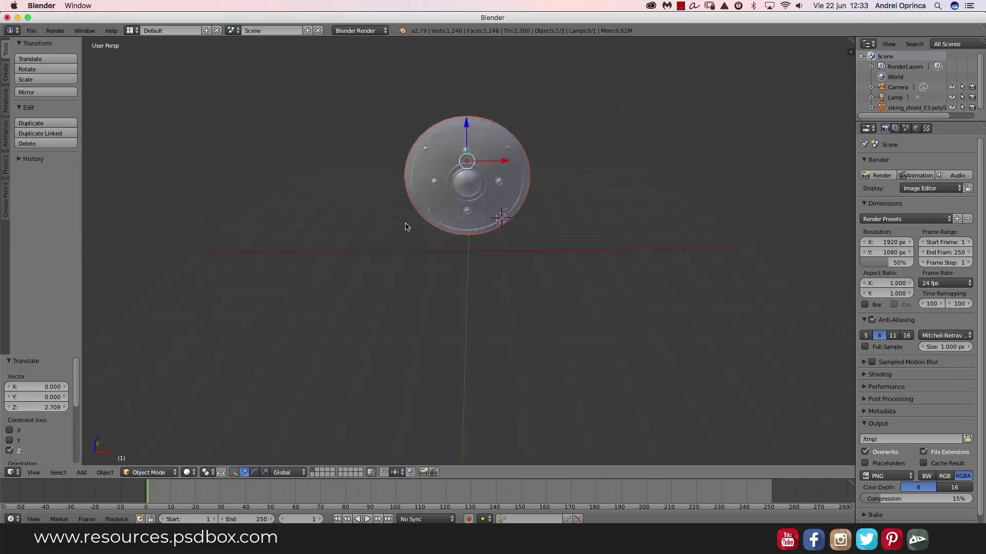
left_click(32, 31)
mouse_move(67, 239)
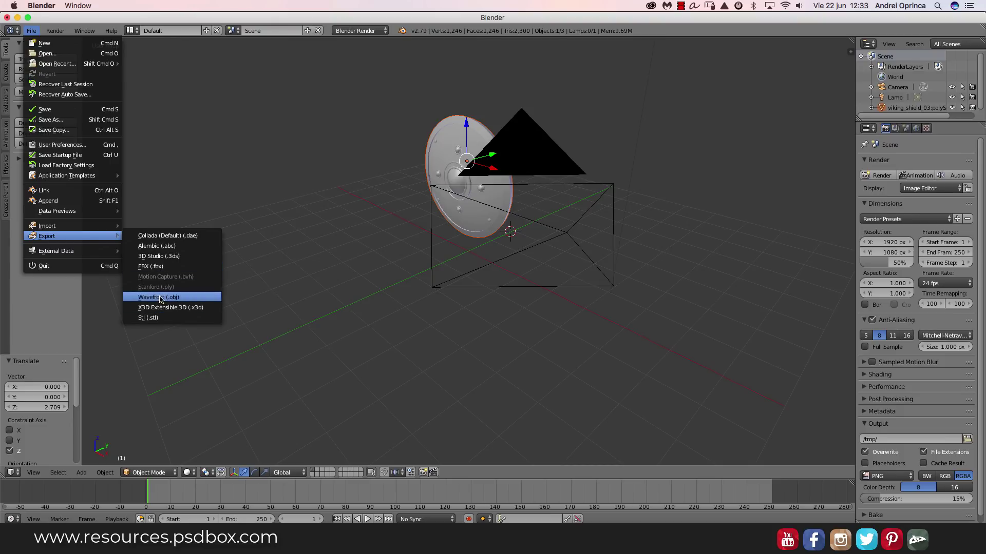
left_click(180, 299)
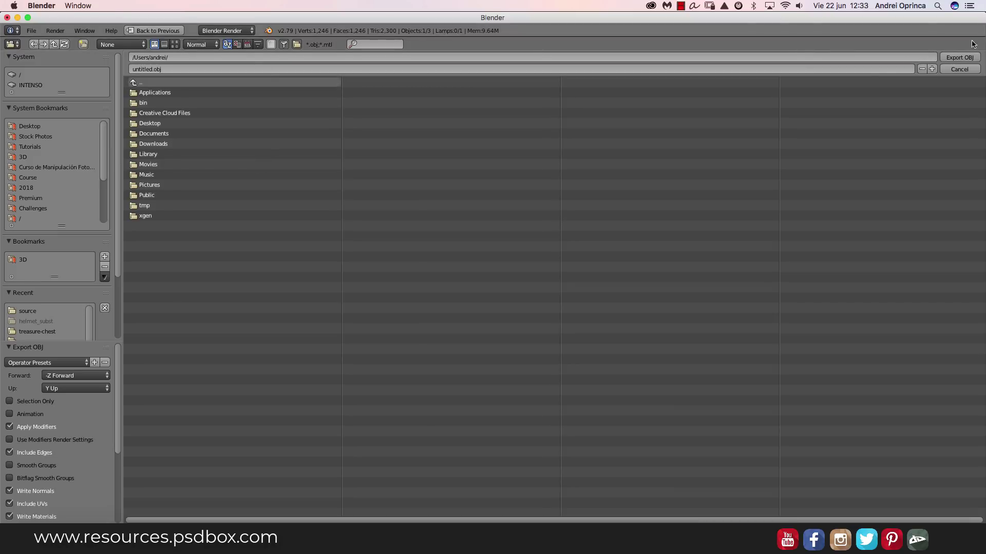
key("Escape")
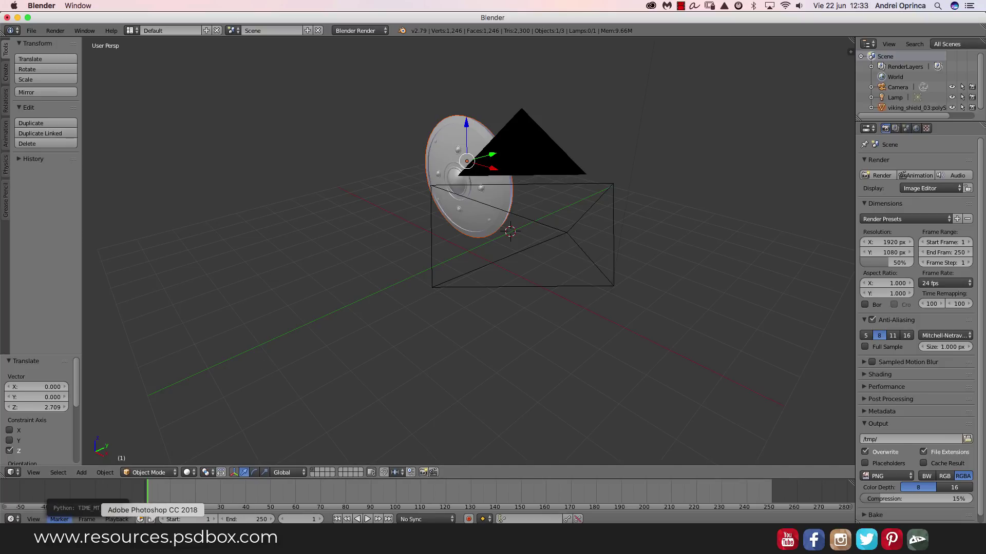
- Open model.obj from Finder's source folder in Photoshop as a new 1920 × 1080 px 3D document at 300 pixels per inch
left_click(152, 536)
left_click(33, 536)
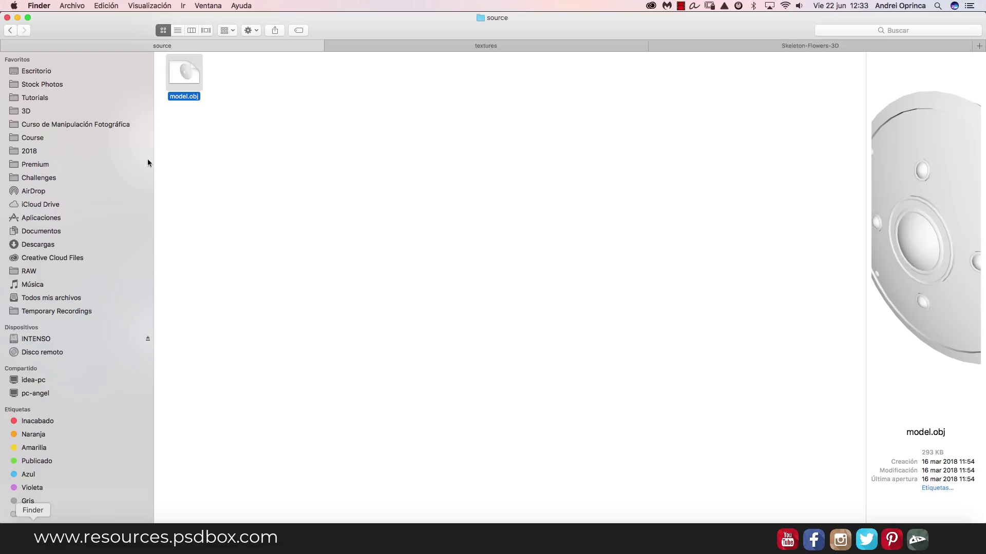
left_click(462, 153)
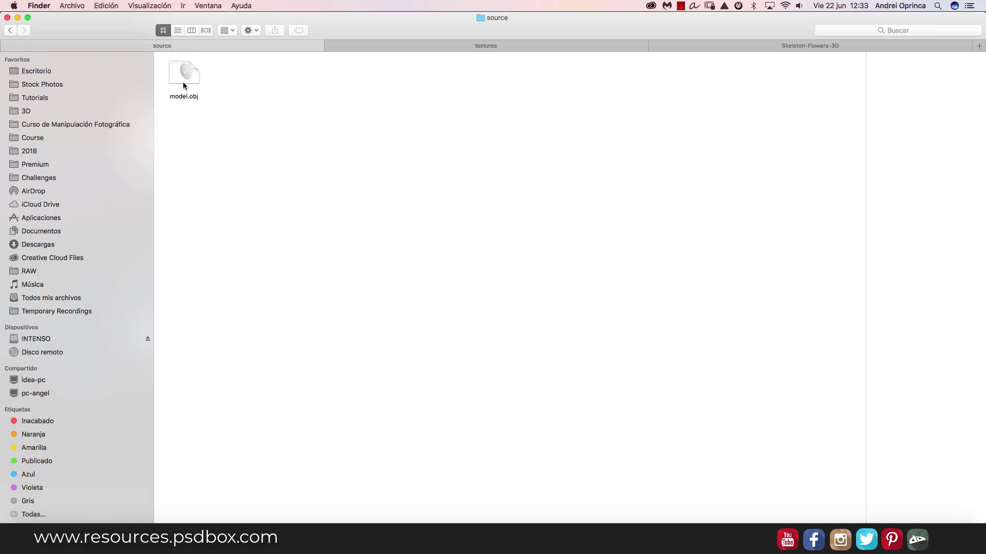
left_click_drag(184, 76, 152, 536)
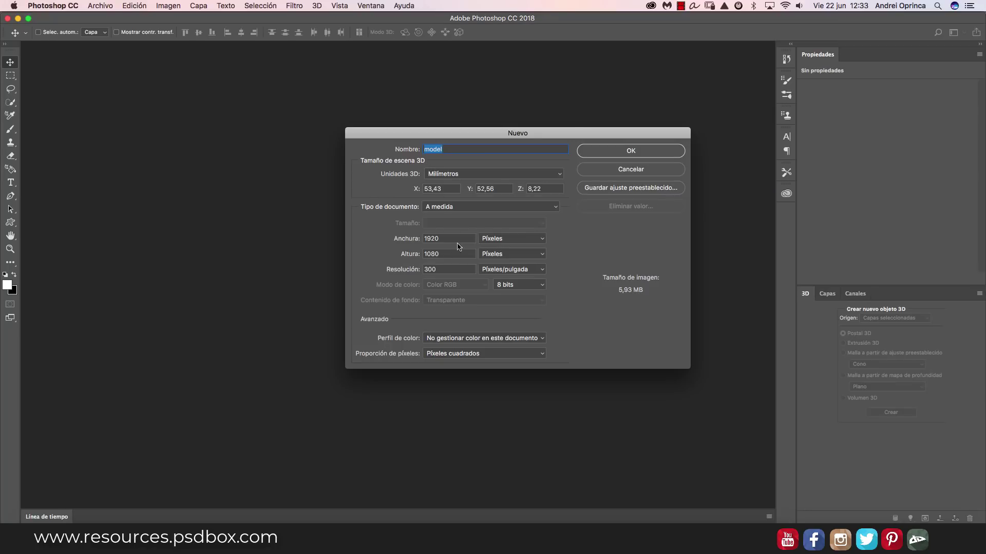
double_click(455, 241)
key("Tab")
left_click(639, 151)
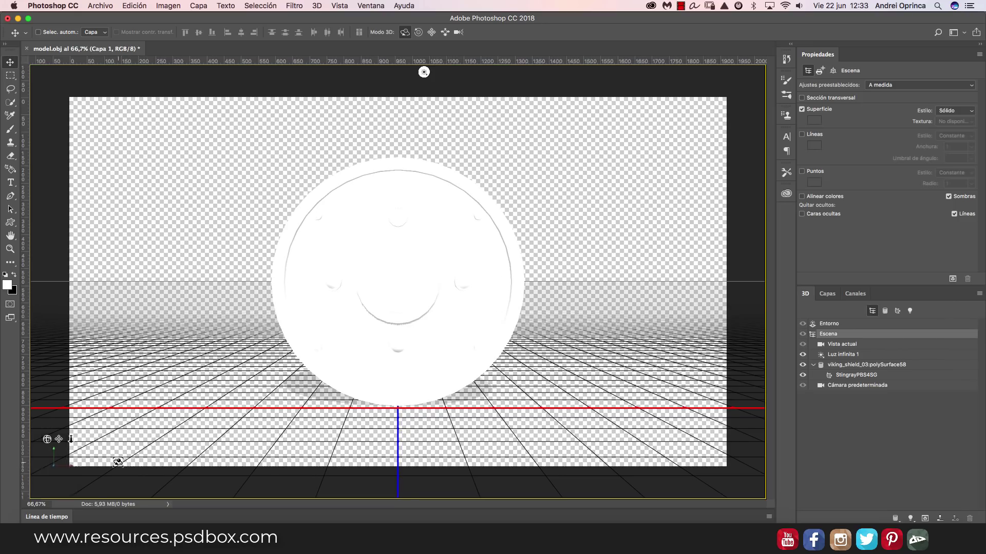
- Orbit the camera to an angled view of the shield and rotate the infinite light toward the shield's other side
mouse_move(47, 439)
left_mouse_down()
mouse_move(22, 442)
mouse_move(37, 443)
left_mouse_up()
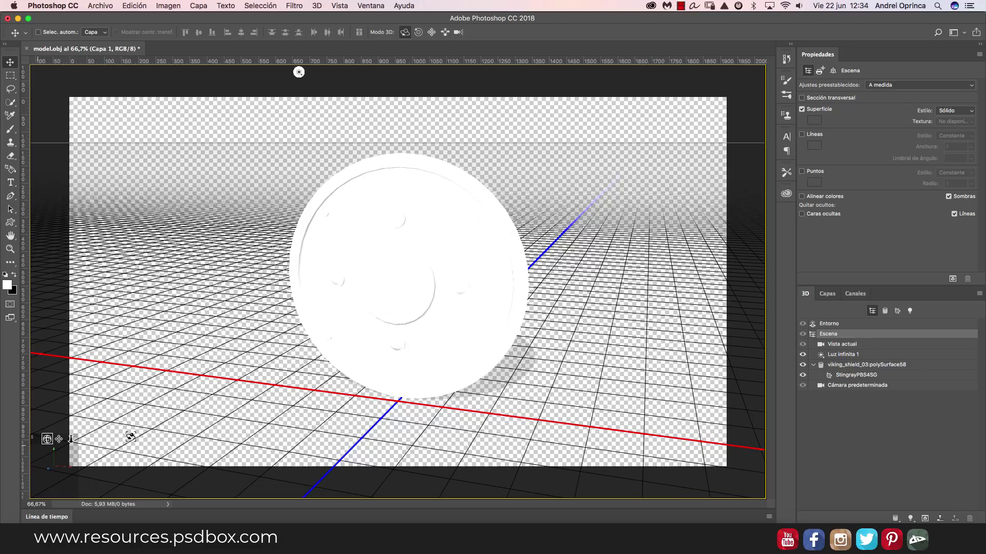
left_click(842, 356)
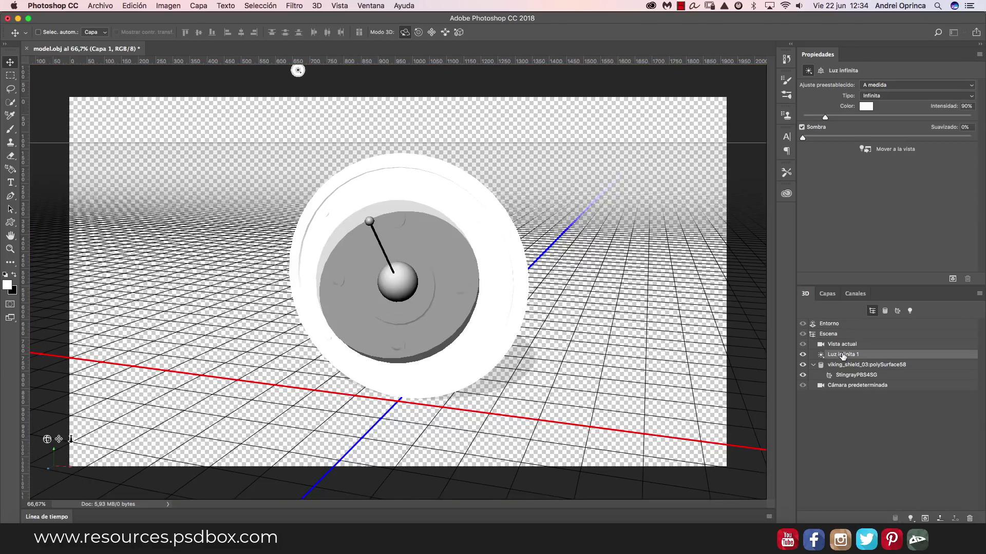
mouse_move(397, 283)
left_mouse_down()
mouse_move(509, 216)
mouse_move(493, 234)
mouse_move(500, 241)
mouse_move(513, 220)
mouse_move(502, 257)
mouse_move(512, 249)
left_mouse_up()
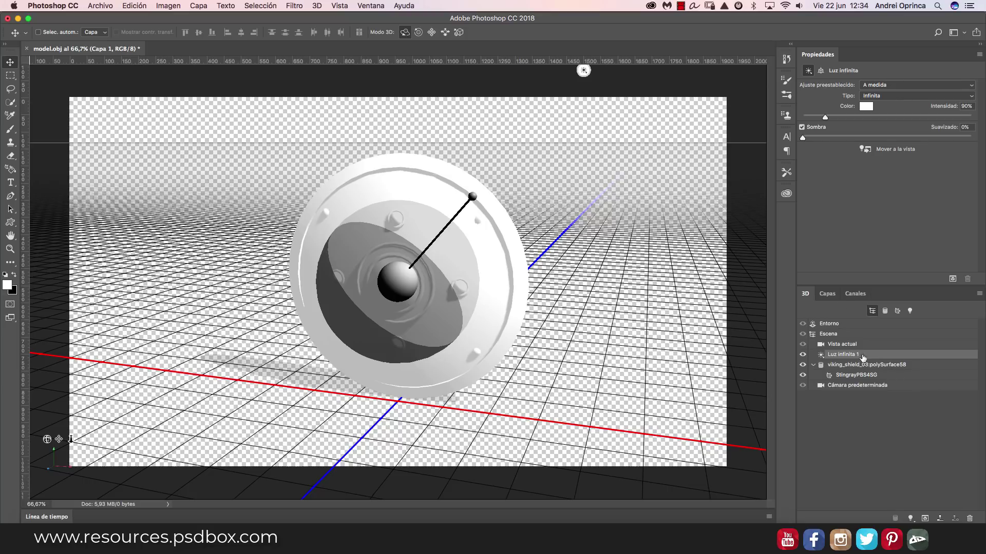
- Check the document's layers, widen the 3D scene list and review the properties of the scene, environment and current view
left_click(827, 294)
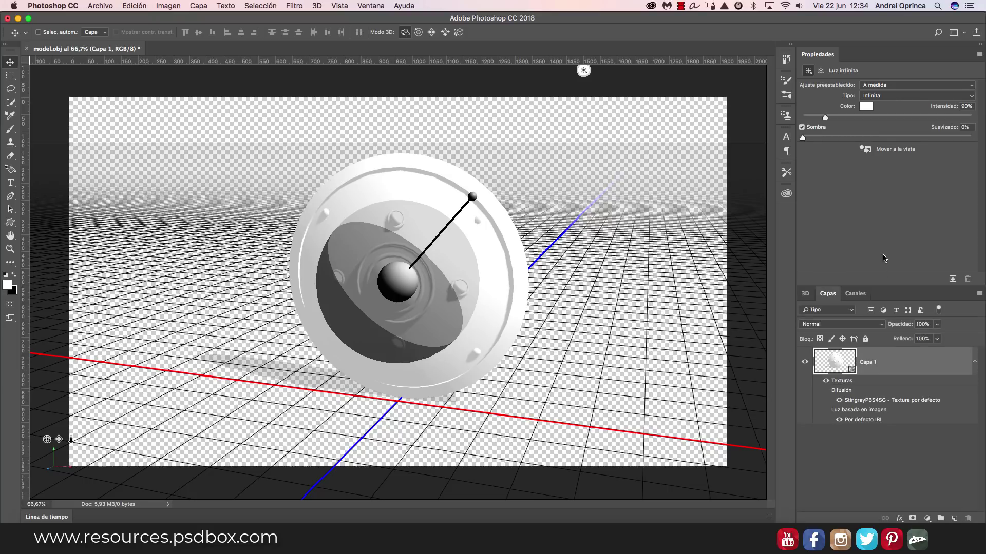
left_click(805, 294)
left_click_drag(795, 266, 743, 267)
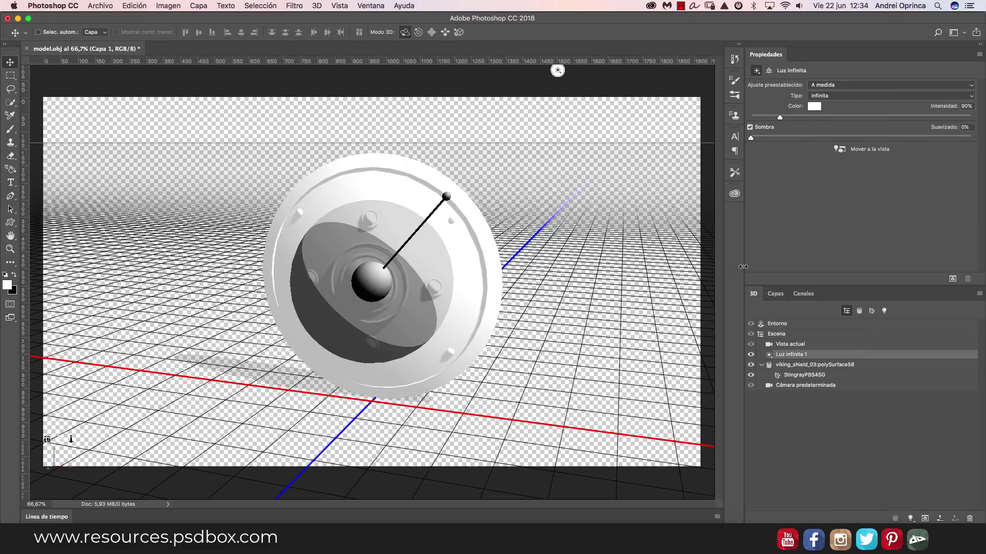
left_click(761, 364)
left_click(776, 335)
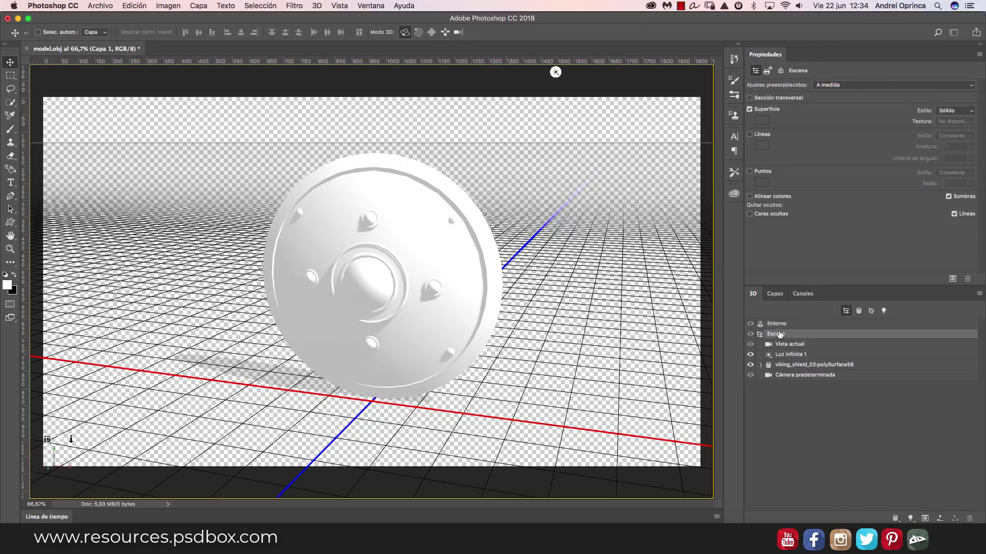
left_click(780, 324)
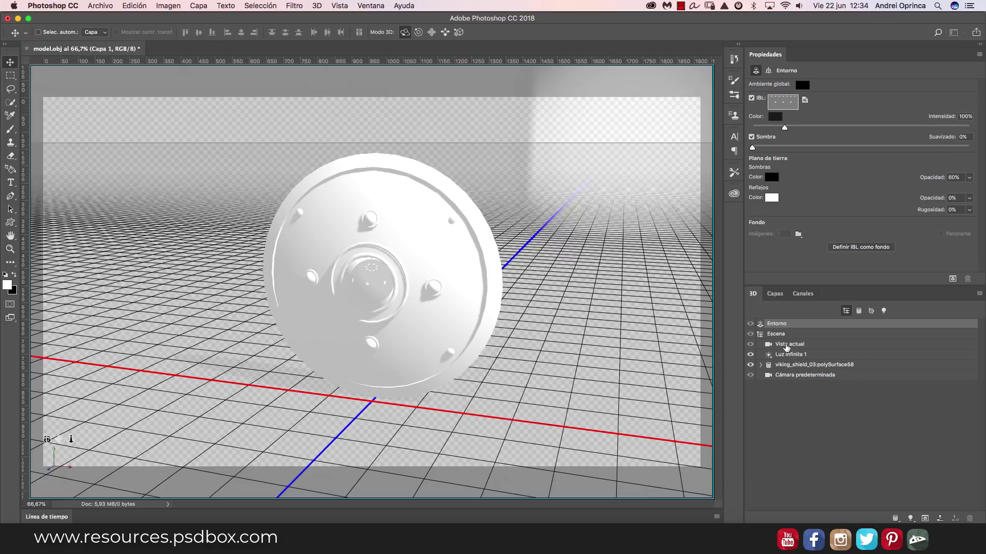
left_click(791, 345)
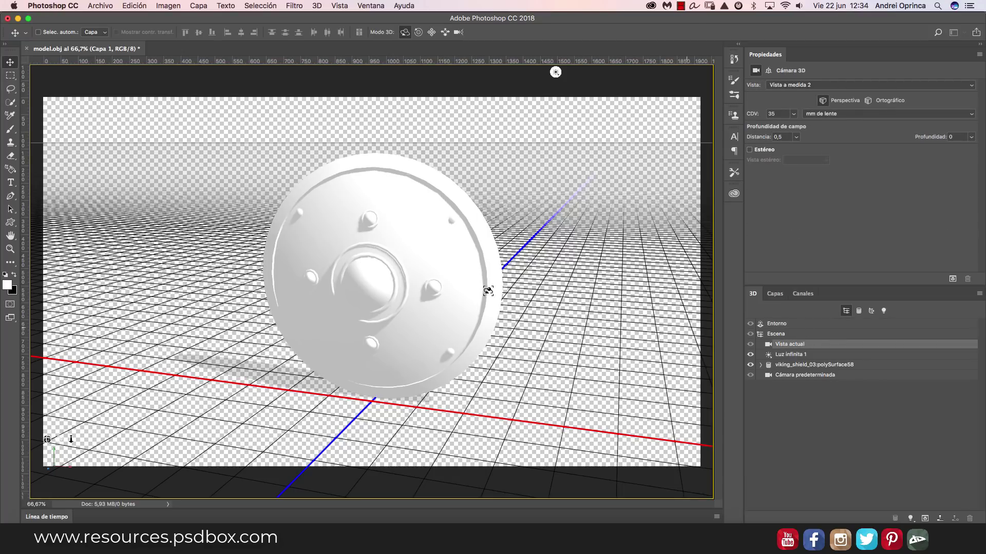
- Orbit the camera around the shield to an angled view and select its StingrayPBS4SG material
left_click_drag(215, 375, 665, 362)
left_click_drag(503, 341, 555, 406)
left_click(772, 367)
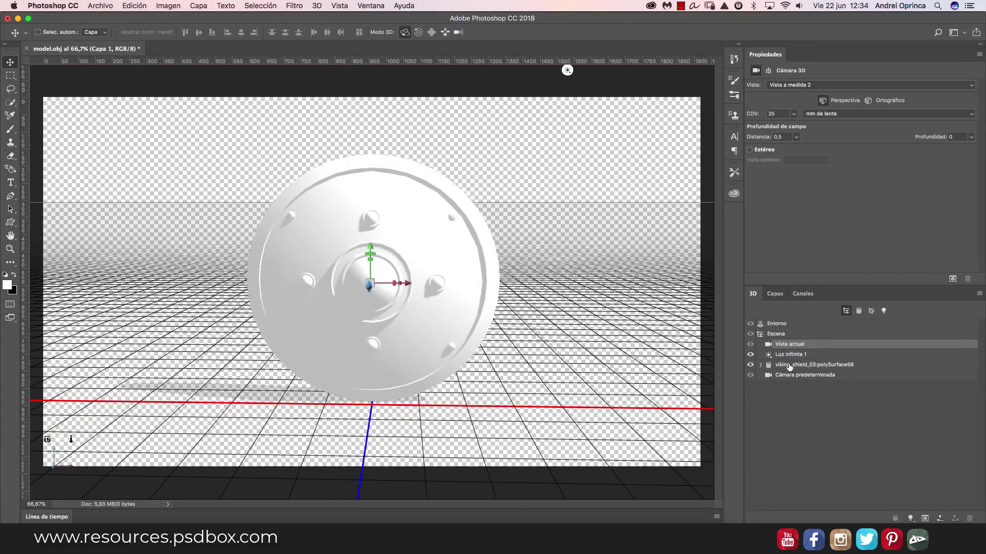
left_click(760, 365)
left_click(804, 378)
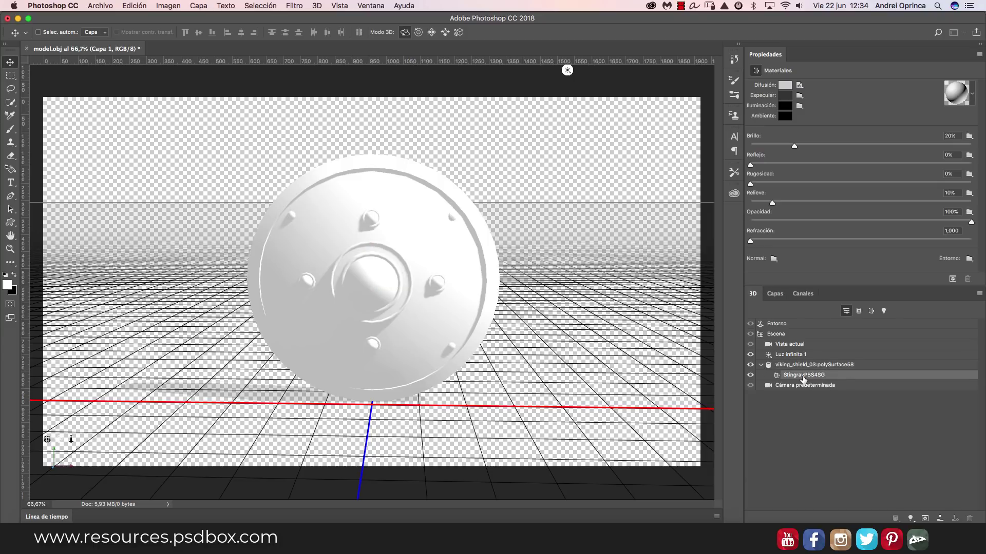
left_click(562, 364)
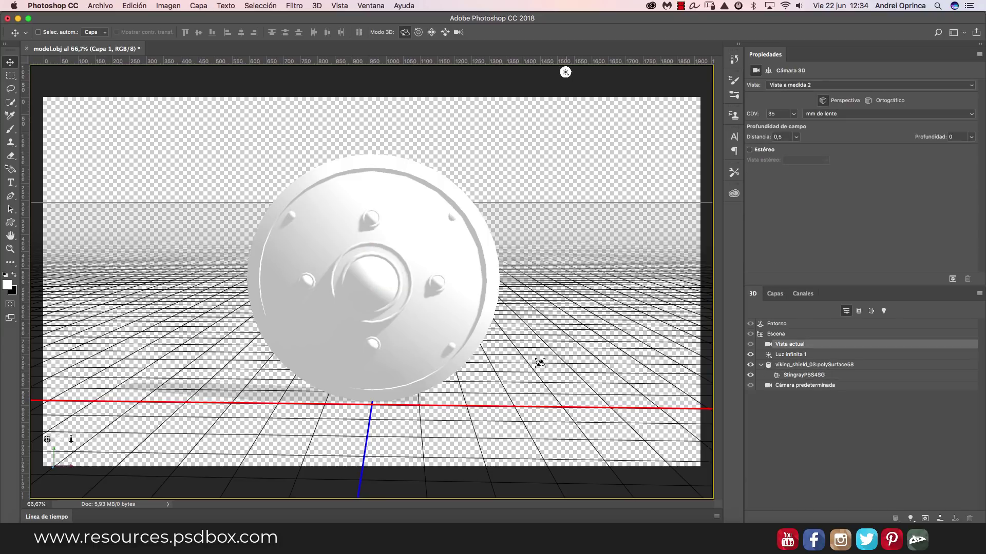
left_click_drag(556, 366, 529, 370)
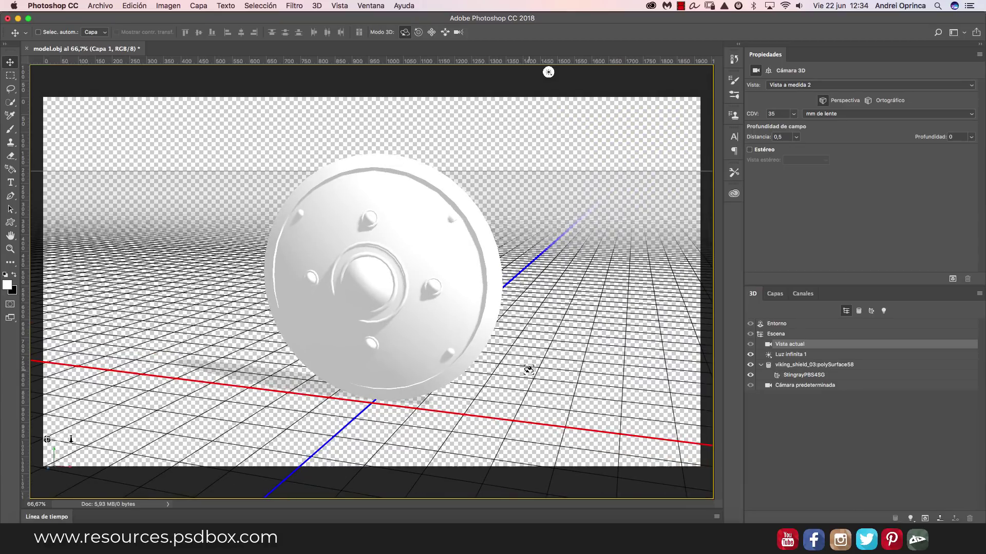
left_click(804, 376)
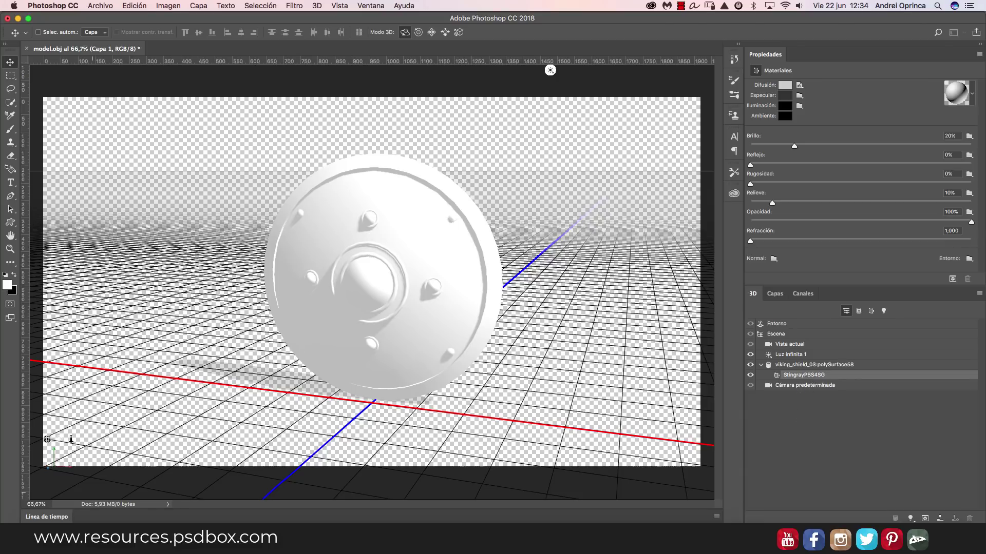
- Switch to Finder and preview the viking-shield textures Base_Color, Glossiness, Normal_OpenGL and Specular one after another
left_click(33, 539)
left_click(10, 30)
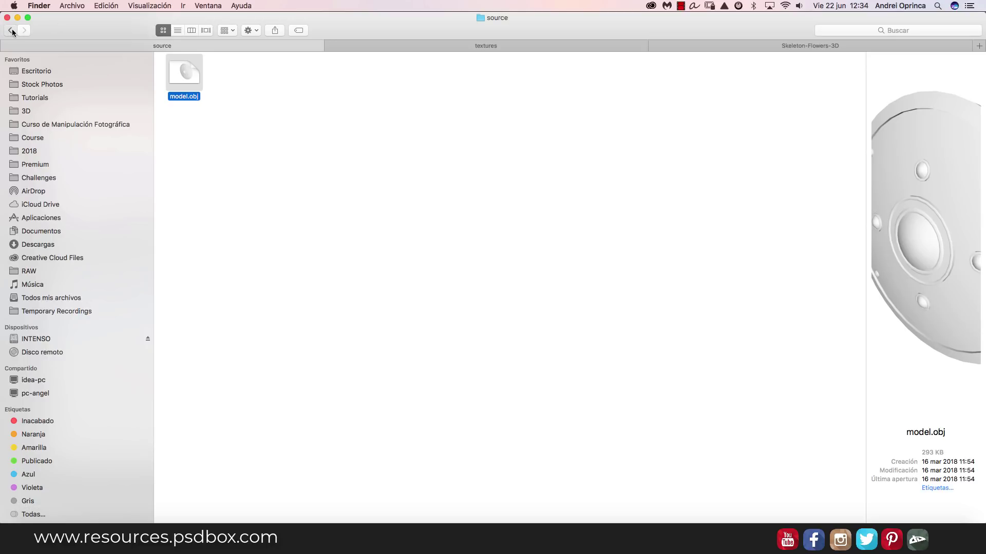
double_click(235, 73)
left_click_drag(425, 155, 197, 74)
left_click(184, 73)
key("space")
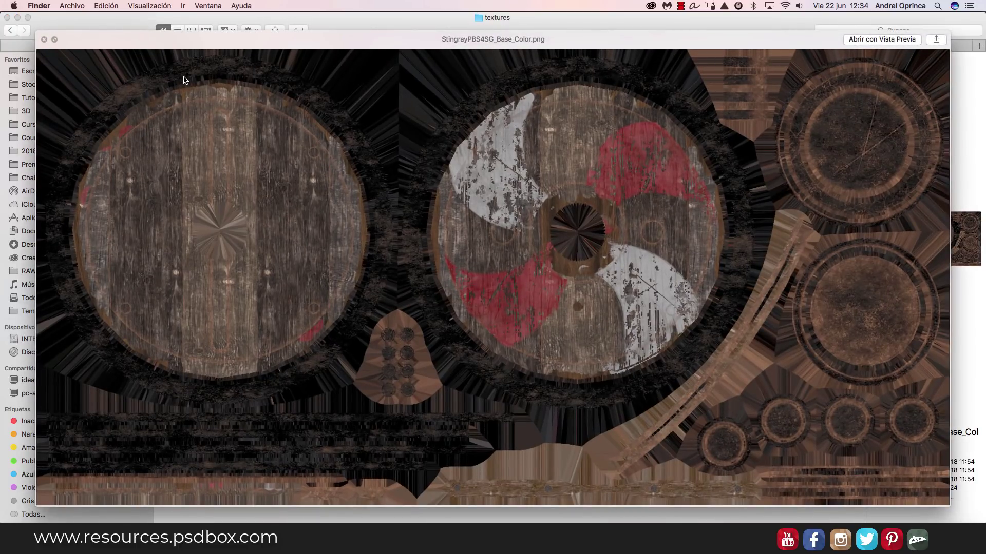
key("Right")
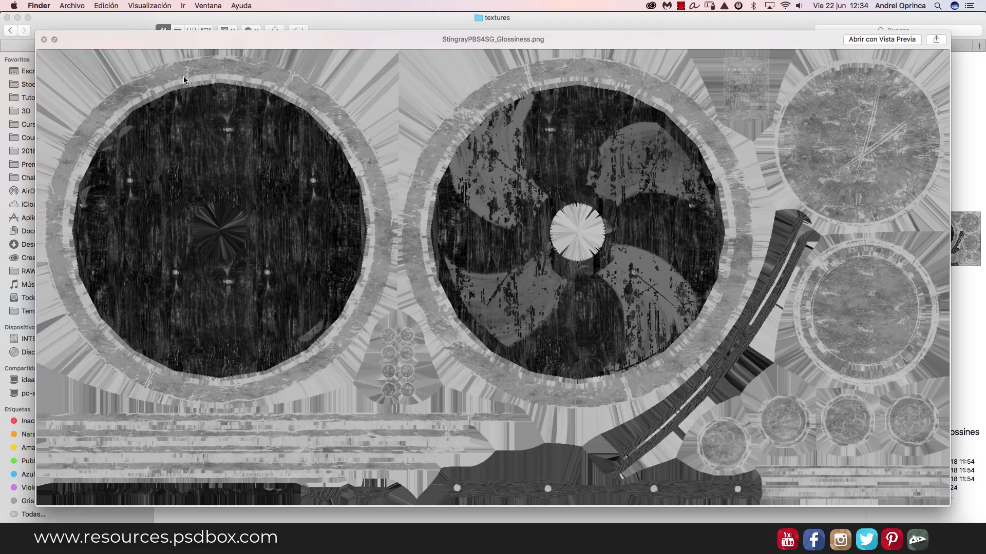
key("Right")
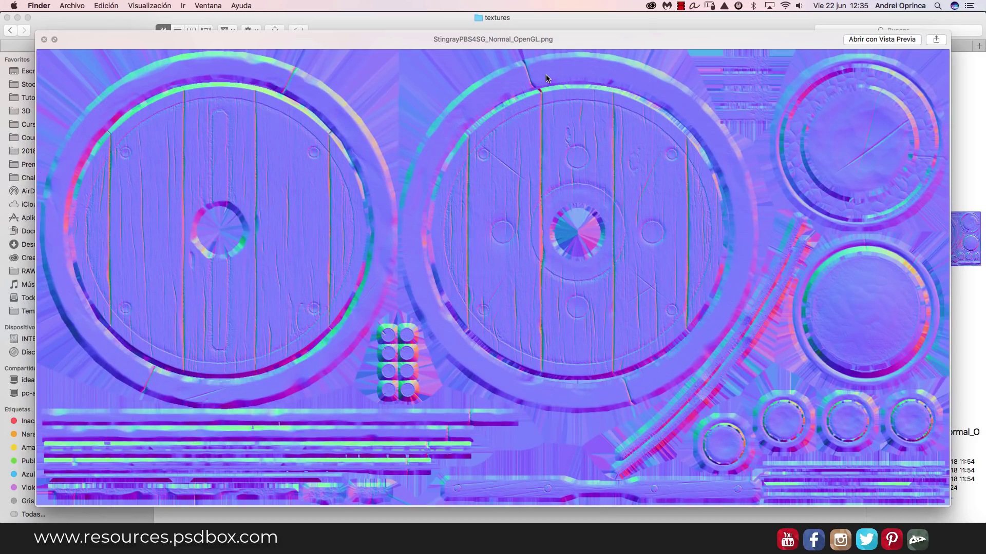
key("Right")
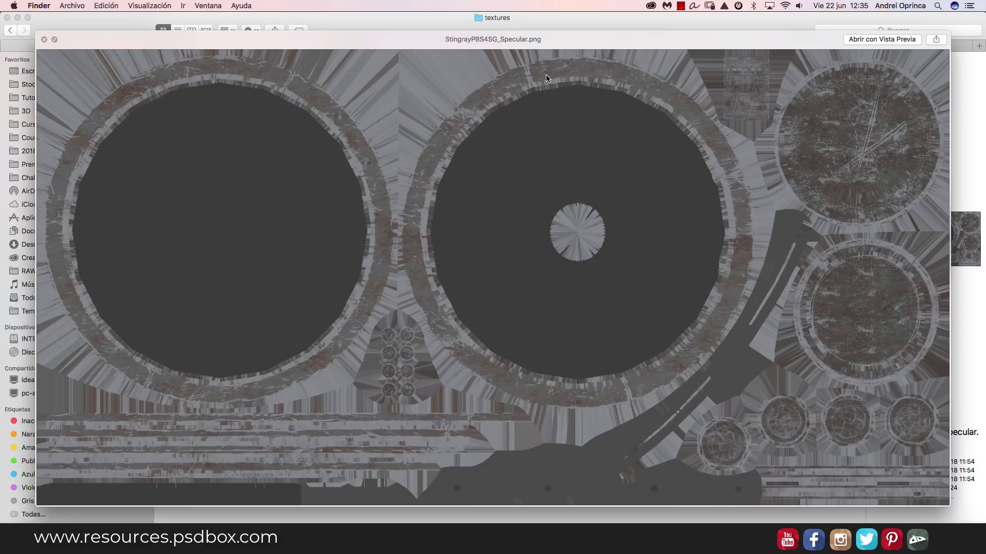
key("space")
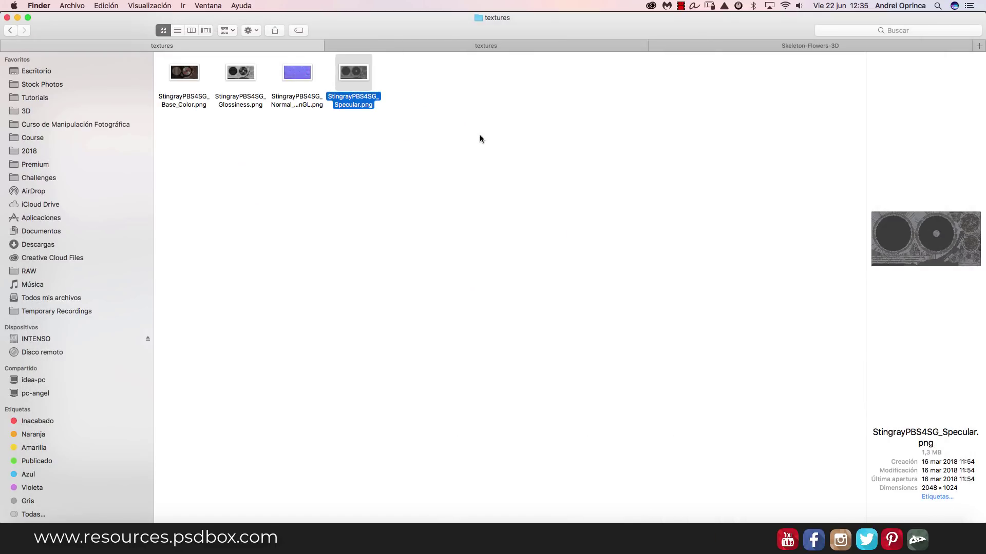
left_click(354, 144)
left_click_drag(413, 197, 200, 78)
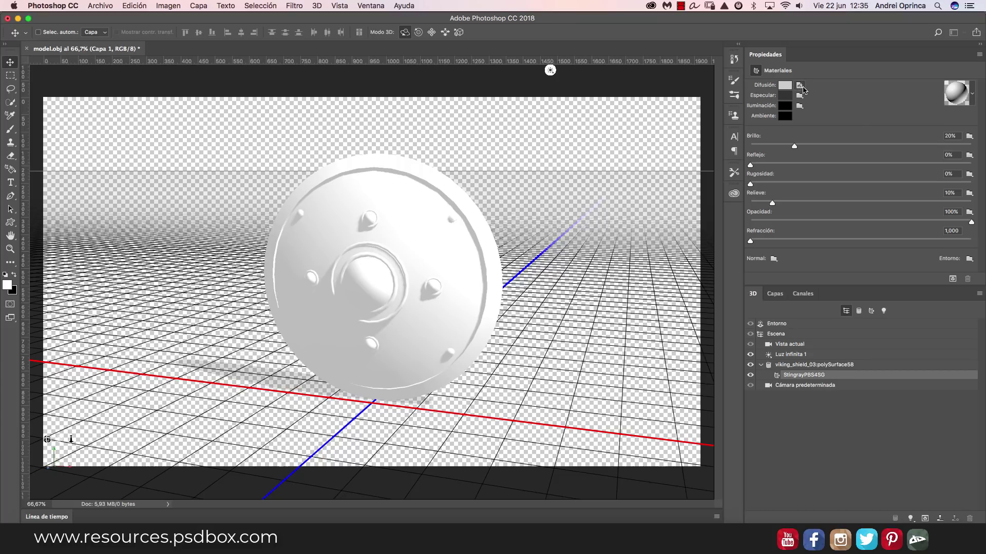
- In Photoshop, set the diffuse color of the shield's StingrayPBS4SG material to red
mouse_move(803, 91)
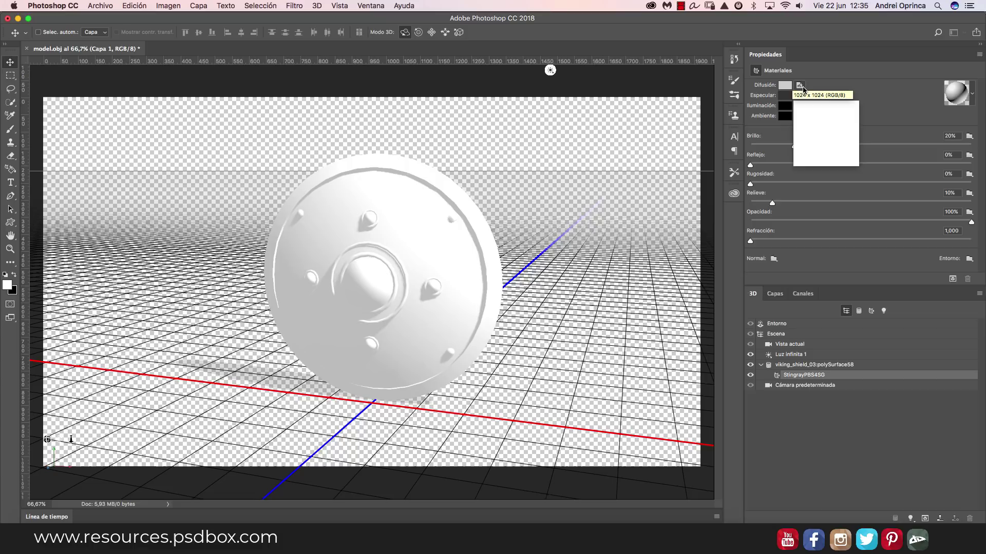
left_click(784, 85)
left_click(623, 243)
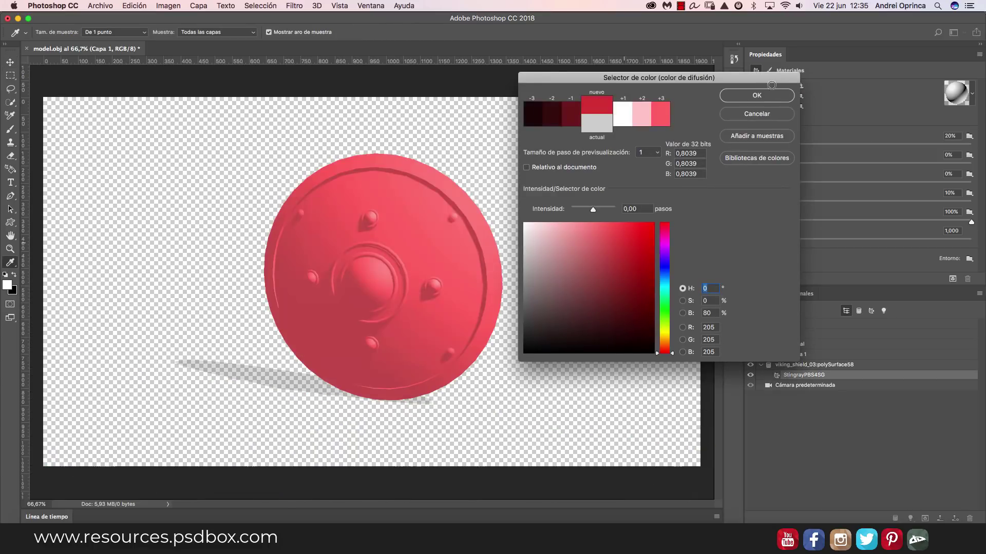
left_click(765, 95)
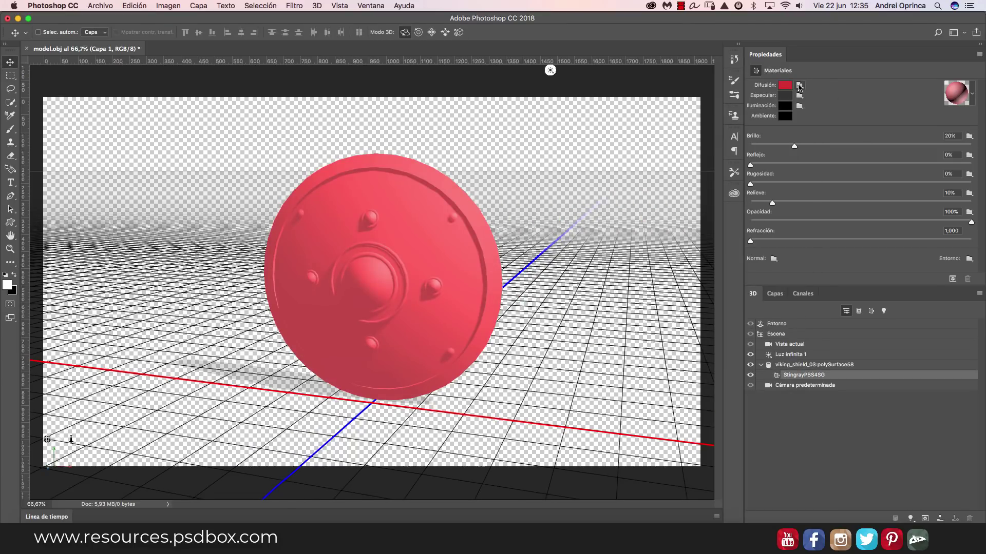
- Replace the material's diffuse texture with StingrayPBS4SG_Base_Color.png from the viking shield's textures folder
left_click(799, 86)
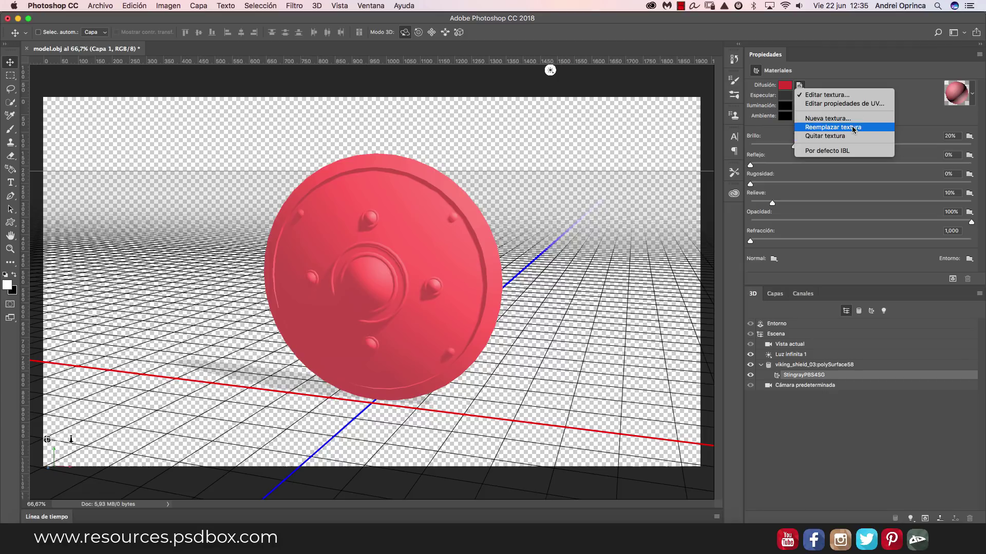
left_click(844, 129)
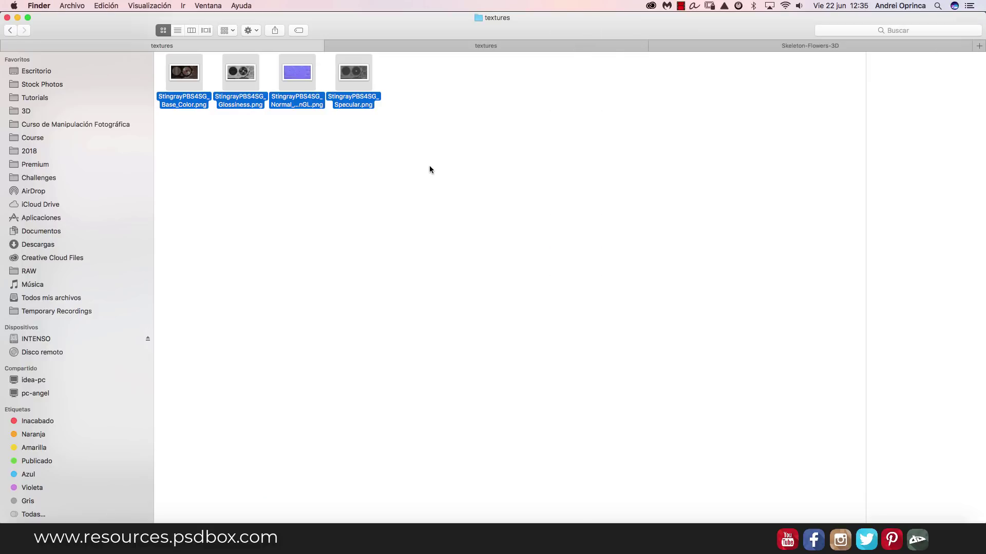
left_click(433, 166)
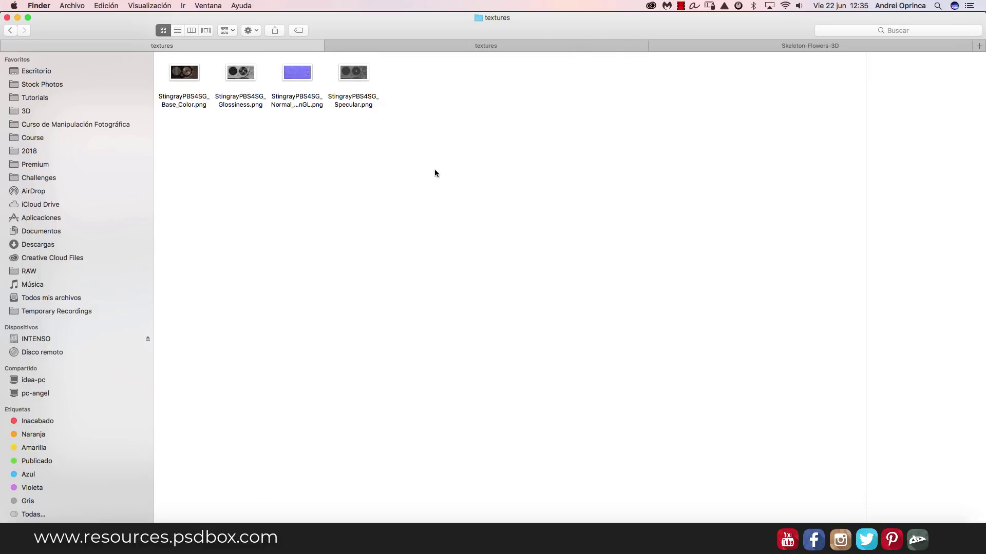
left_click_drag(189, 74, 801, 154)
key("super+Tab")
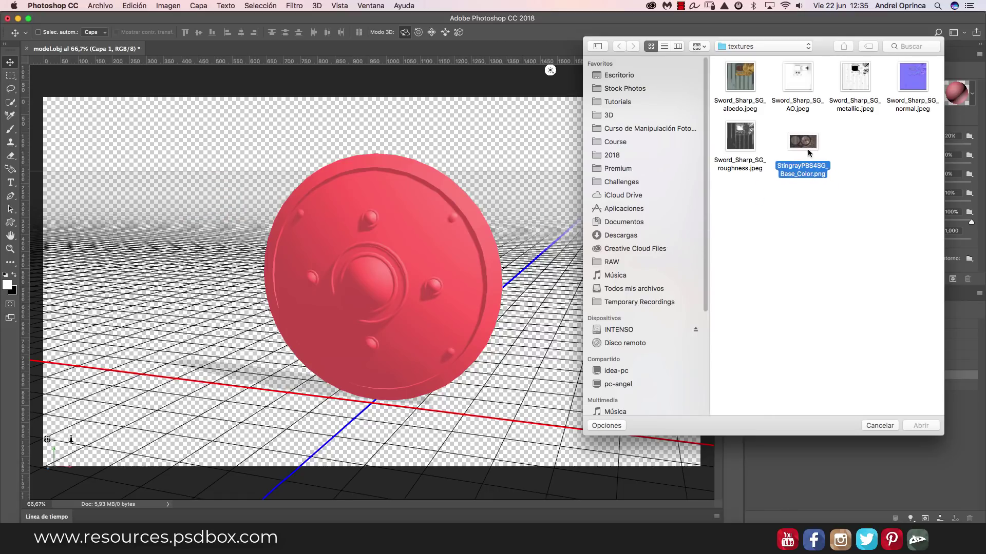
left_click(744, 80)
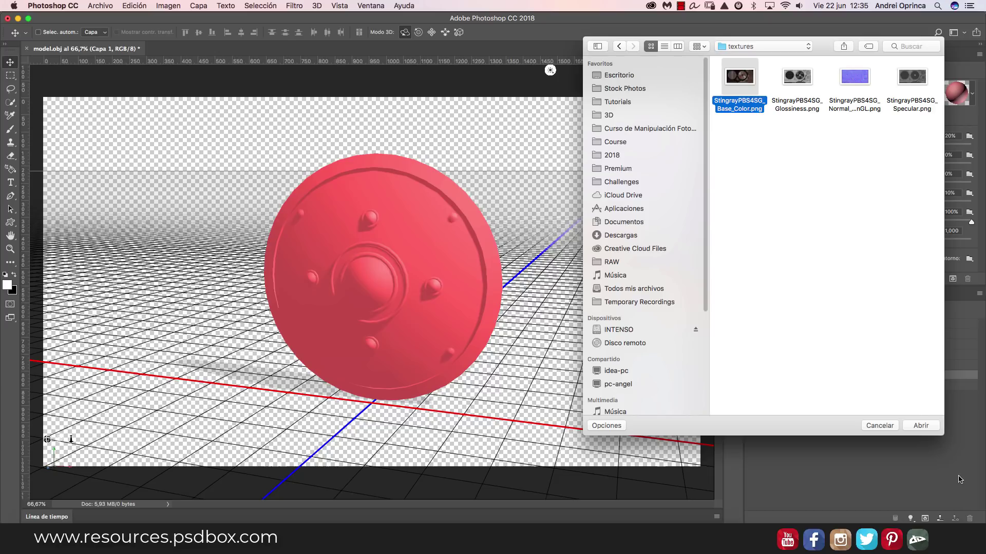
left_click(925, 426)
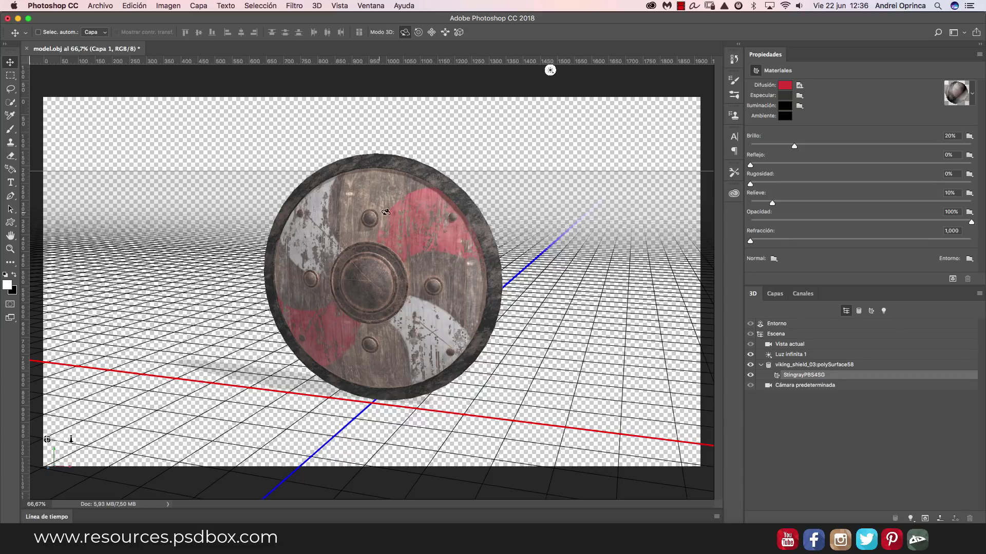
- Open the diffuse texture for editing, examine its layers and UV overlay up close, and close the texture document
left_click(800, 86)
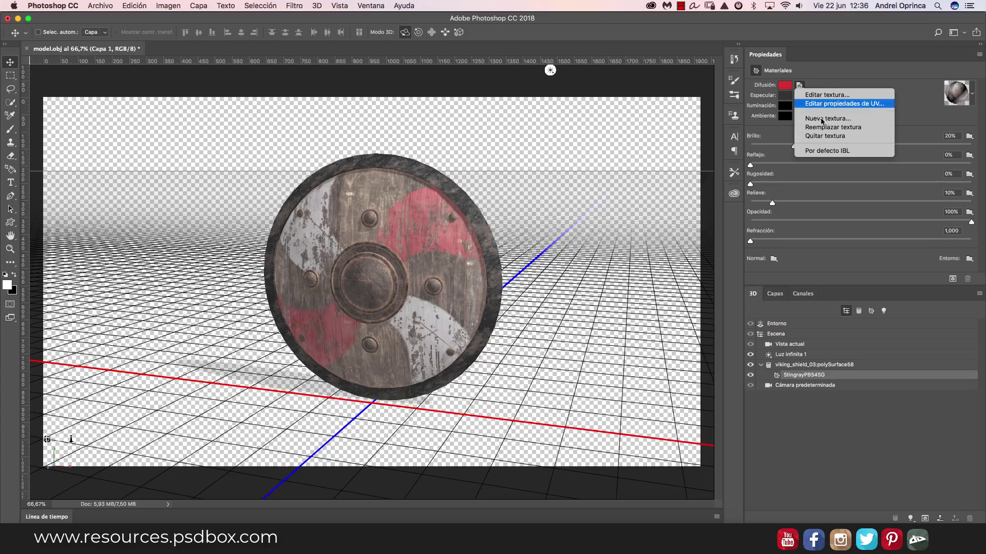
left_click(834, 95)
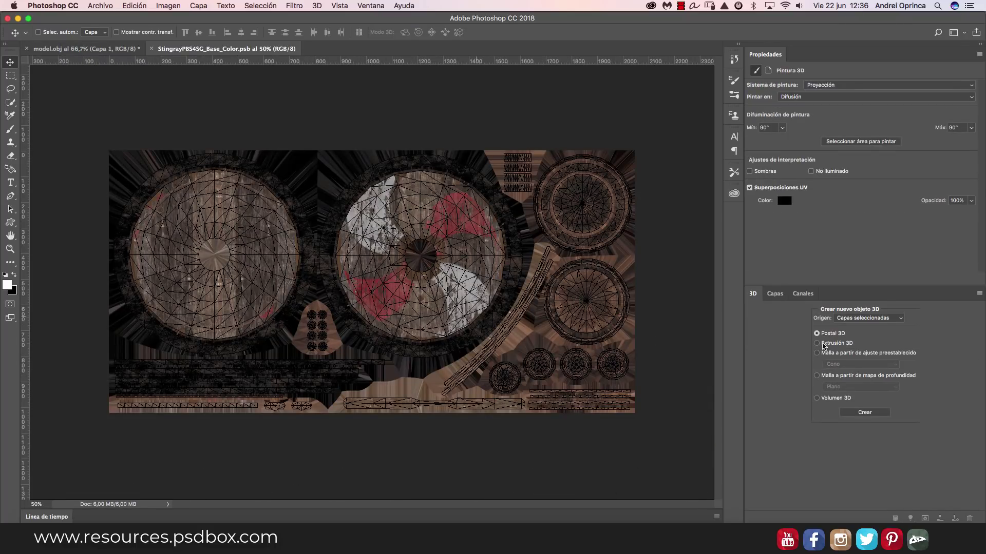
left_click(775, 294)
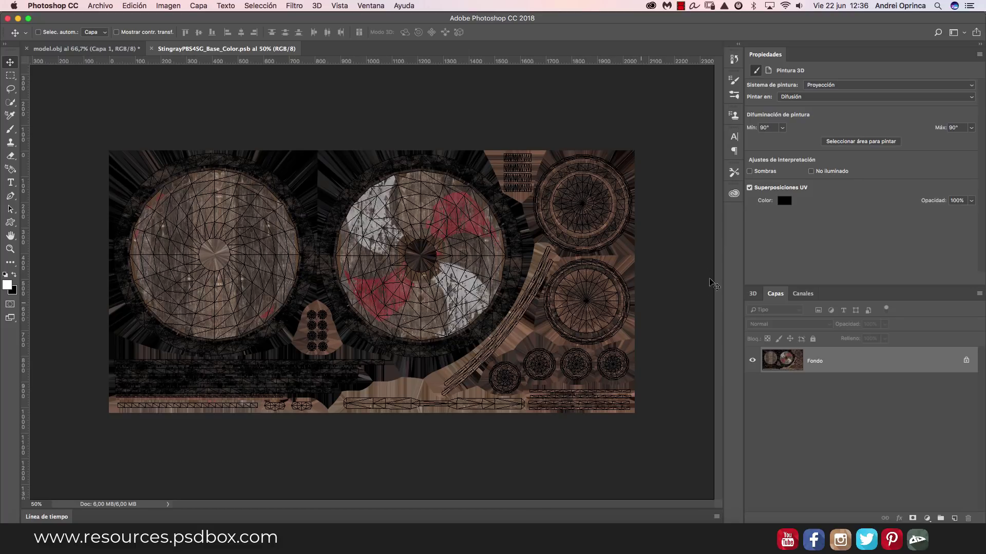
scroll(485, 301, "up", 5)
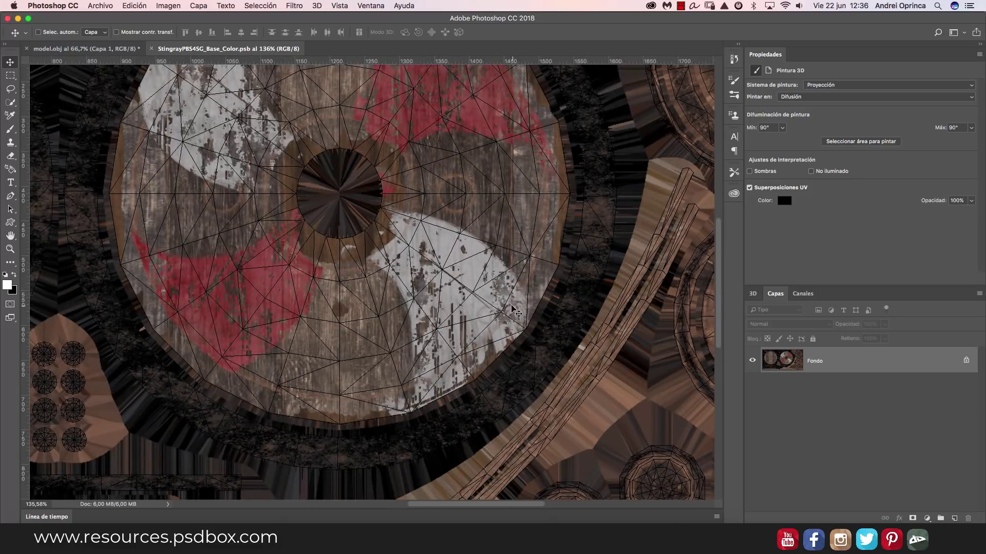
scroll(513, 308, "down", 3)
scroll(343, 286, "down", 2)
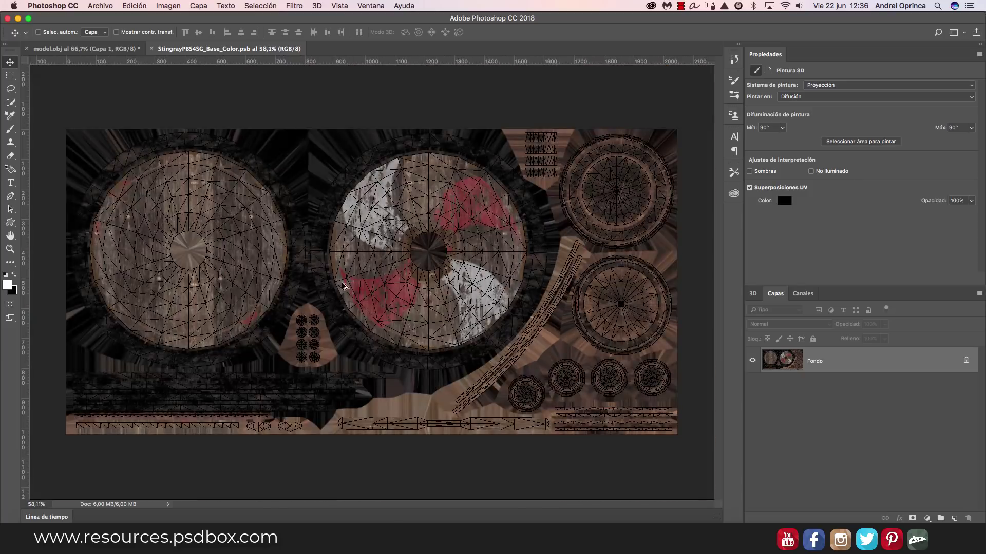
key("super+w")
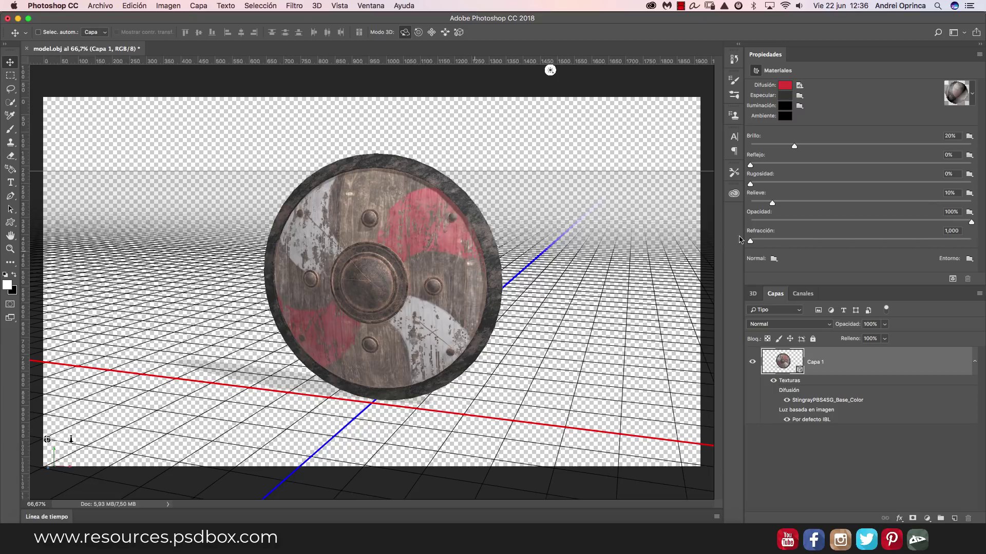
- Switch to Finder and preview the StingrayPBS4SG_Normal_OpenGL.png texture
left_click(65, 539)
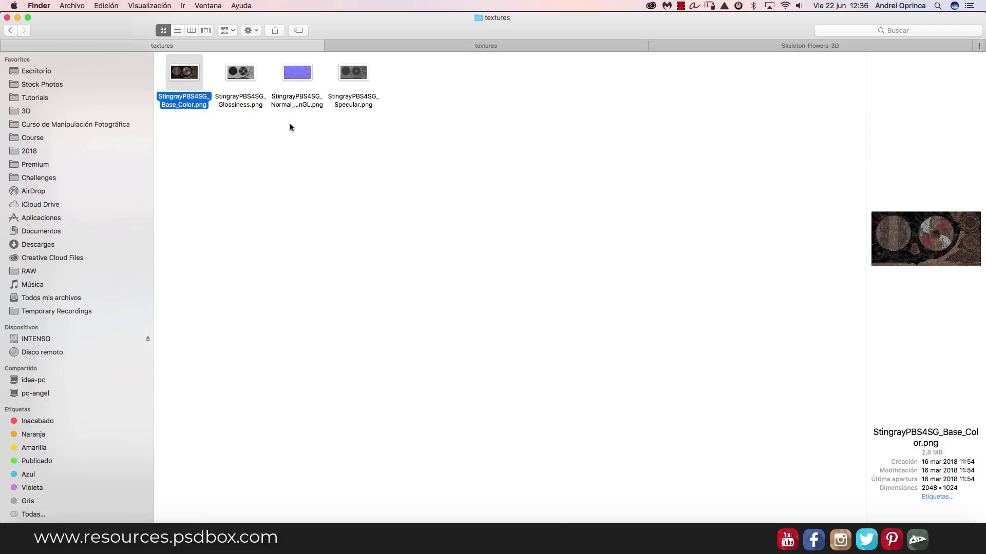
left_click(297, 66)
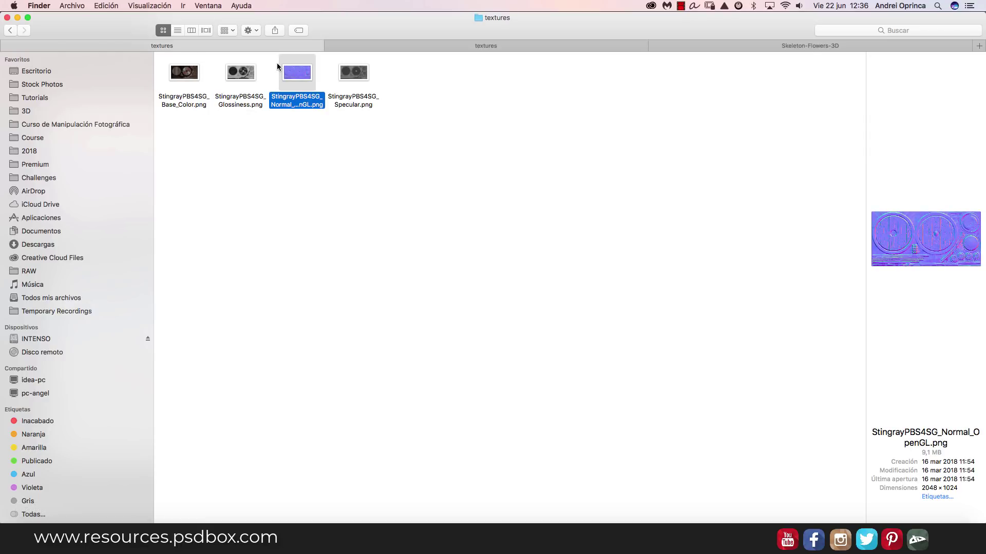
key("space")
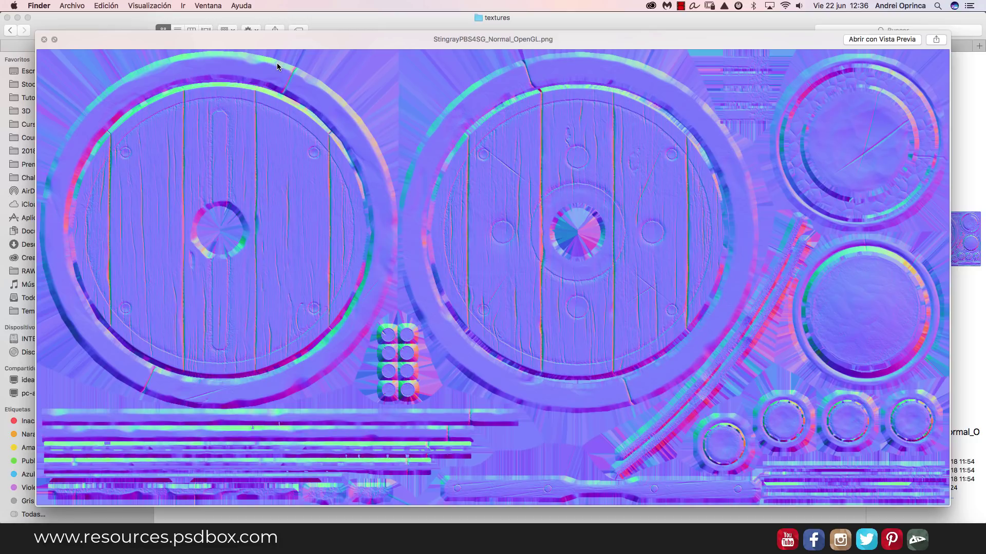
key("space")
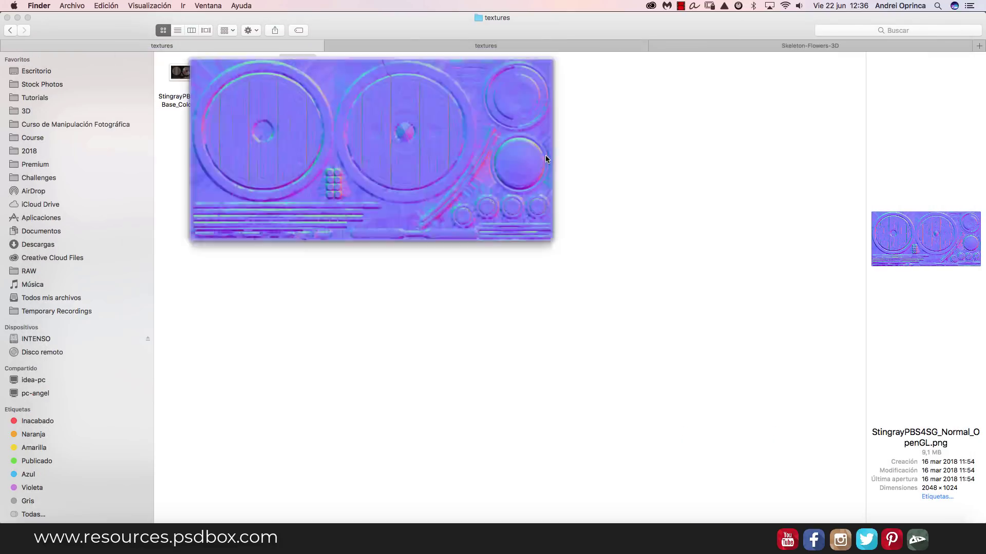
key("space")
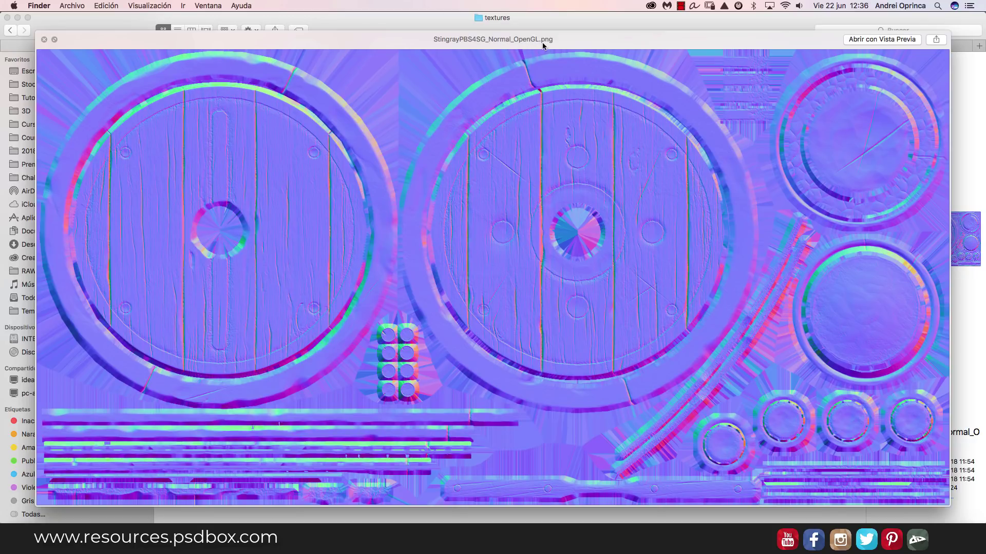
key("space")
- Back in Photoshop, load StingrayPBS4SG_Normal_OpenGL.png as the normal texture of the shield's material
key("super+Tab")
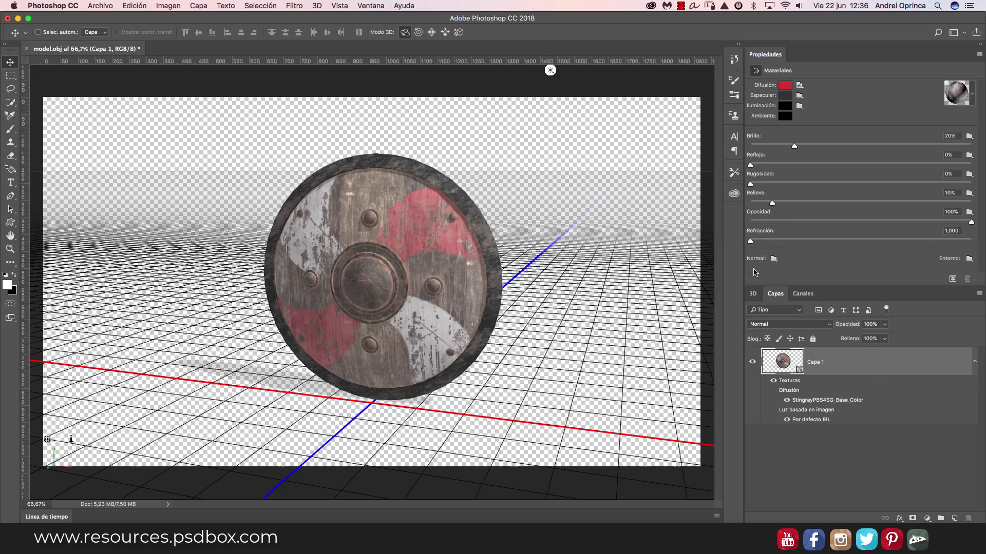
left_click(774, 259)
left_click(774, 260)
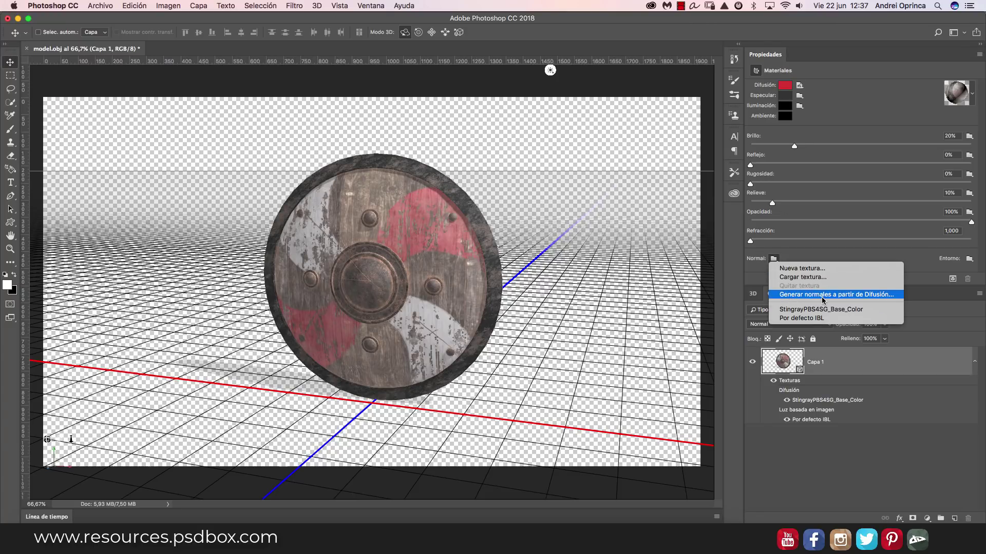
left_click(806, 277)
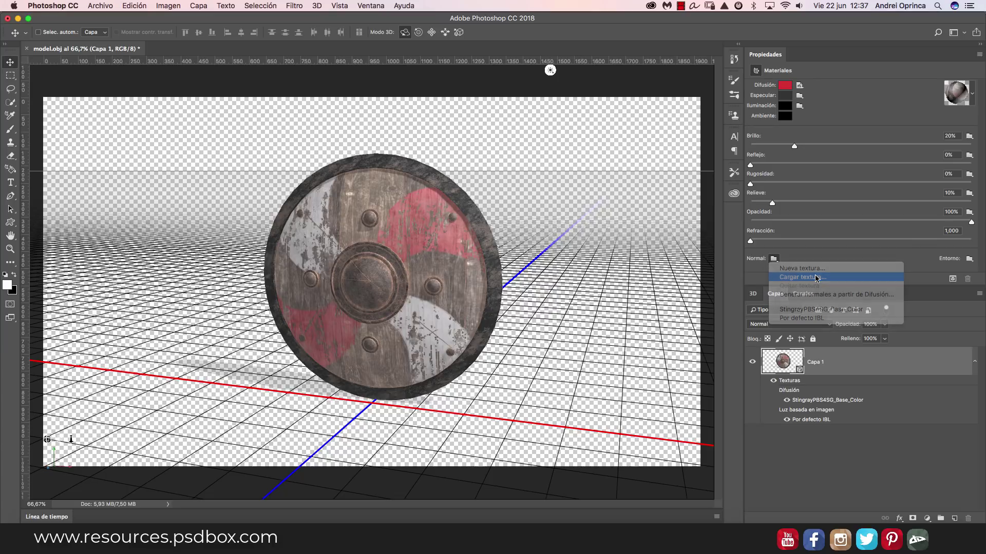
left_click(862, 81)
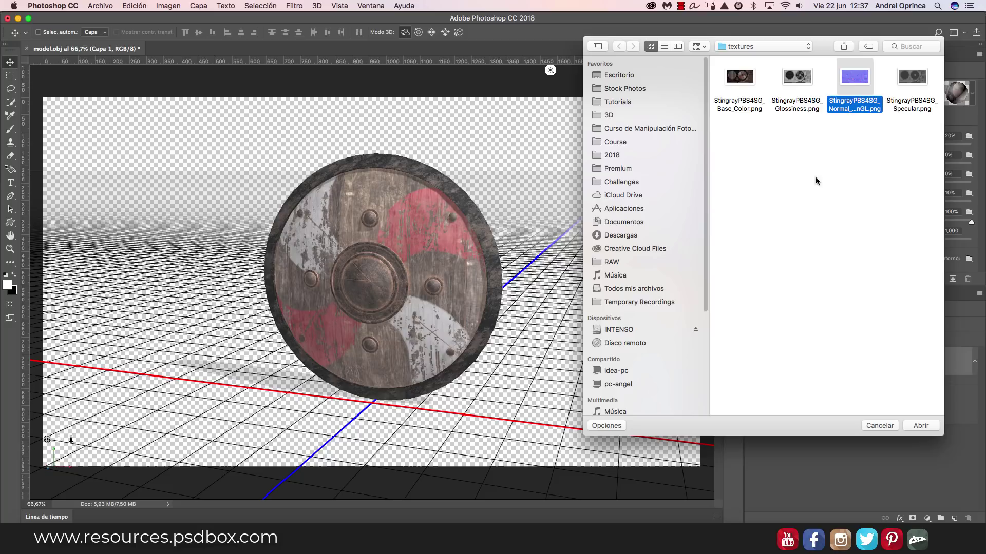
left_click(924, 424)
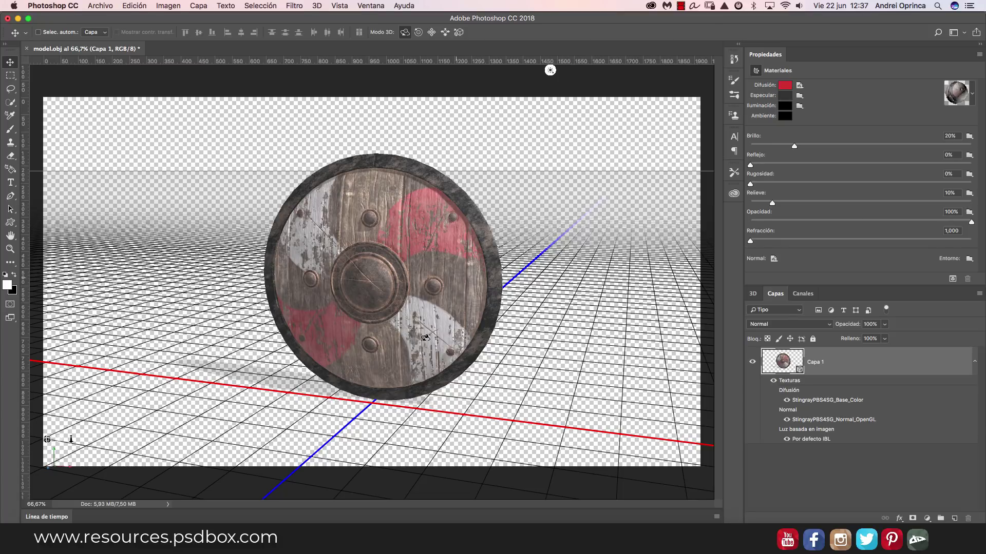
scroll(431, 302, "up", 3)
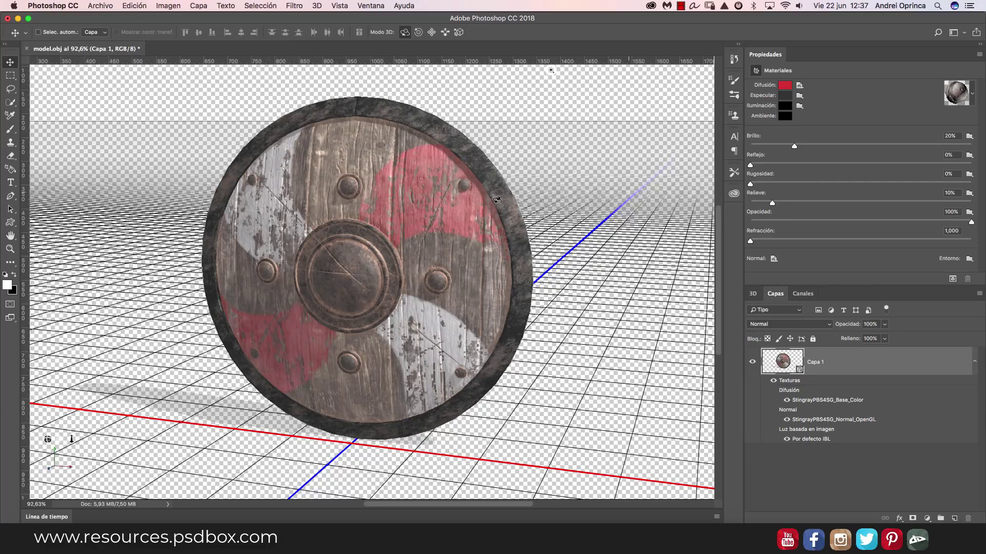
- Load StingrayPBS4SG_Glossiness.png as the material's shine texture and set the shine to 100%
key("super+Tab")
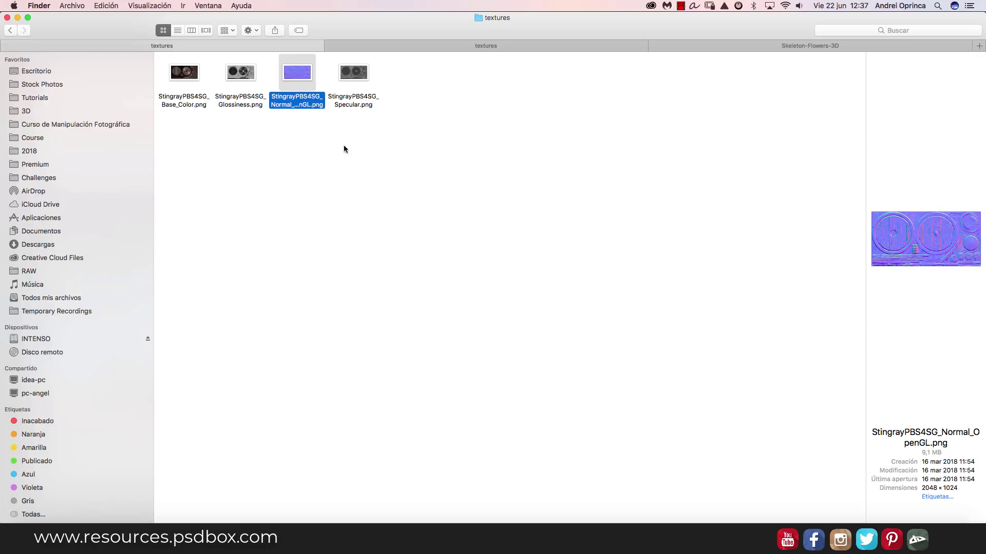
left_click(241, 74)
key("super+Tab")
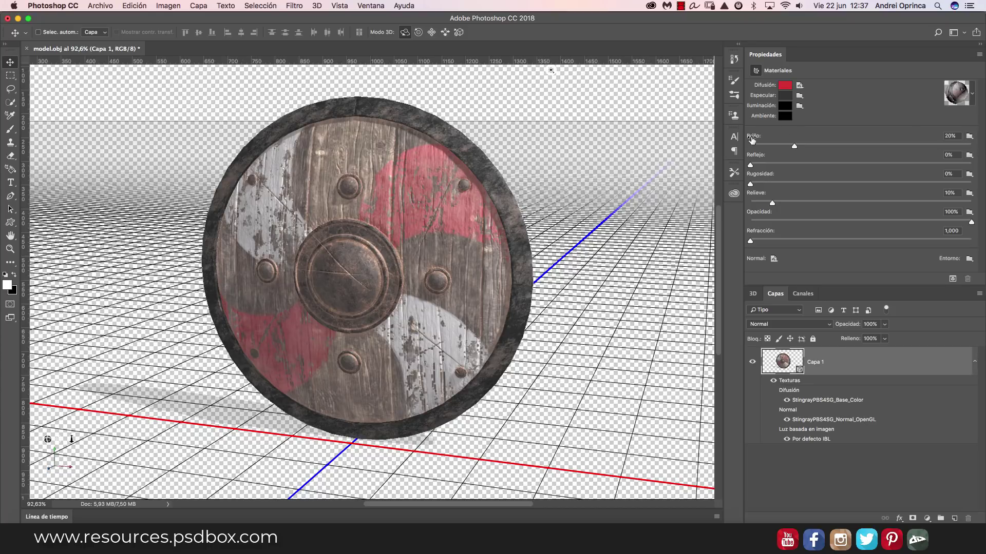
left_click(969, 136)
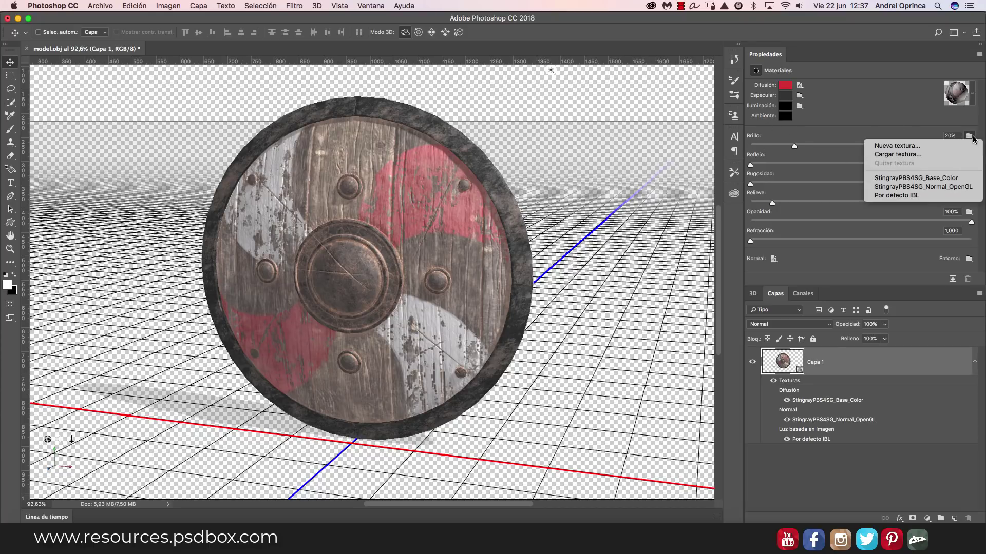
left_click(916, 155)
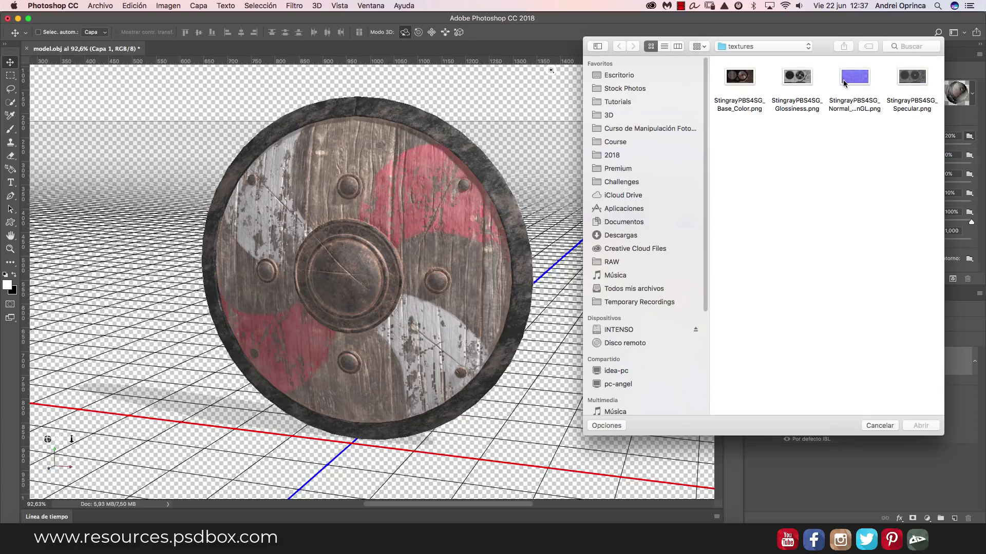
left_click(803, 81)
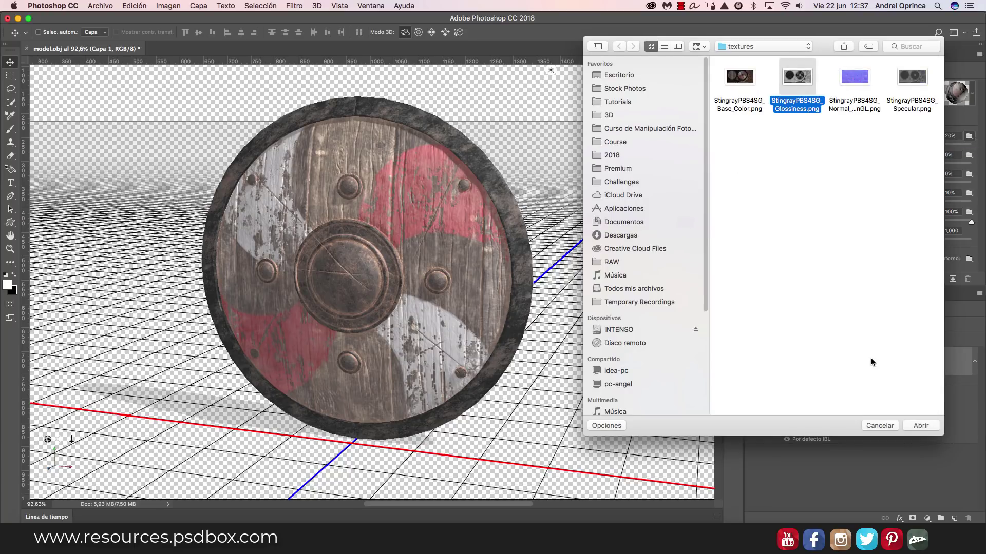
left_click(921, 426)
left_click_drag(792, 144, 983, 145)
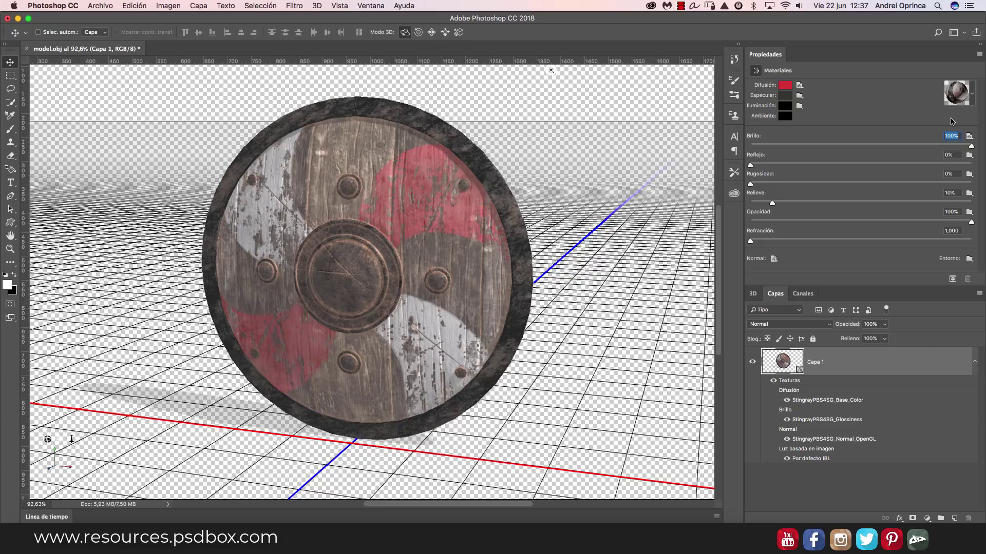
- Load StingrayPBS4SG_Specular.png as the specular color texture of the shield's material
key("super+Tab")
left_click(359, 76)
key("super+Tab")
left_click(798, 96)
left_click(847, 115)
left_click(920, 82)
left_click(918, 426)
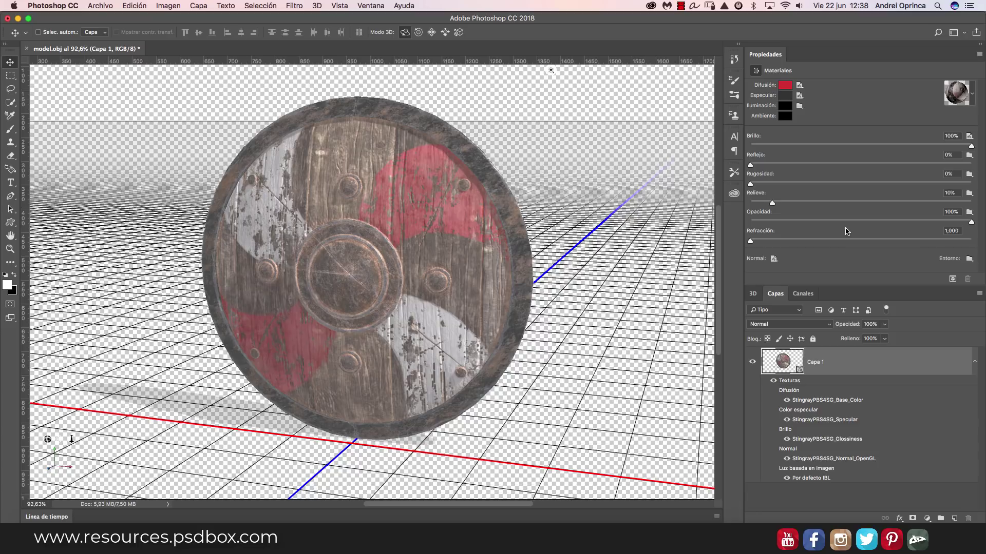
key("super+Tab")
left_click(439, 141)
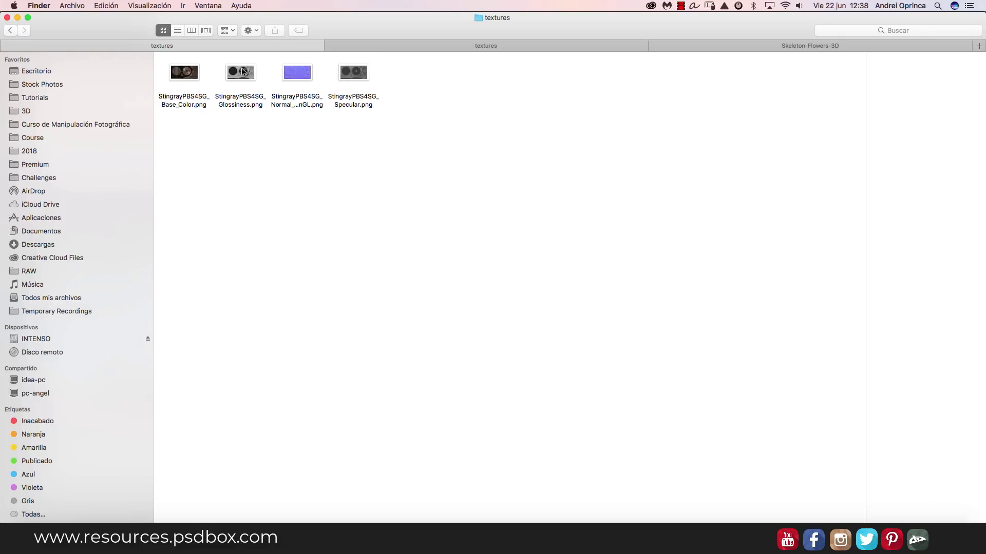
key("super+Tab")
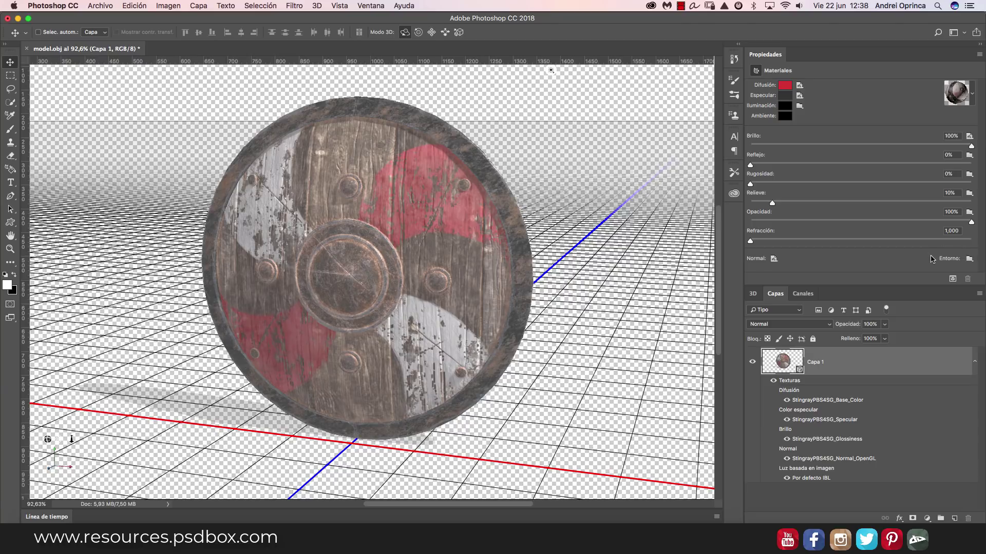
left_click(971, 260)
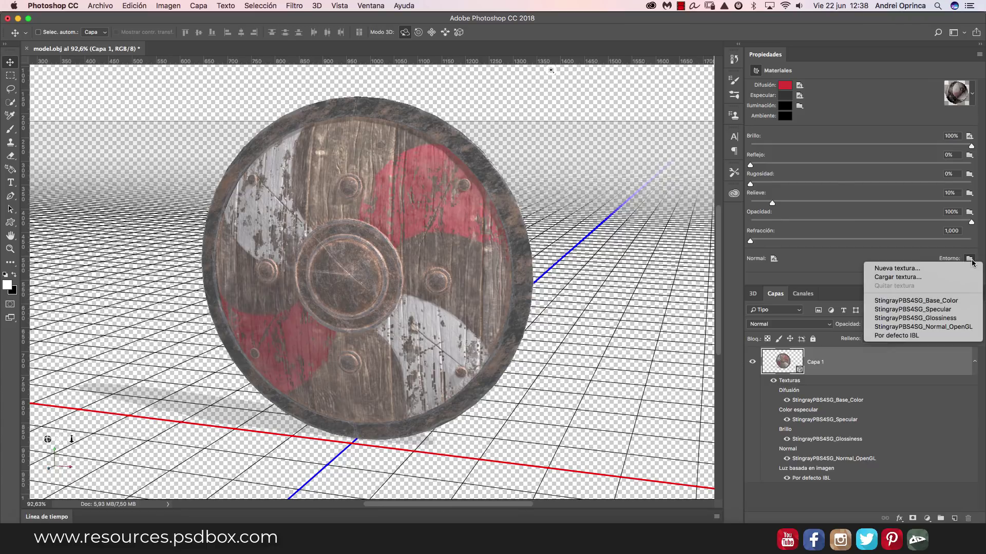
left_click(912, 278)
key("Escape")
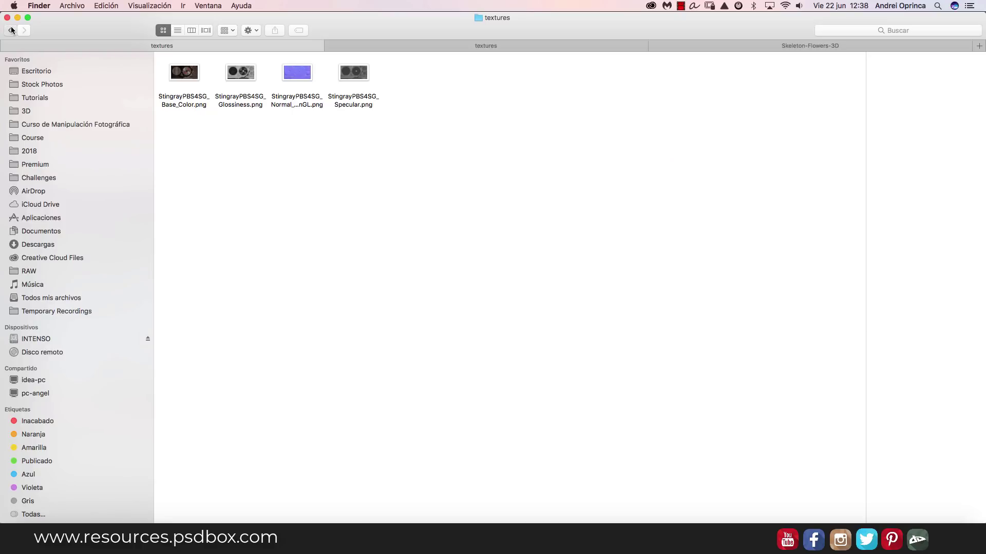
- Browse the broad-celtic-sword textures folder, preview its Metallic.jpeg map and check the Emissive.jpeg map
left_click(9, 30)
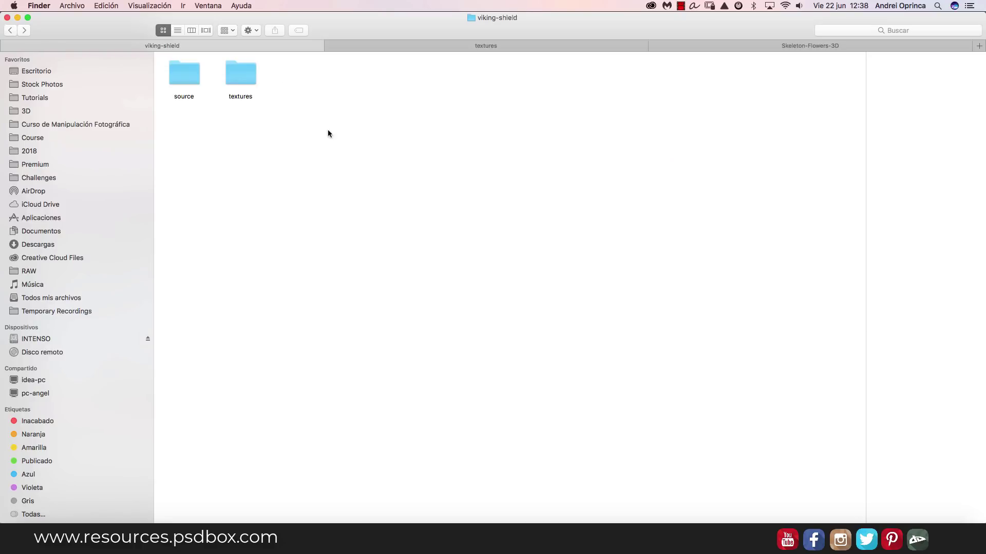
left_click(9, 30)
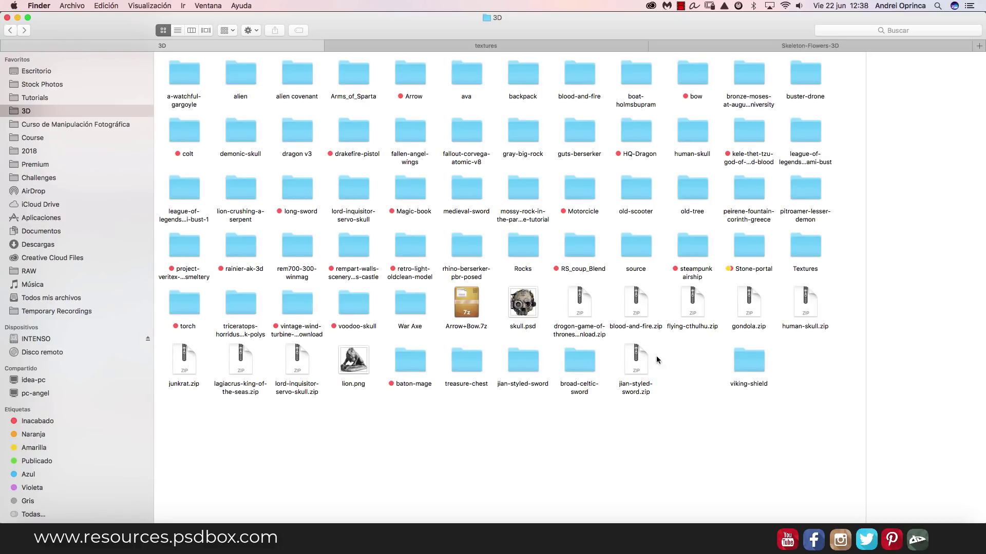
double_click(580, 362)
double_click(242, 77)
left_click(298, 72)
key("space")
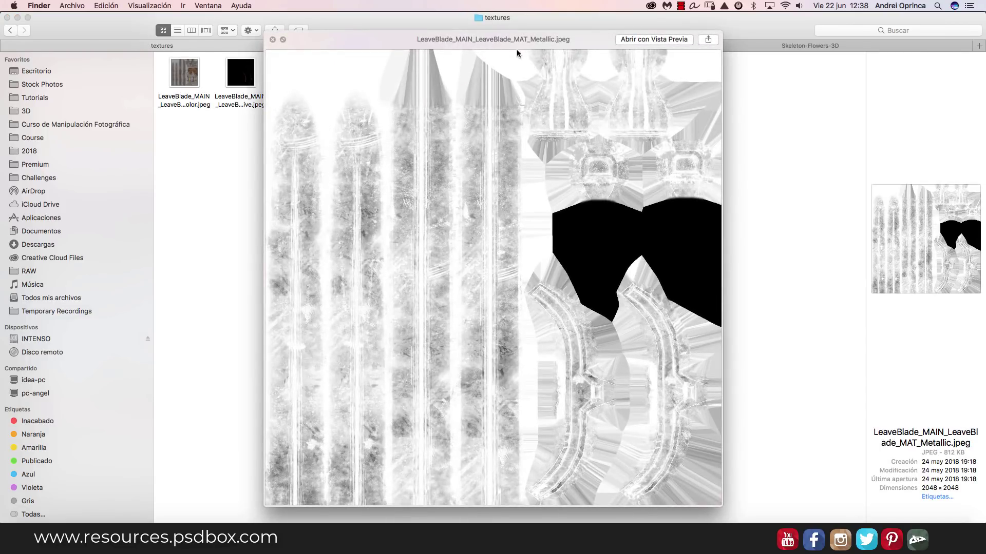
key("space")
left_click(246, 82)
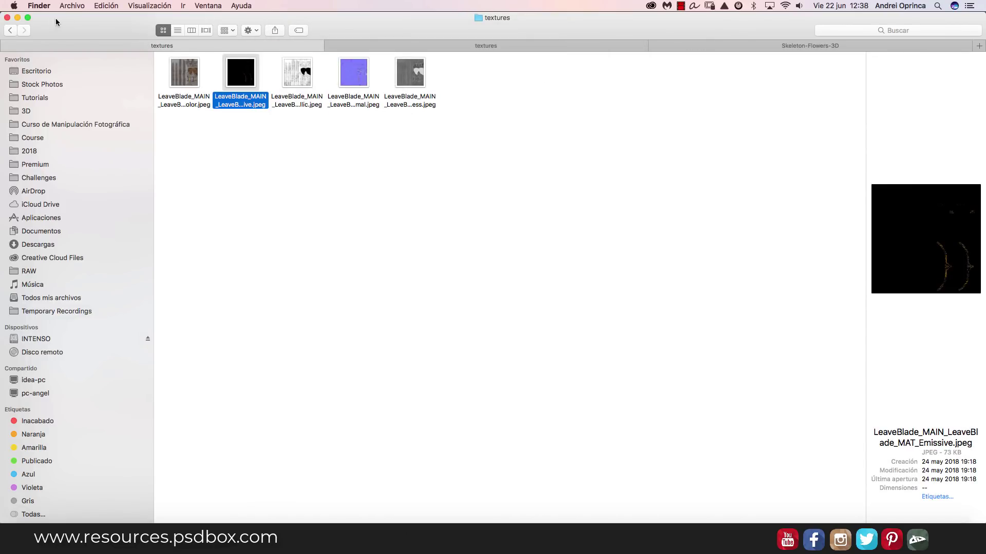
left_click(11, 30)
left_click(11, 30)
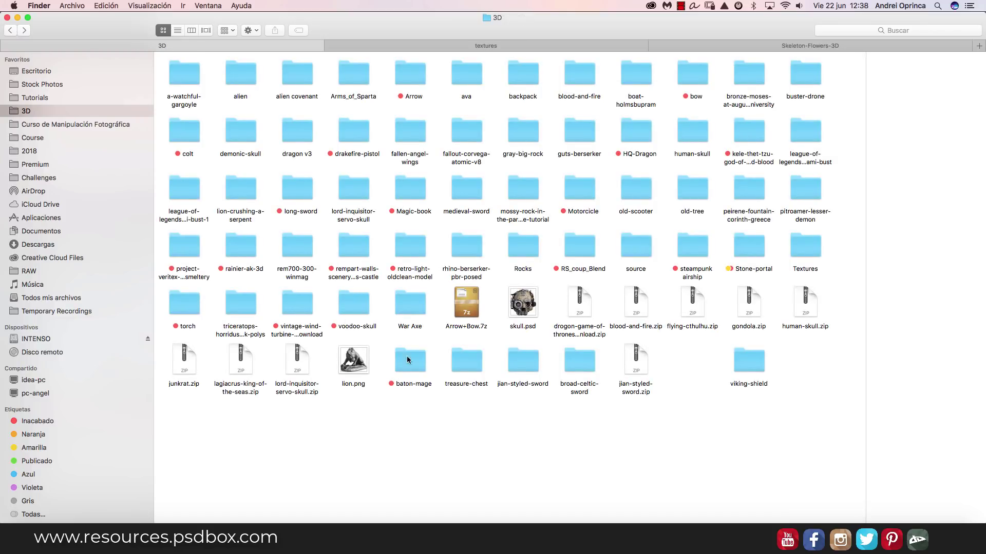
- Look into the treasure-chest folder, and preview ao.jpg in the textures folder of lion-crushing-a-serpent
left_click(420, 367)
double_click(466, 366)
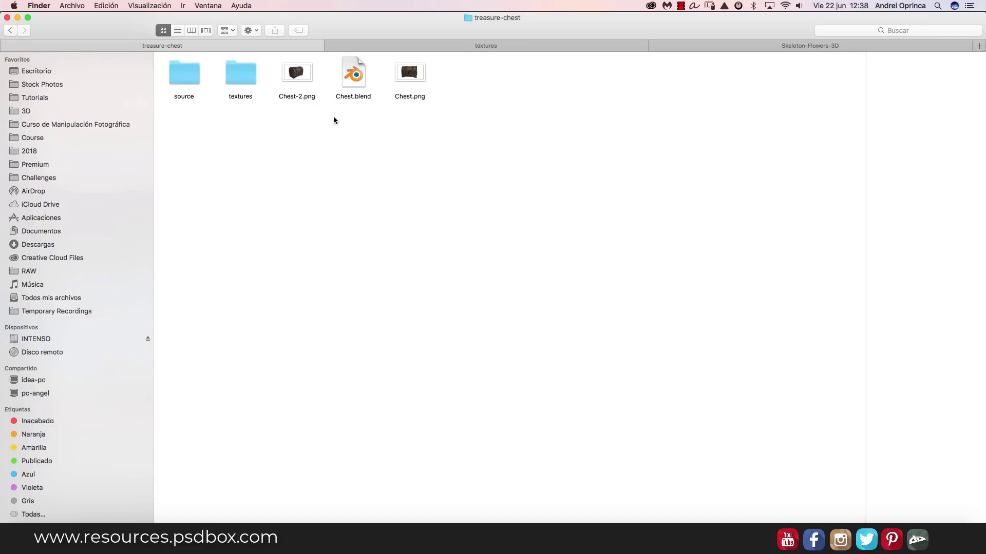
double_click(254, 82)
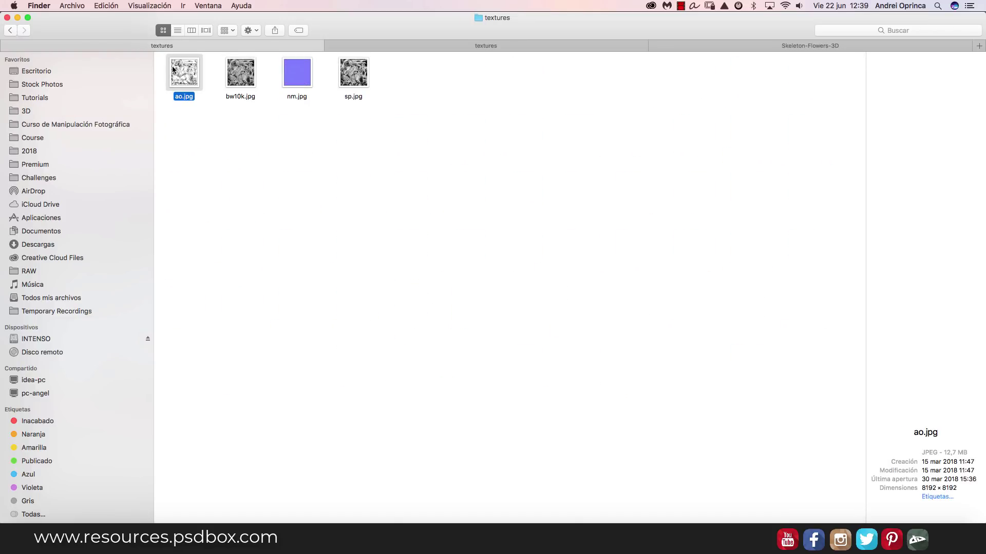
key("space")
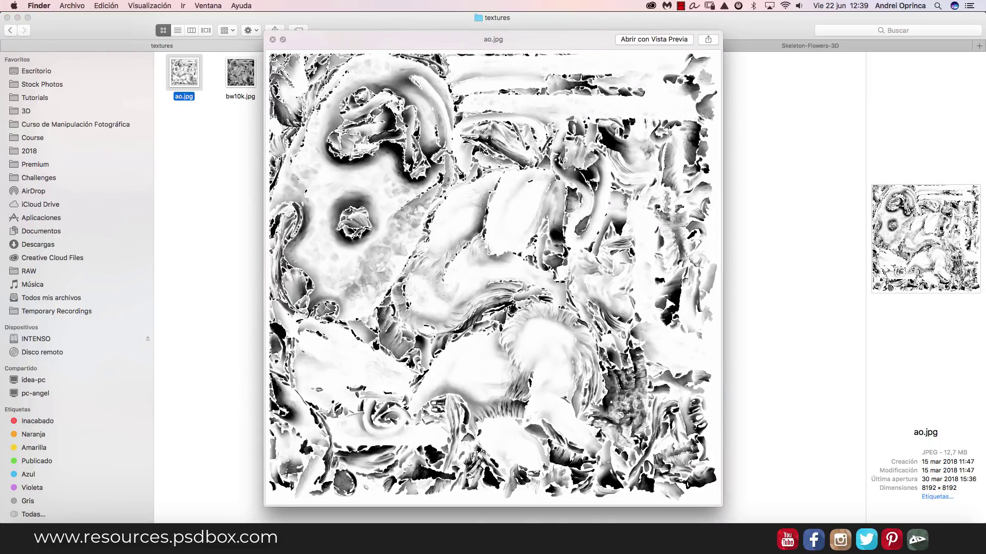
left_click(241, 73)
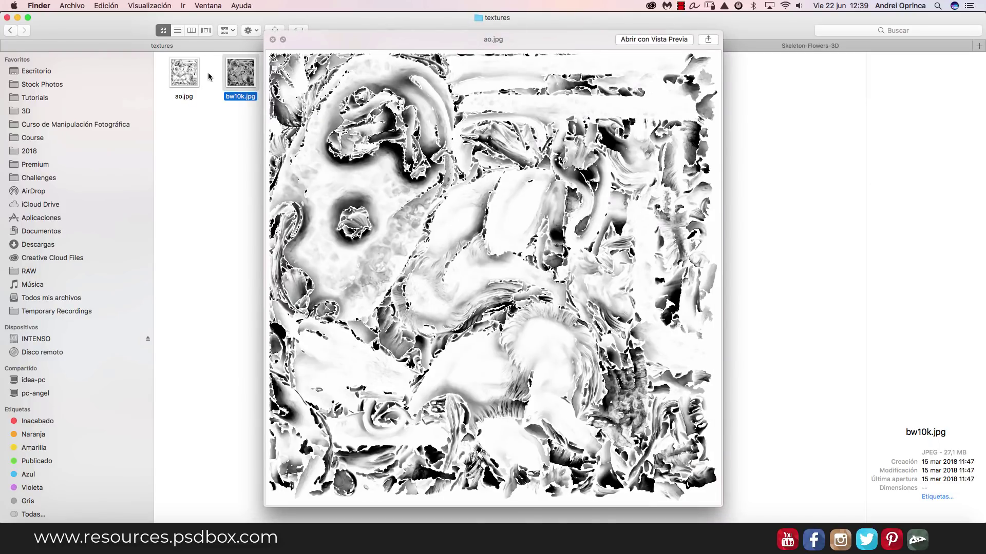
left_click(181, 70)
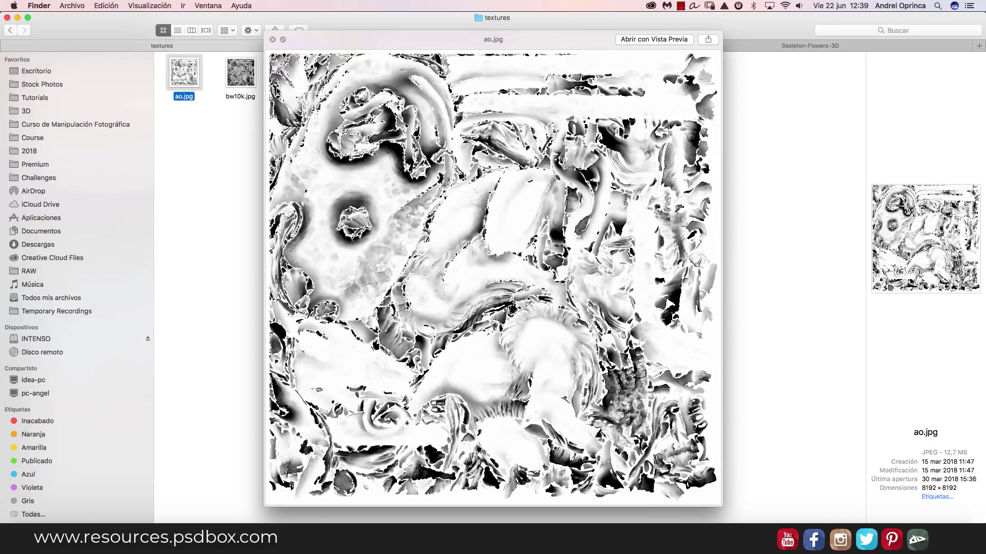
left_click(273, 39)
left_click(11, 30)
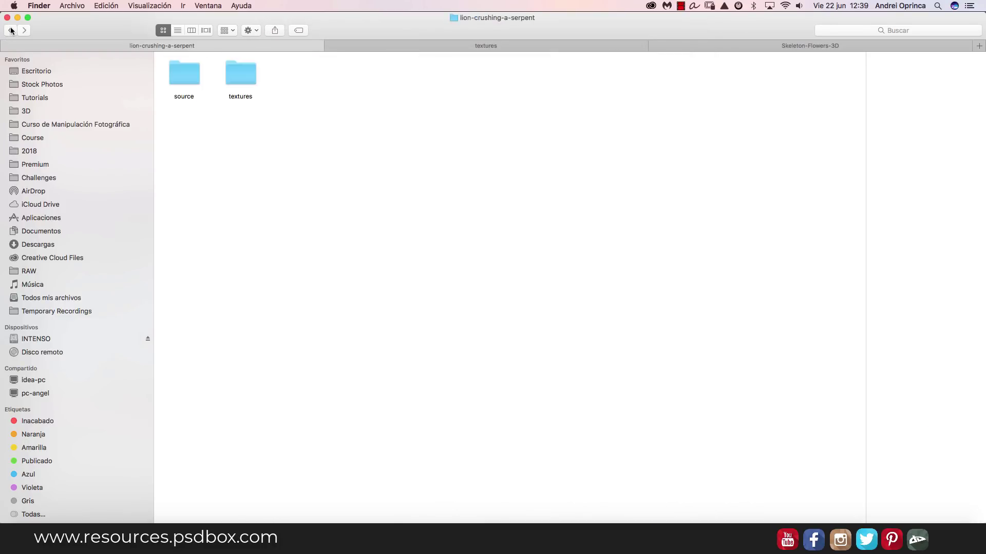
left_click(11, 31)
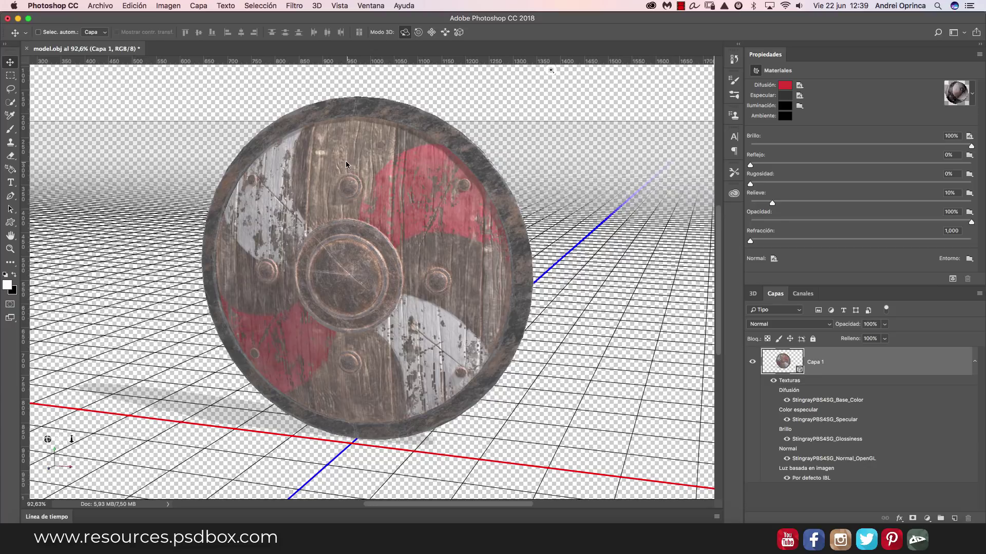
- Show the 3D scene list in Photoshop, then compare it with the viking-shield textures folder in Finder and return to Photoshop
left_click(756, 295)
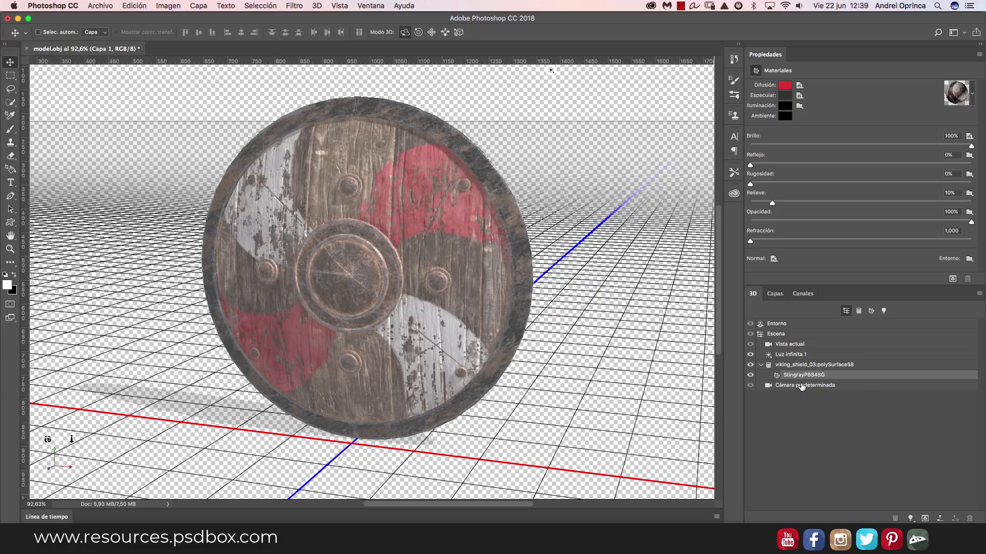
key("super+Tab")
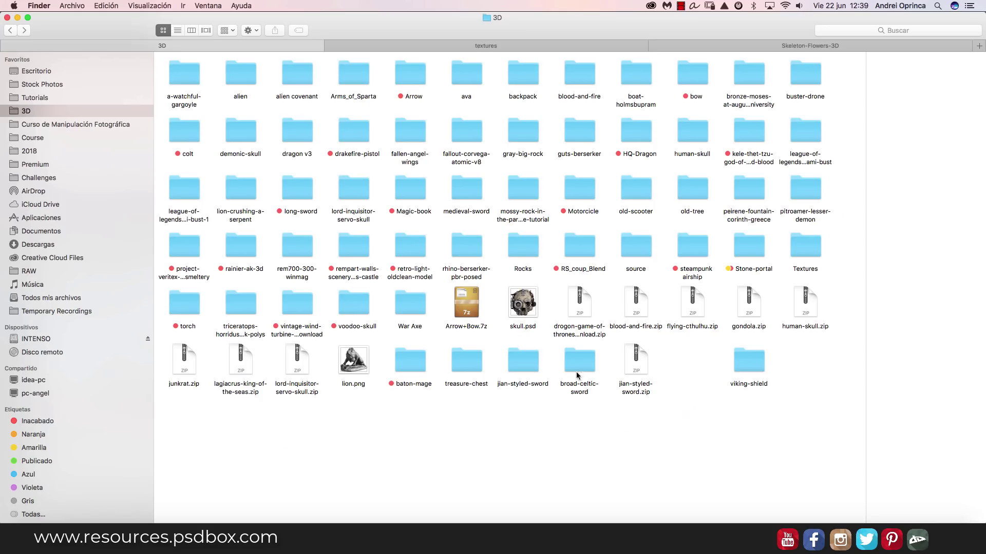
double_click(749, 362)
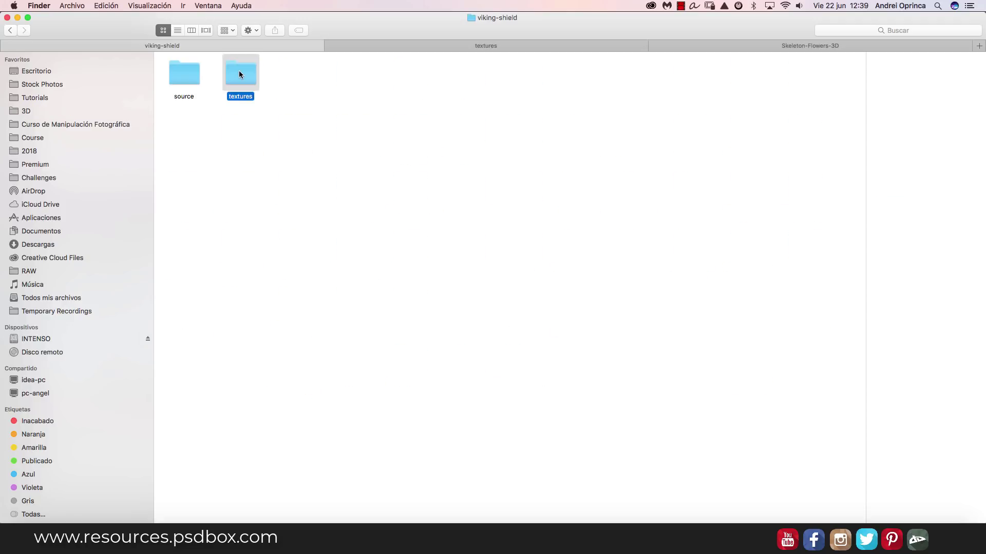
double_click(239, 74)
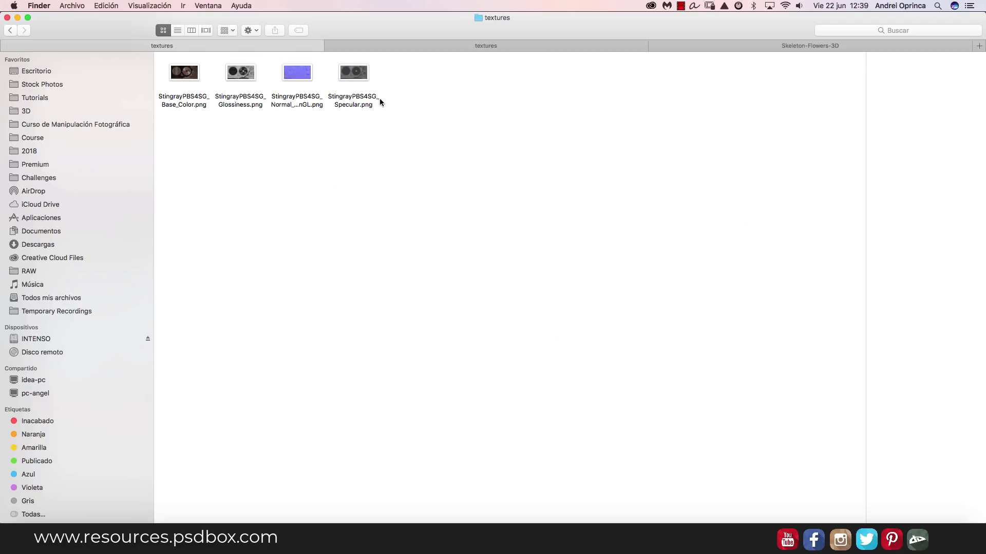
key("super+Tab")
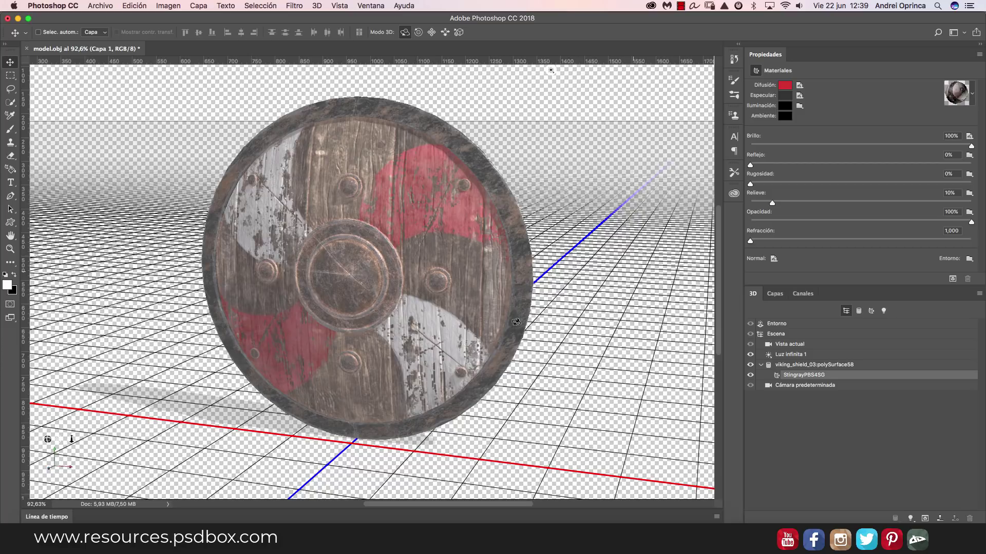
- Orbit the camera slightly, then rotate Luz infinita 1 to light the shield's front and inspect the lit rim up close
left_click_drag(49, 440, 50, 439)
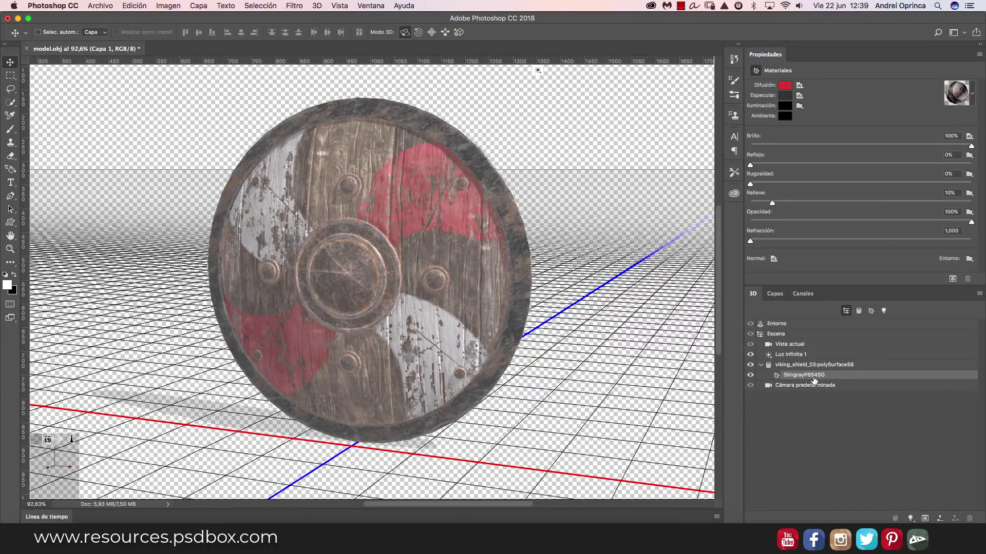
left_click(789, 354)
scroll(446, 348, "down", 2)
mouse_move(402, 250)
left_mouse_down()
mouse_move(362, 218)
mouse_move(236, 229)
mouse_move(231, 304)
mouse_move(222, 289)
mouse_move(359, 275)
left_mouse_up()
scroll(468, 201, "up", 10)
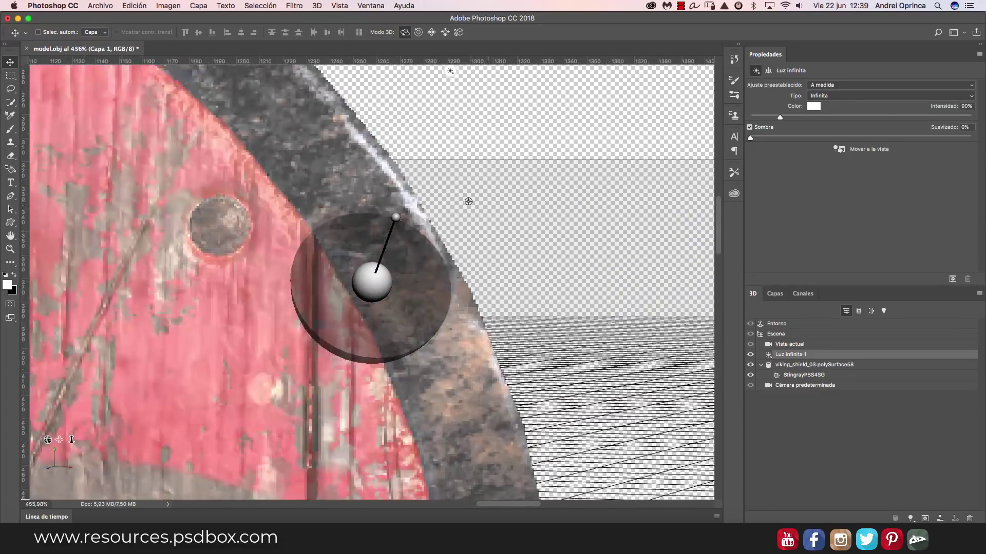
scroll(468, 201, "down", 7)
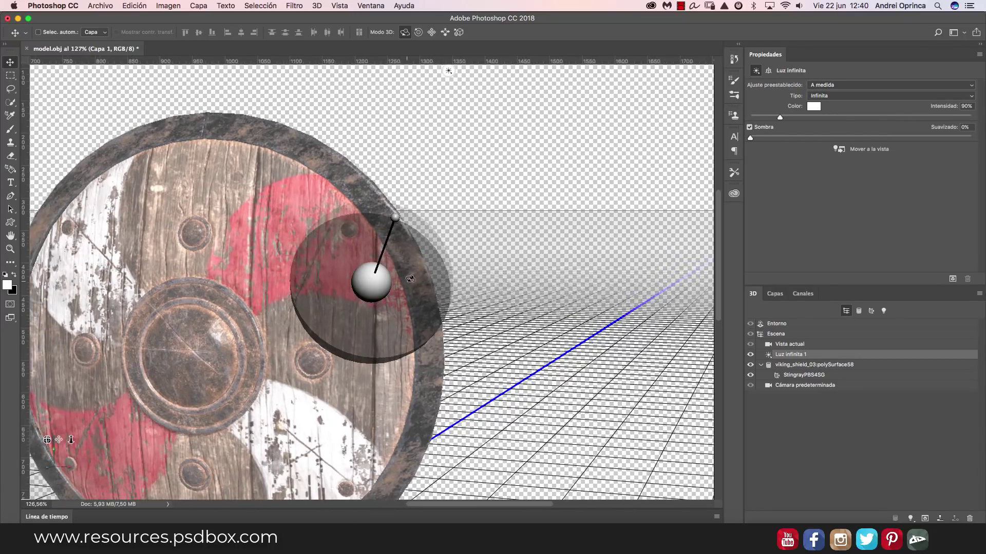
- Rotate the infinite light so it shines from the upper right of the shield, and set its shadow softness to 46%
mouse_move(410, 279)
left_mouse_down()
mouse_move(370, 279)
mouse_move(403, 282)
mouse_move(440, 244)
mouse_move(406, 194)
mouse_move(302, 191)
mouse_move(260, 276)
mouse_move(268, 237)
mouse_move(308, 226)
mouse_move(297, 229)
left_mouse_up()
scroll(253, 364, "down", 2)
scroll(253, 364, "down", 2)
mouse_move(253, 364)
left_mouse_down()
mouse_move(480, 319)
mouse_move(426, 308)
left_mouse_up()
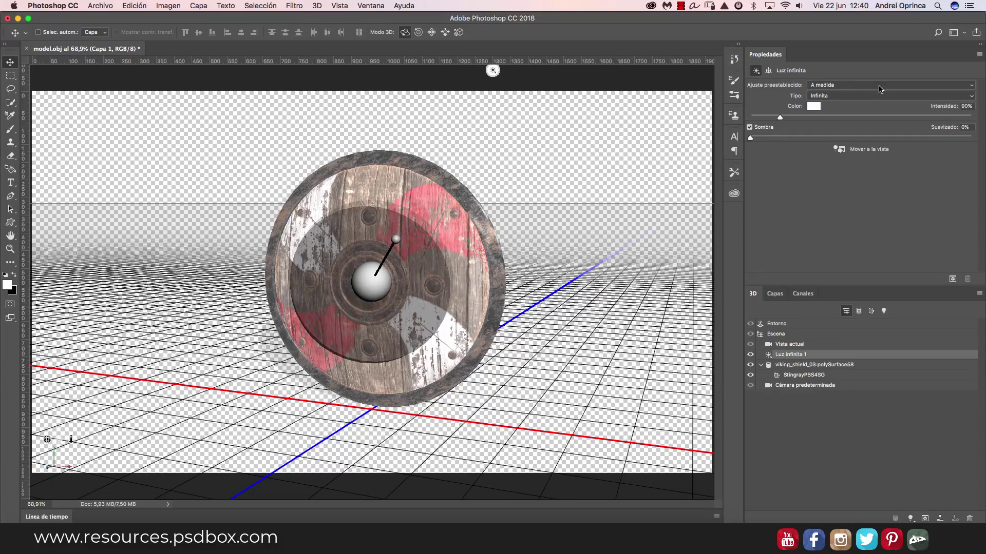
left_click_drag(367, 289, 443, 241)
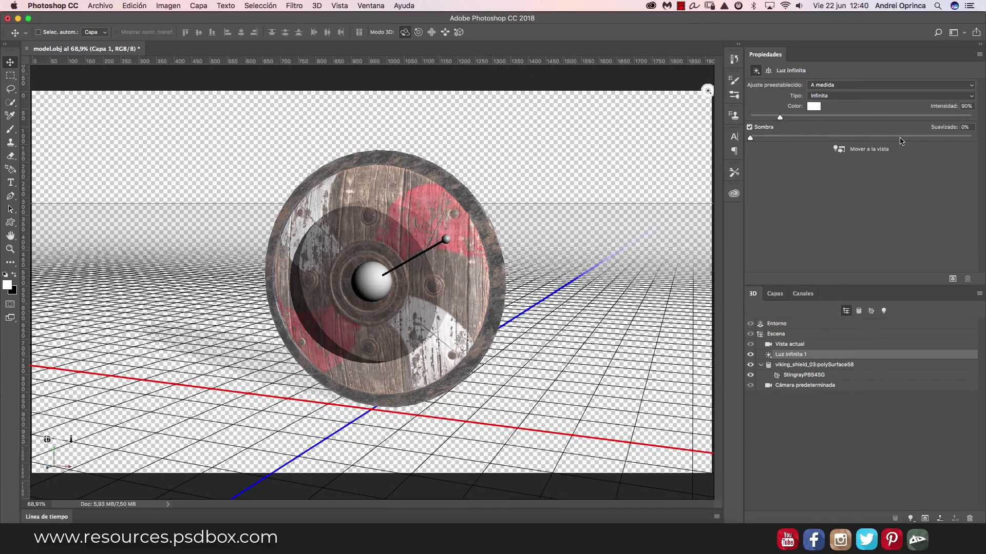
left_click(852, 138)
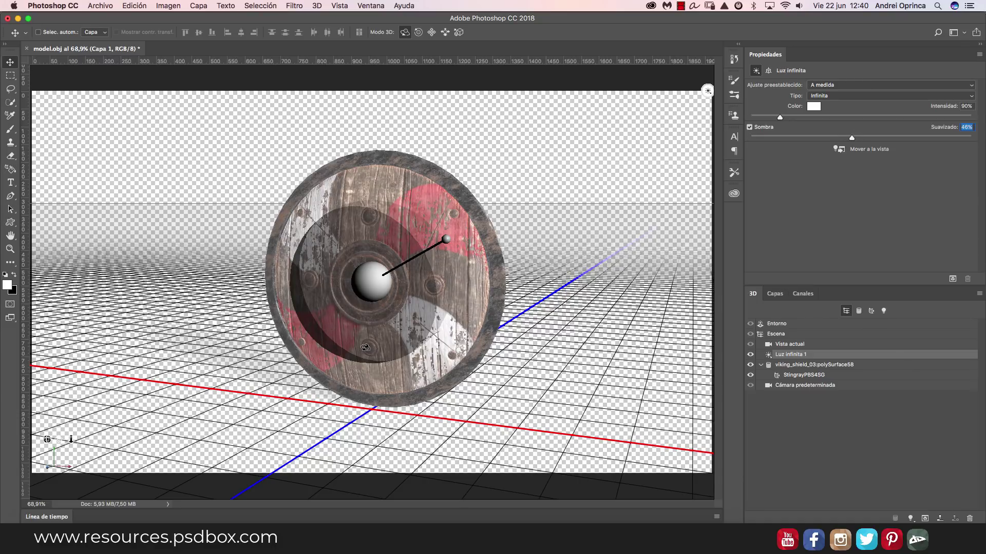
- Add a new layer below the shield's 3D layer and fill it with white as a background
left_click(775, 294)
left_click(974, 361)
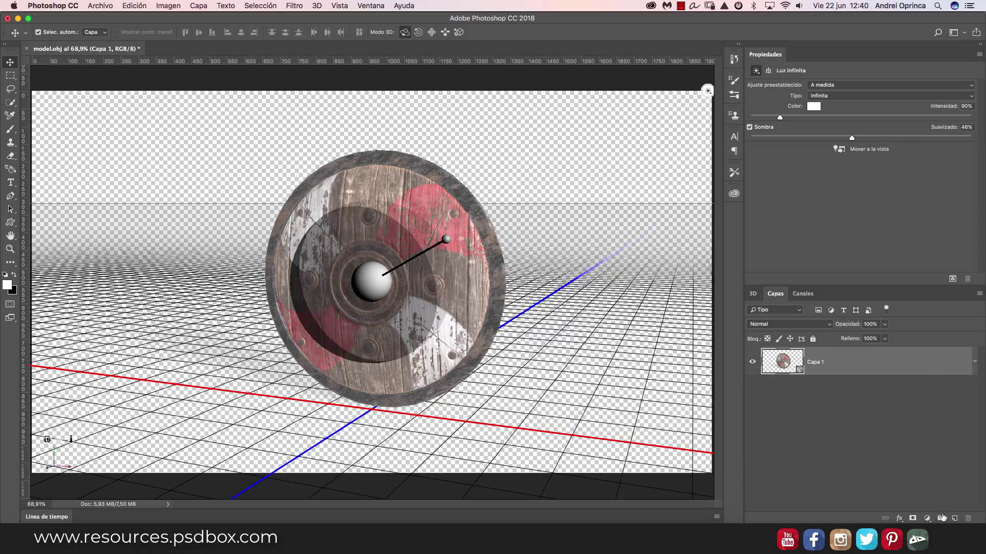
left_click(940, 519)
key("super+z")
left_click(954, 519)
key("alt+BackSpace")
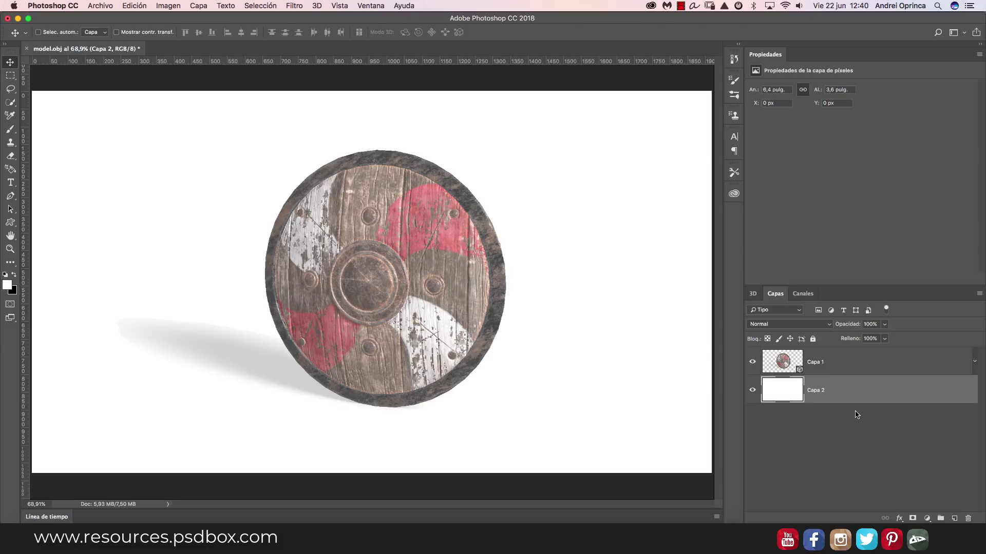
- Reselect the shield layer Capa 1 and hide the 3D ground plane grid
left_click(832, 364)
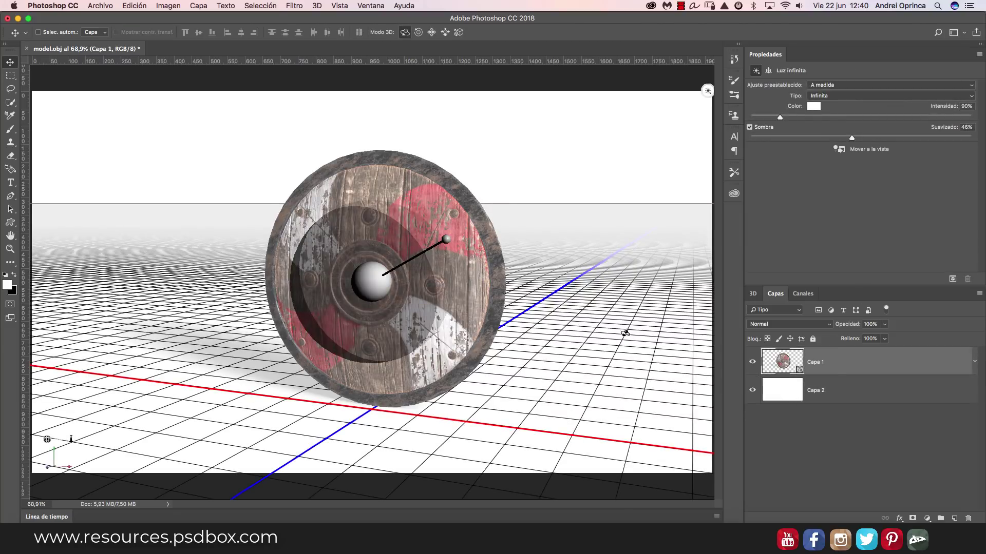
left_click(315, 7)
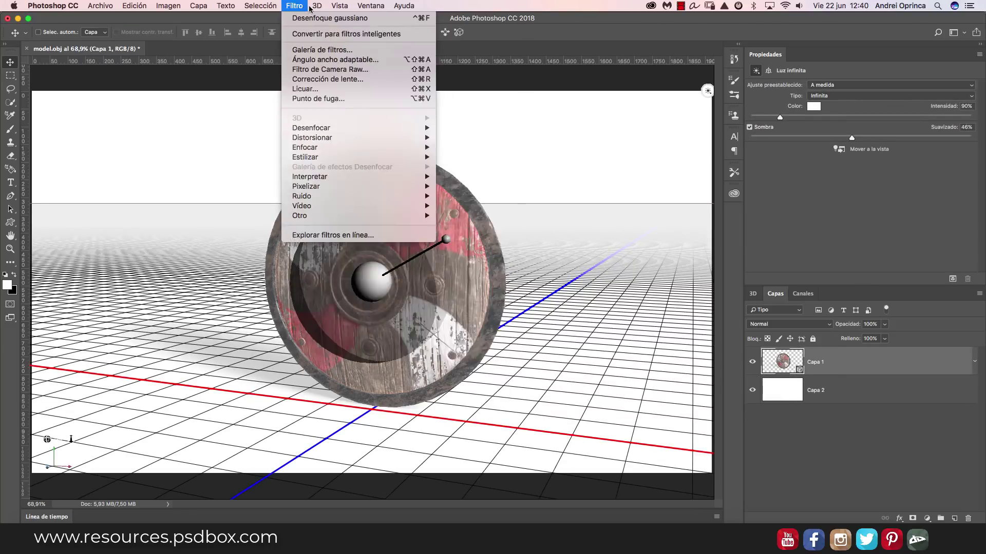
mouse_move(385, 183)
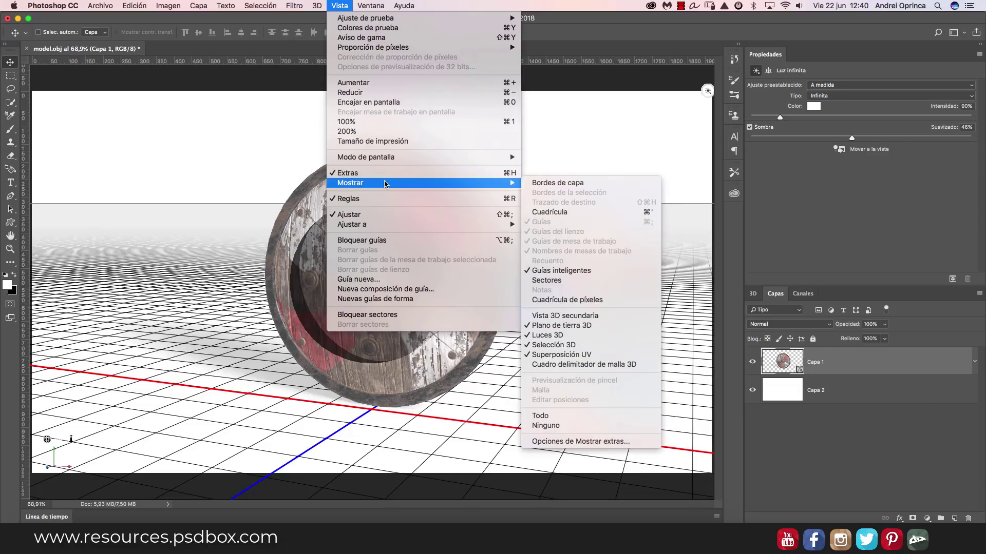
left_click(577, 329)
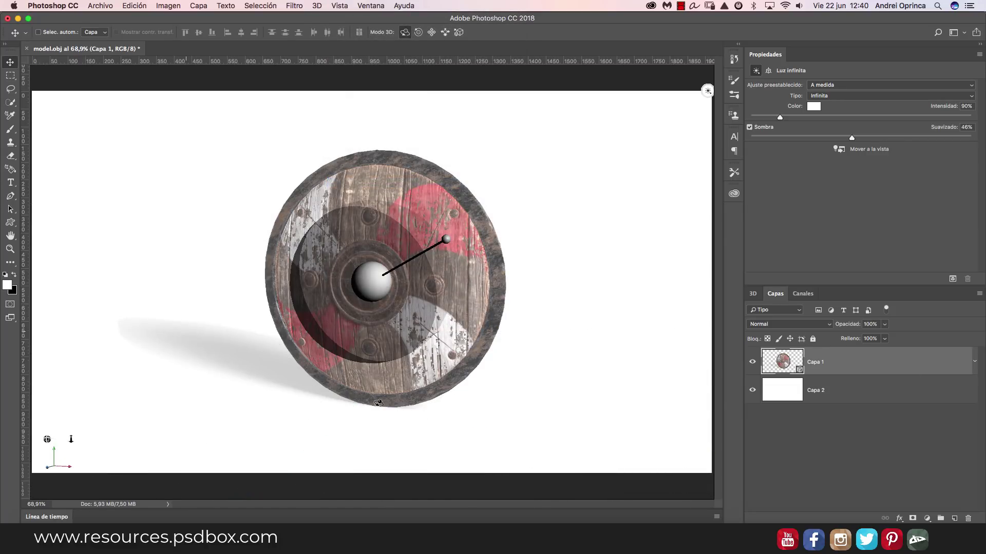
- Set the ground plane's shadow opacity to 0% in the 3D environment settings
left_click(752, 294)
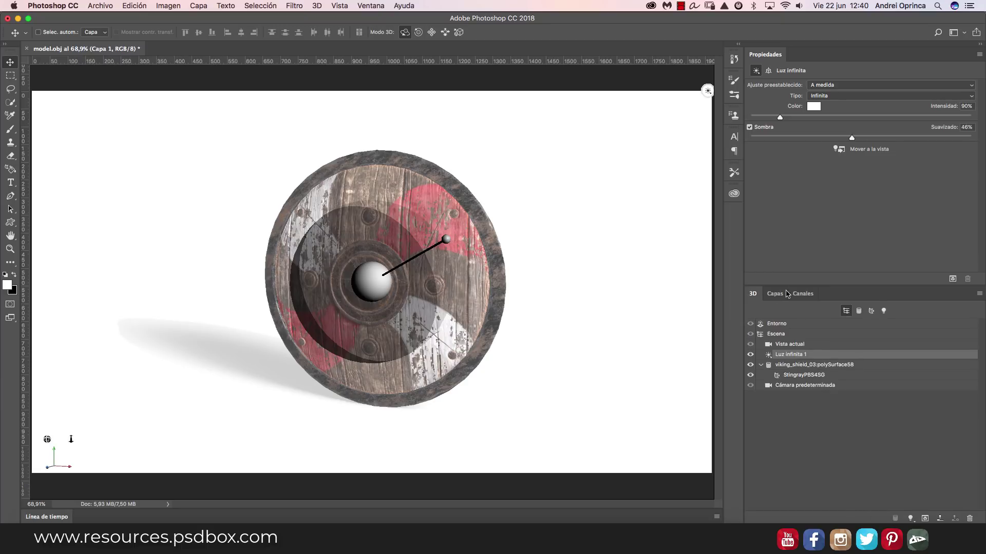
left_click(776, 324)
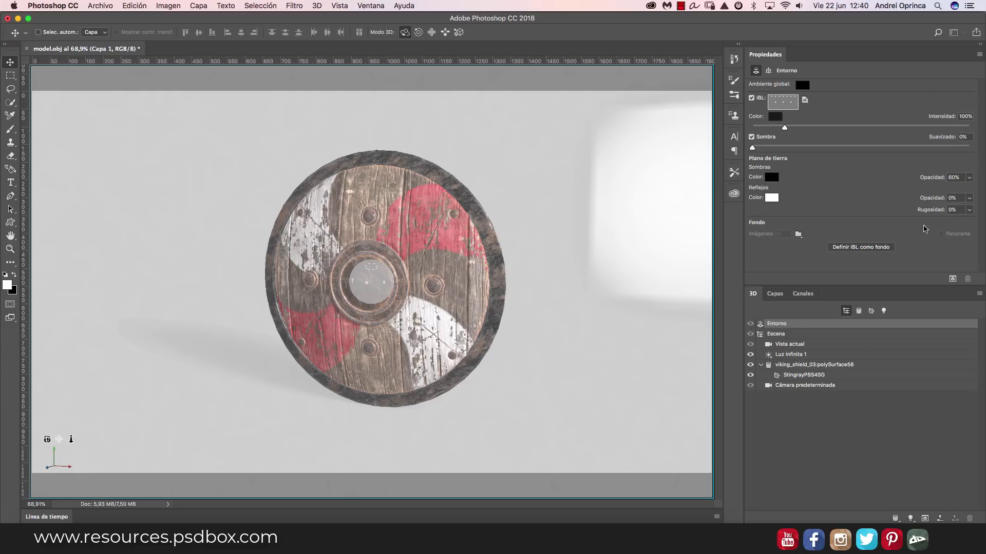
left_click(969, 178)
left_click_drag(960, 192, 882, 190)
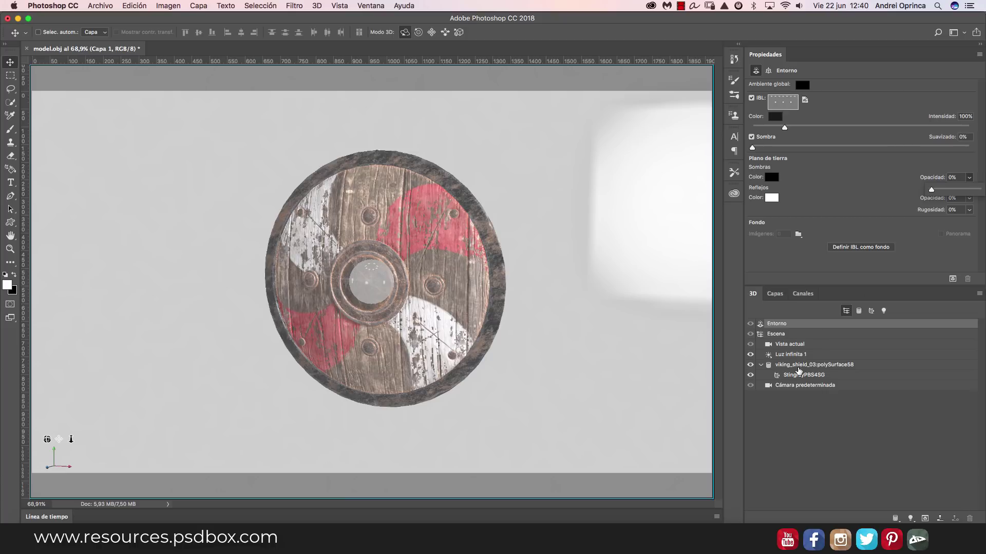
- Add a new point light to the shield scene and move it slightly along its depth axis
left_click(798, 366)
left_click(910, 520)
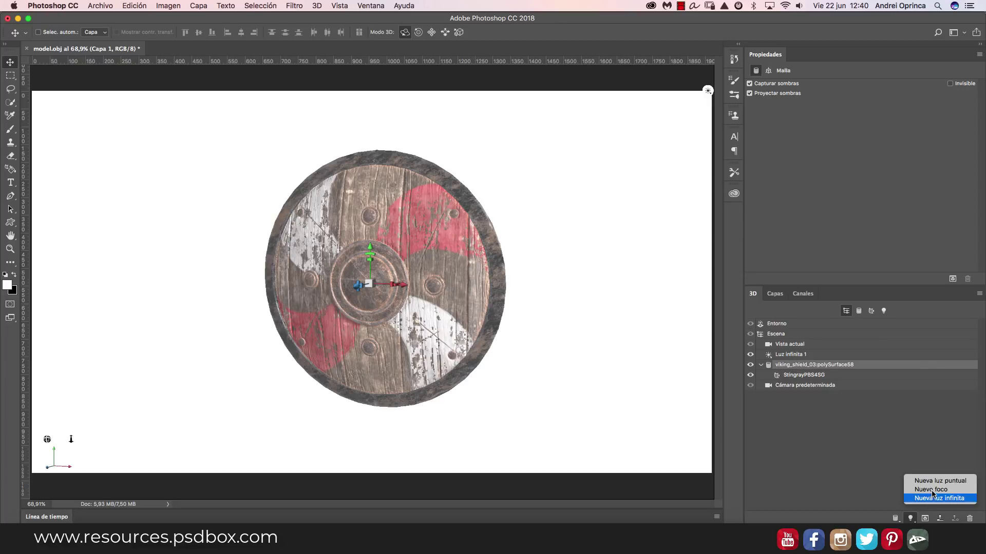
left_click(445, 239)
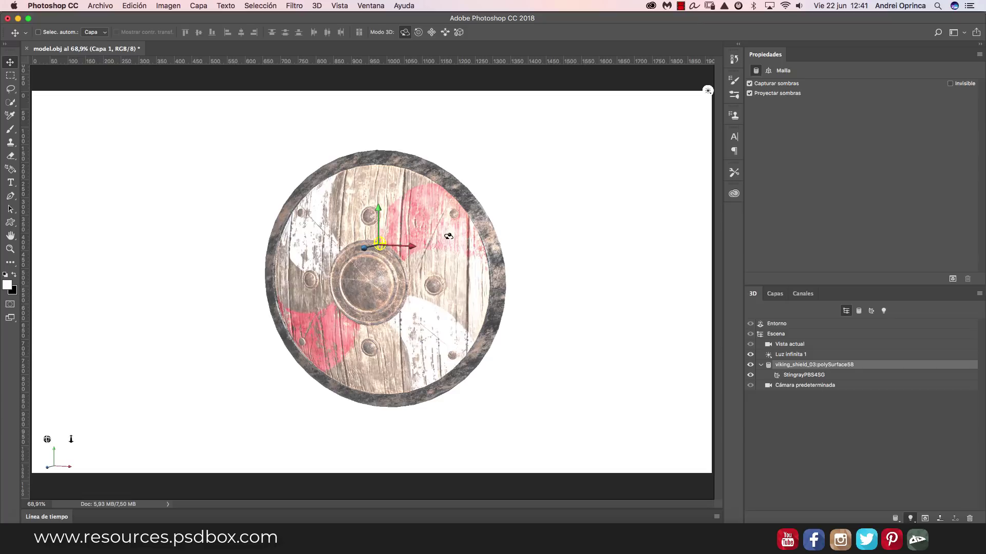
mouse_move(364, 248)
left_mouse_down()
mouse_move(328, 259)
mouse_move(354, 254)
left_mouse_up()
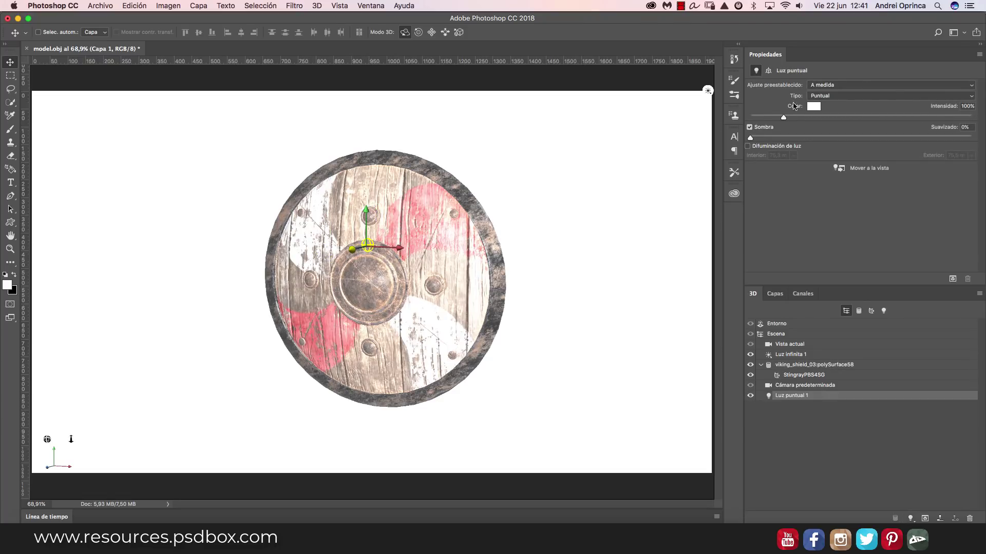
- Lower the point light's intensity to about 58% and set its color to a dark brown, RGB 98, 87, 77
left_click(770, 117)
left_click(814, 107)
left_click(665, 267)
left_click(498, 278)
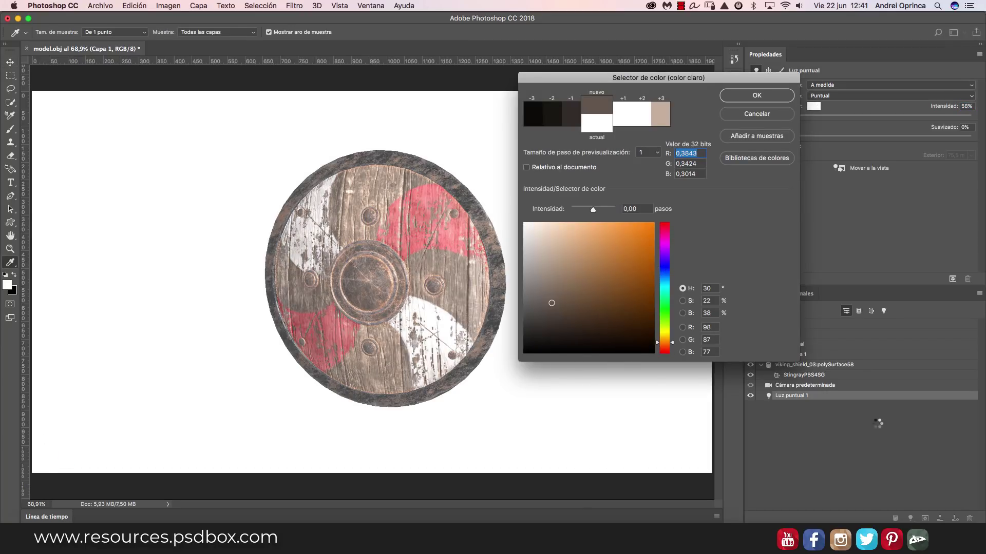
key("Return")
- Orbit the 3D camera around the shield to examine its lighting from different angles against the white background
mouse_move(45, 439)
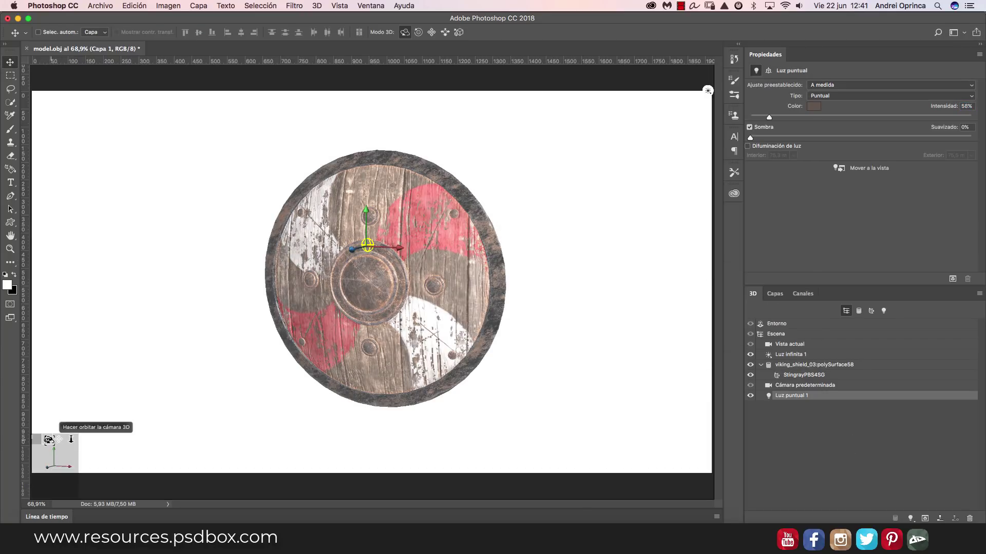
left_click_drag(44, 439, 46, 440)
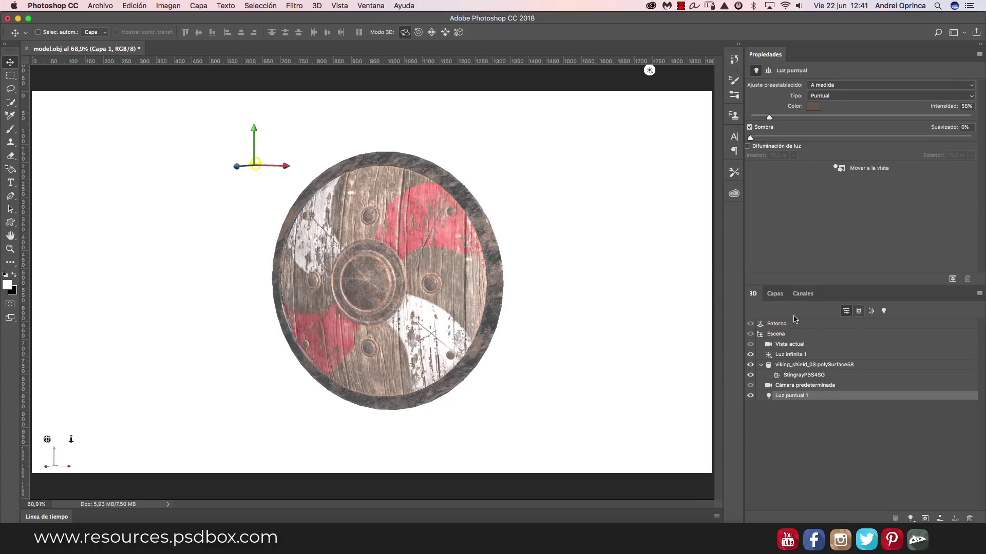
left_click(775, 294)
left_click(807, 396)
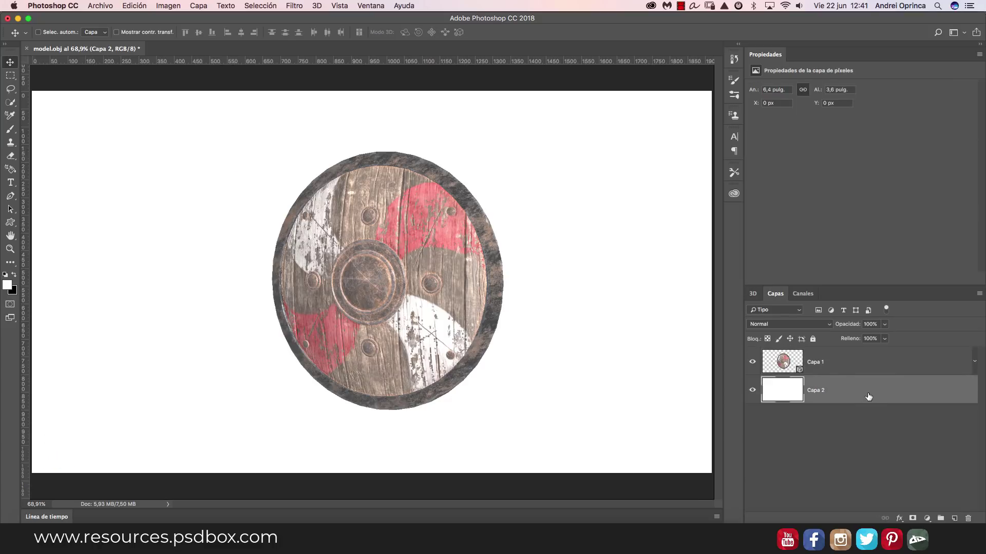
left_click(822, 354)
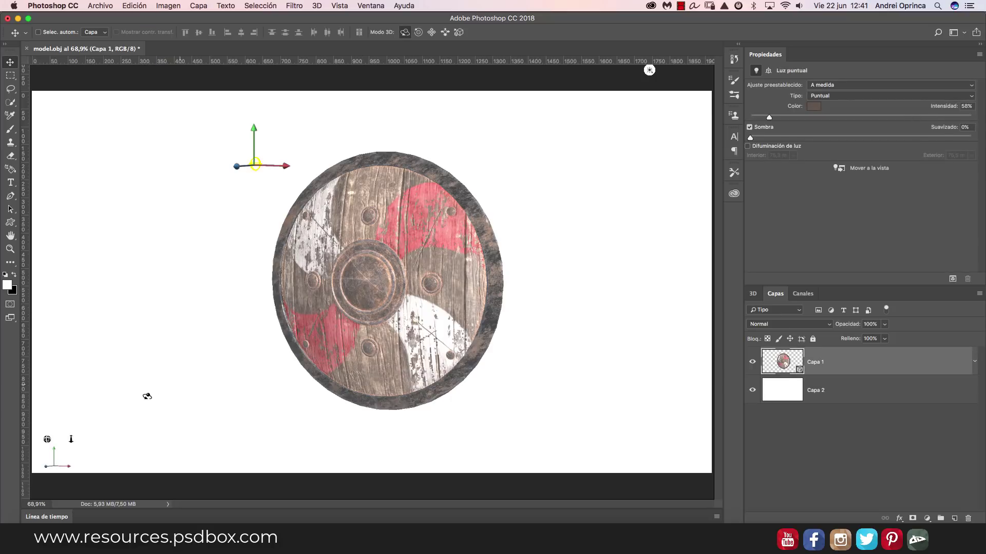
mouse_move(49, 437)
left_click_drag(49, 433, 50, 443)
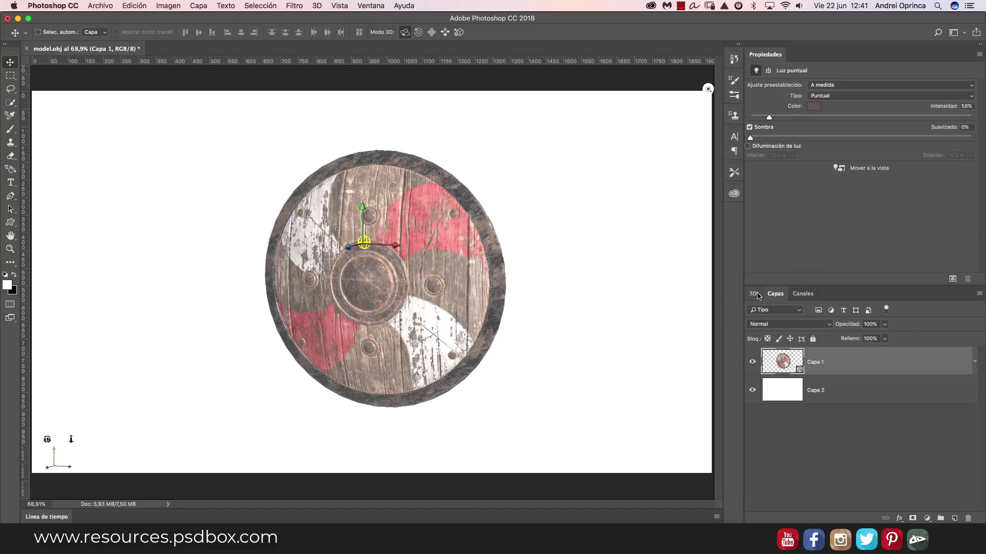
- Render the shield's 3D layer Capa 1
left_click(752, 293)
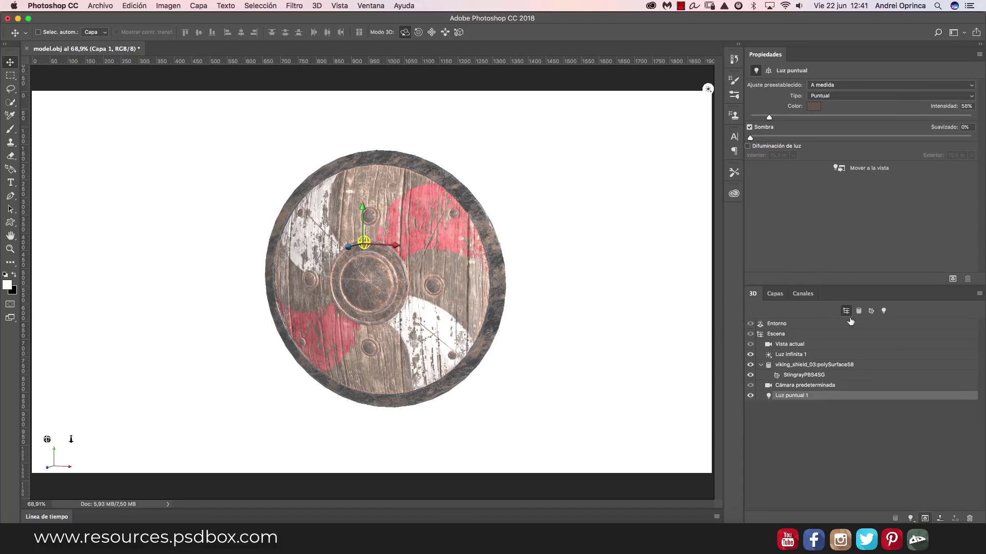
left_click(775, 294)
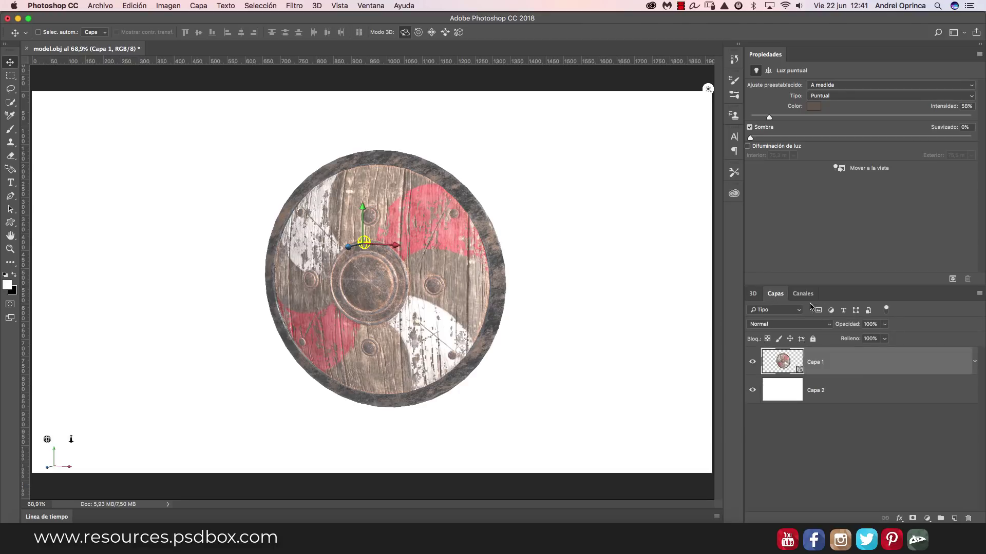
right_click(865, 367)
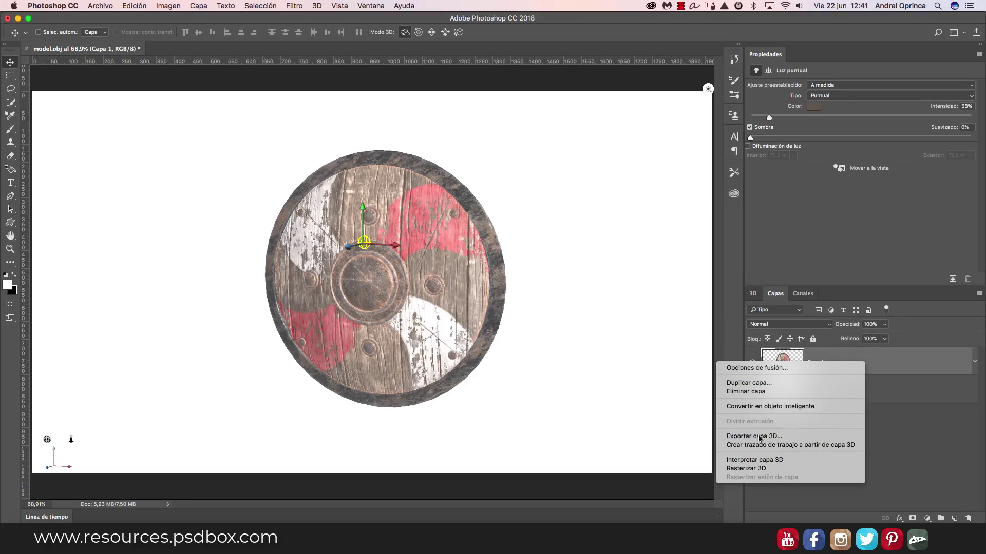
left_click(788, 469)
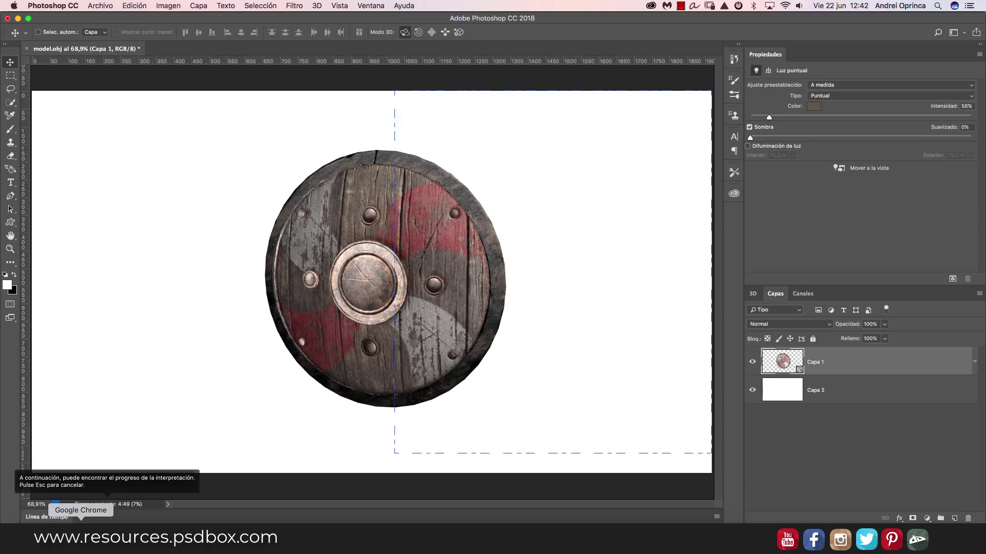
- Switch to Chrome, dismiss the dialog over the Viking Shield page, and rotate the Sketchfab model to a front view for comparison
left_click(81, 539)
left_click(669, 193)
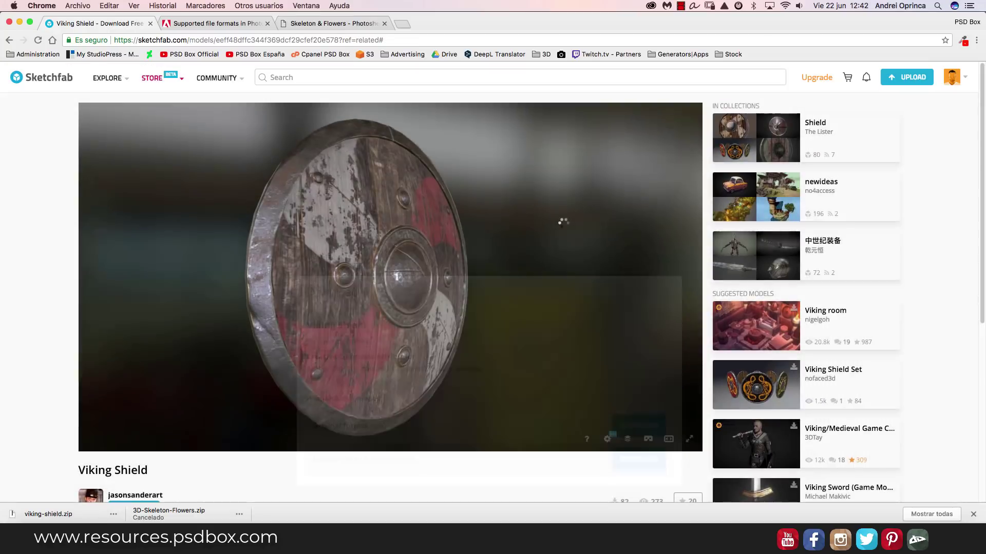
mouse_move(563, 222)
left_mouse_down()
mouse_move(411, 291)
mouse_move(418, 286)
mouse_move(451, 316)
left_mouse_up()
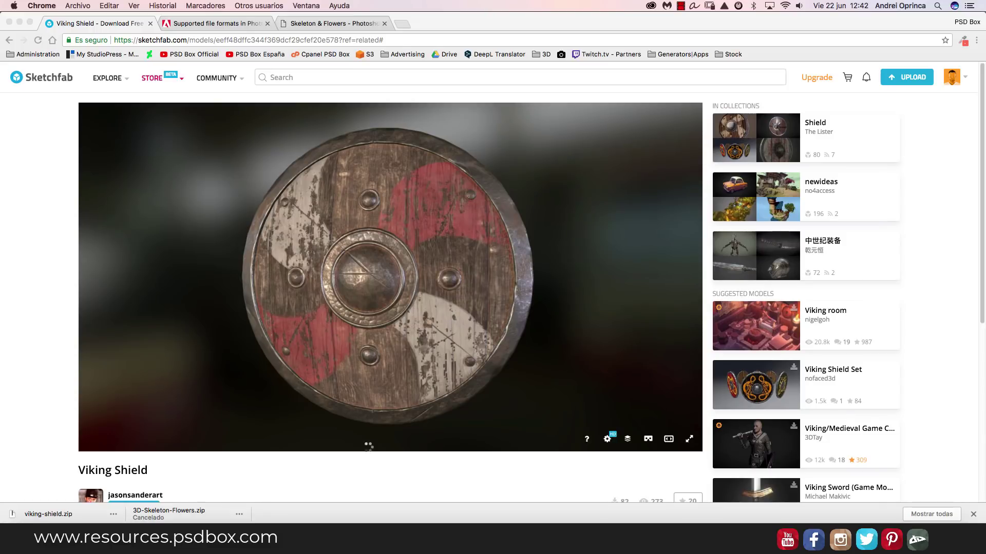